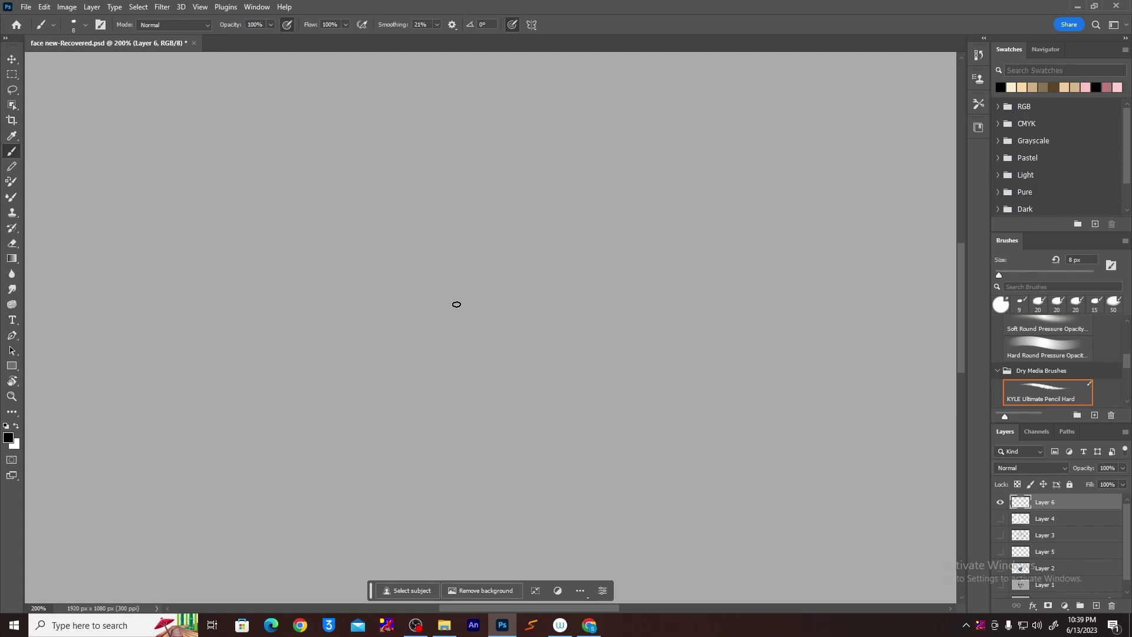
Sketch two rough head circles side by side using the black 8 px KYLE Ultimate Pencil Hard brush.
key("z")
left_click(460, 334)
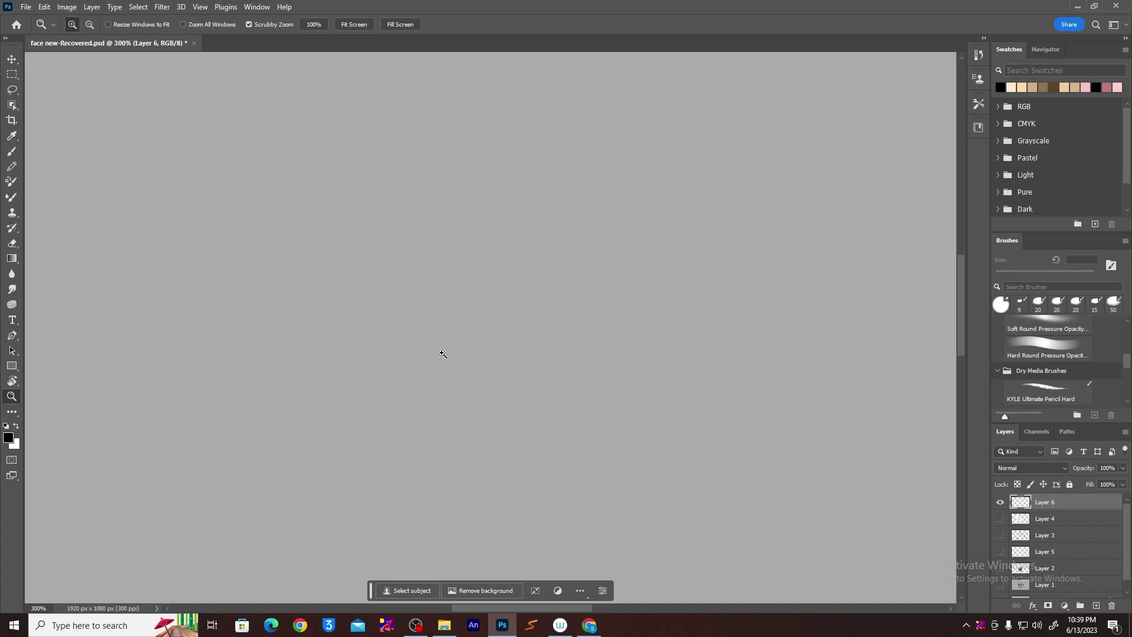
key("b")
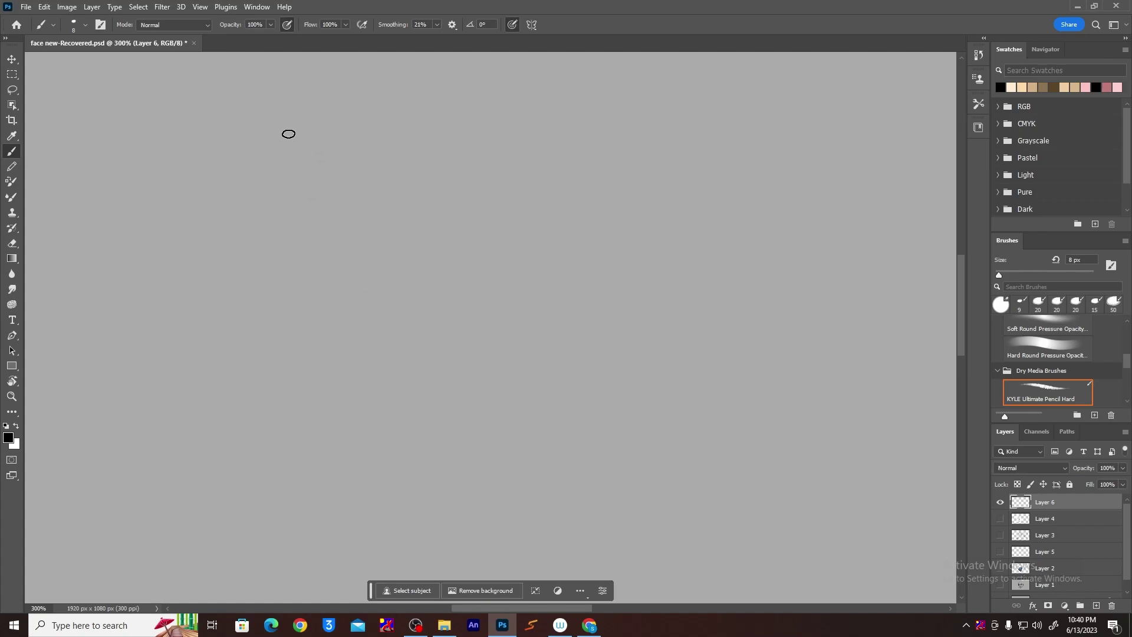
mouse_move(185, 277)
left_mouse_down()
mouse_move(222, 238)
mouse_move(260, 141)
mouse_move(422, 230)
mouse_move(414, 278)
left_mouse_up()
left_click_drag(390, 329, 220, 169)
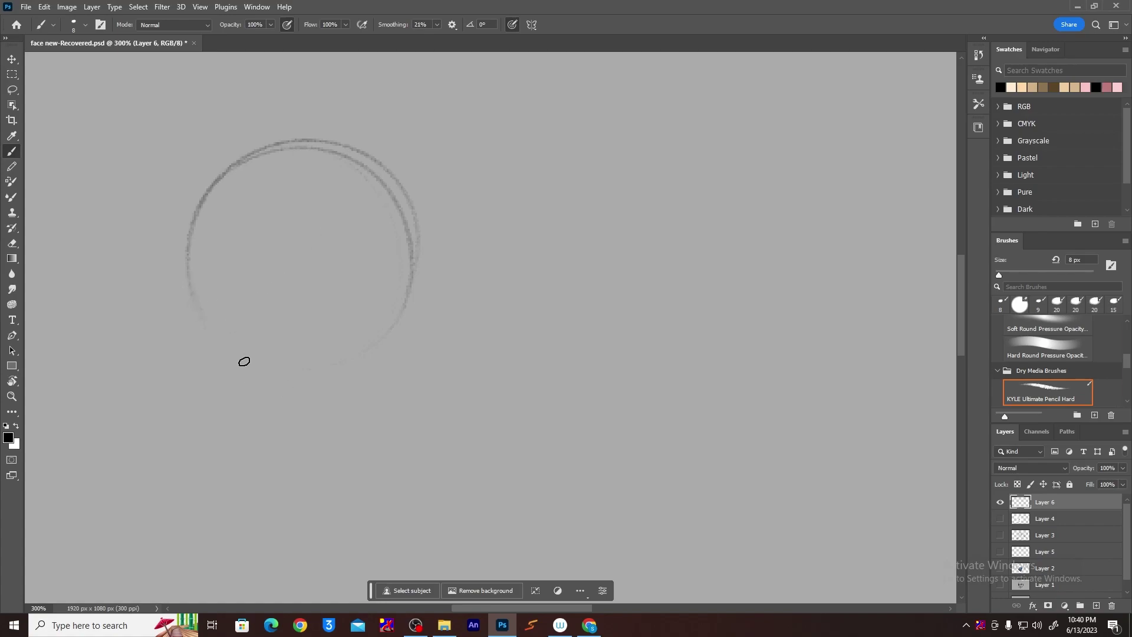
left_click_drag(206, 317, 361, 331)
mouse_move(256, 368)
left_mouse_down()
mouse_move(398, 288)
mouse_move(411, 237)
left_mouse_up()
mouse_move(796, 248)
left_mouse_down()
mouse_move(748, 356)
mouse_move(682, 369)
mouse_move(672, 316)
left_mouse_up()
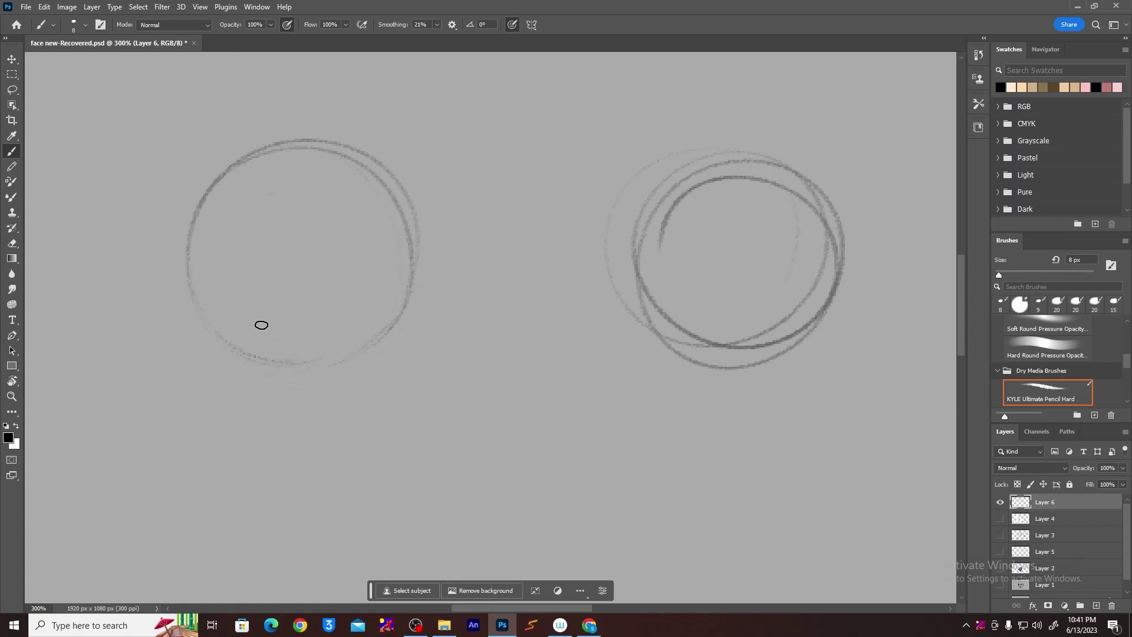
Add a curved vertical centre line, a curved horizontal eye line and a faint side-plane line to the first head circle.
left_click_drag(271, 166, 259, 337)
left_click_drag(267, 210, 259, 370)
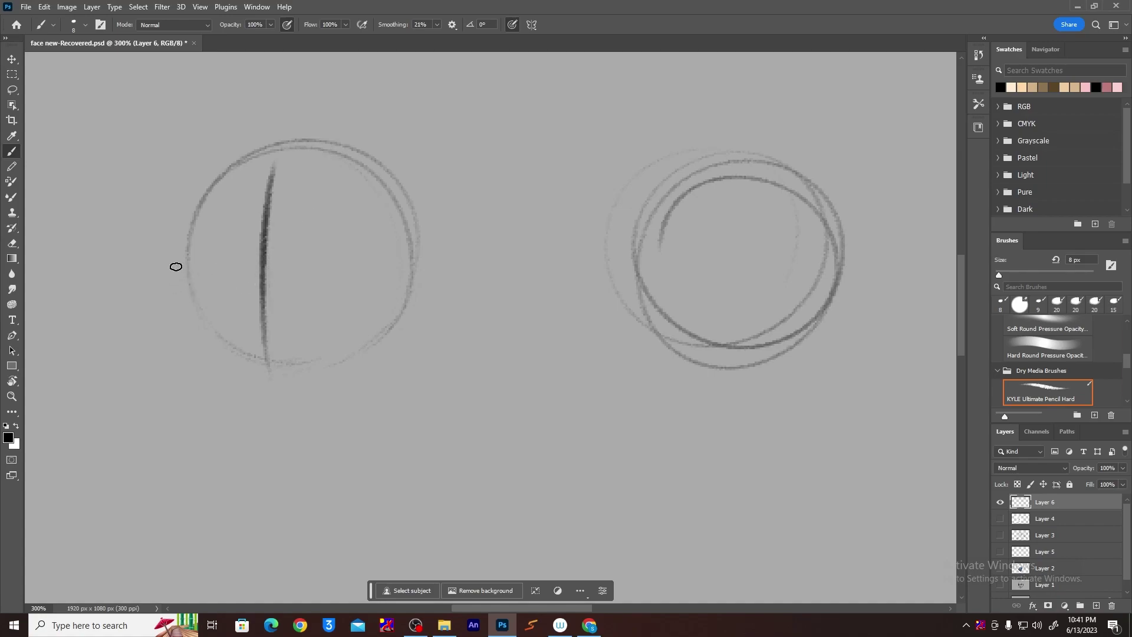
mouse_move(242, 267)
left_mouse_down()
mouse_move(310, 263)
mouse_move(189, 280)
mouse_move(354, 275)
mouse_move(241, 294)
mouse_move(358, 276)
left_mouse_up()
key("ctrl+z")
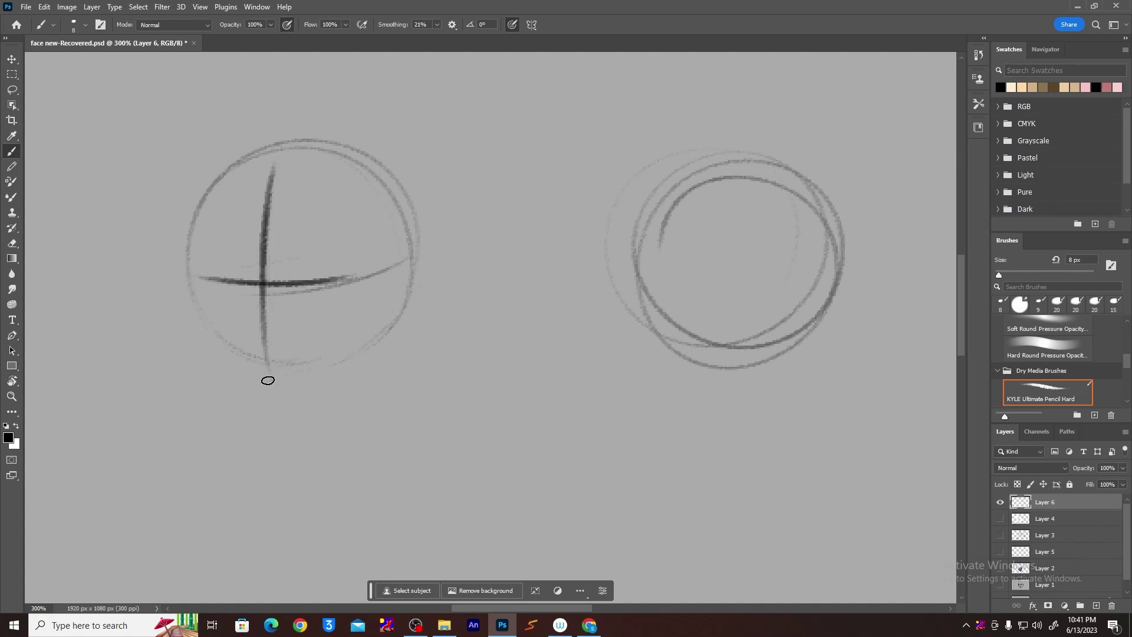
mouse_move(306, 339)
left_mouse_down()
mouse_move(302, 279)
mouse_move(310, 389)
left_mouse_up()
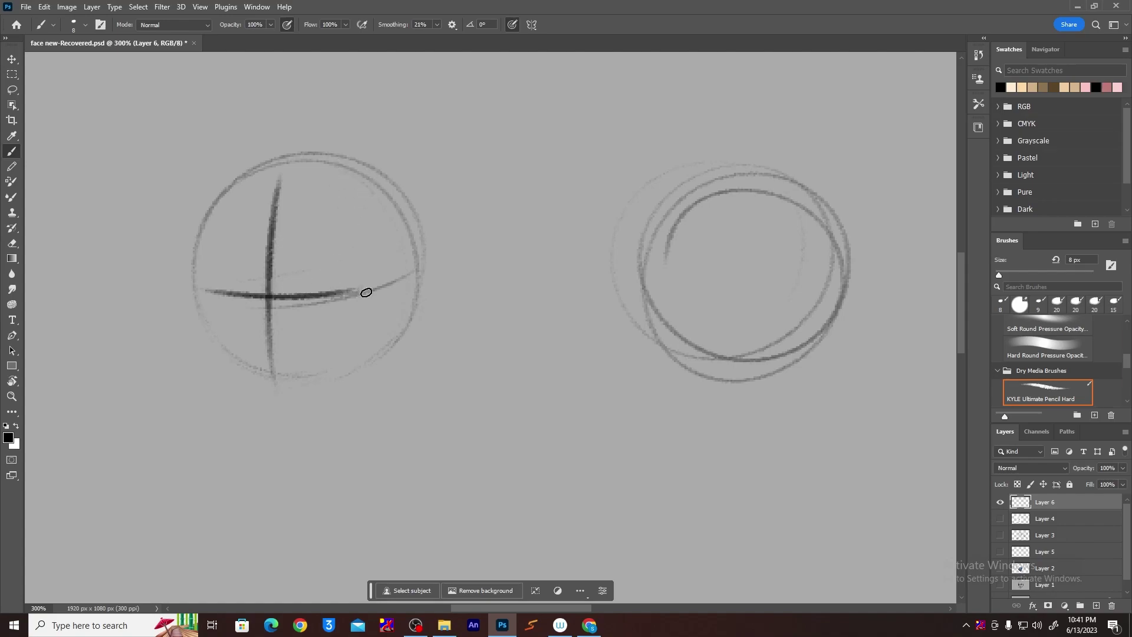
left_click_drag(372, 191, 368, 353)
Sketch two round eyes resting on the horizontal guide line, one on each side of the centre line.
left_click_drag(293, 270, 343, 246)
mouse_move(298, 290)
left_mouse_down()
mouse_move(356, 277)
mouse_move(315, 248)
mouse_move(352, 278)
mouse_move(303, 262)
mouse_move(350, 276)
mouse_move(311, 253)
mouse_move(349, 289)
mouse_move(319, 250)
mouse_move(324, 298)
left_mouse_up()
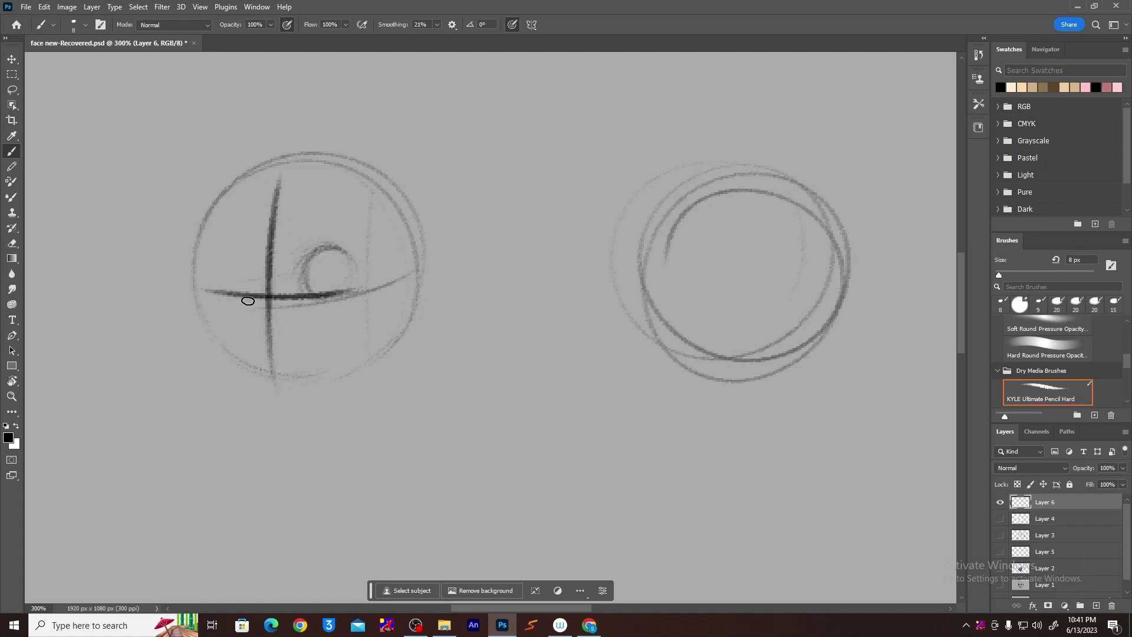
mouse_move(212, 242)
left_mouse_down()
mouse_move(238, 288)
mouse_move(239, 249)
mouse_move(217, 292)
mouse_move(239, 242)
mouse_move(243, 290)
mouse_move(215, 254)
mouse_move(252, 266)
mouse_move(215, 278)
mouse_move(247, 250)
mouse_move(224, 253)
mouse_move(257, 271)
mouse_move(223, 258)
mouse_move(233, 276)
mouse_move(238, 247)
mouse_move(233, 270)
mouse_move(226, 250)
mouse_move(237, 268)
mouse_move(222, 285)
mouse_move(234, 286)
mouse_move(250, 256)
mouse_move(231, 294)
mouse_move(321, 261)
mouse_move(305, 281)
mouse_move(313, 257)
mouse_move(330, 297)
mouse_move(299, 305)
mouse_move(349, 291)
left_mouse_up()
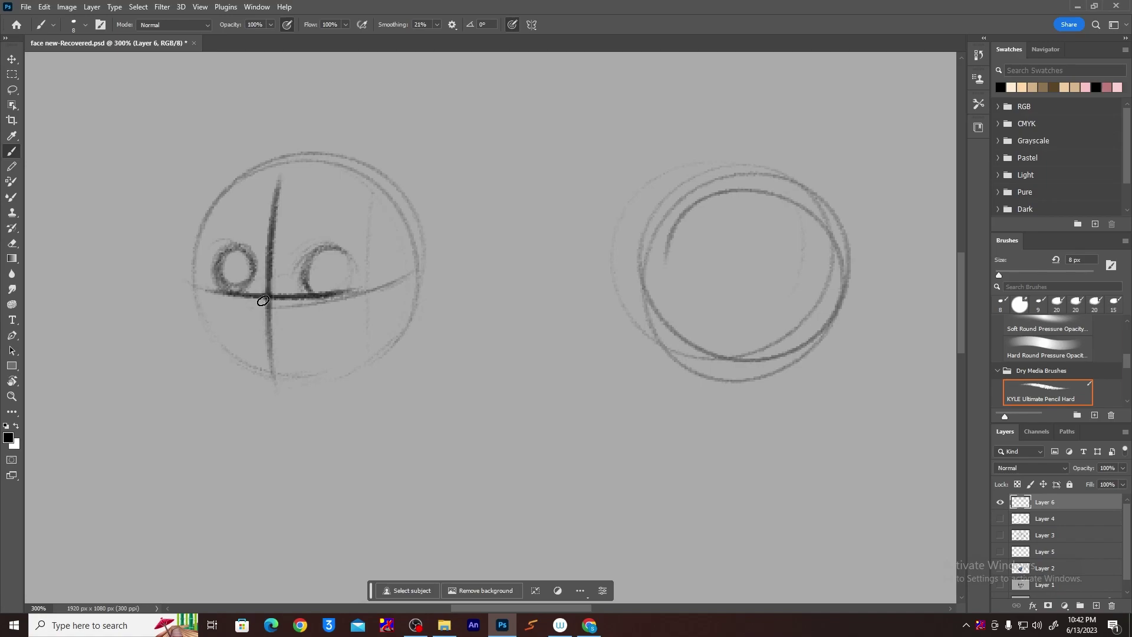
Draw a small curved nose just below the crossing of the two guide lines.
mouse_move(266, 296)
left_mouse_down()
mouse_move(256, 319)
mouse_move(278, 331)
mouse_move(264, 327)
left_mouse_up()
key("ctrl+z")
key("z")
left_click(287, 385)
key("b")
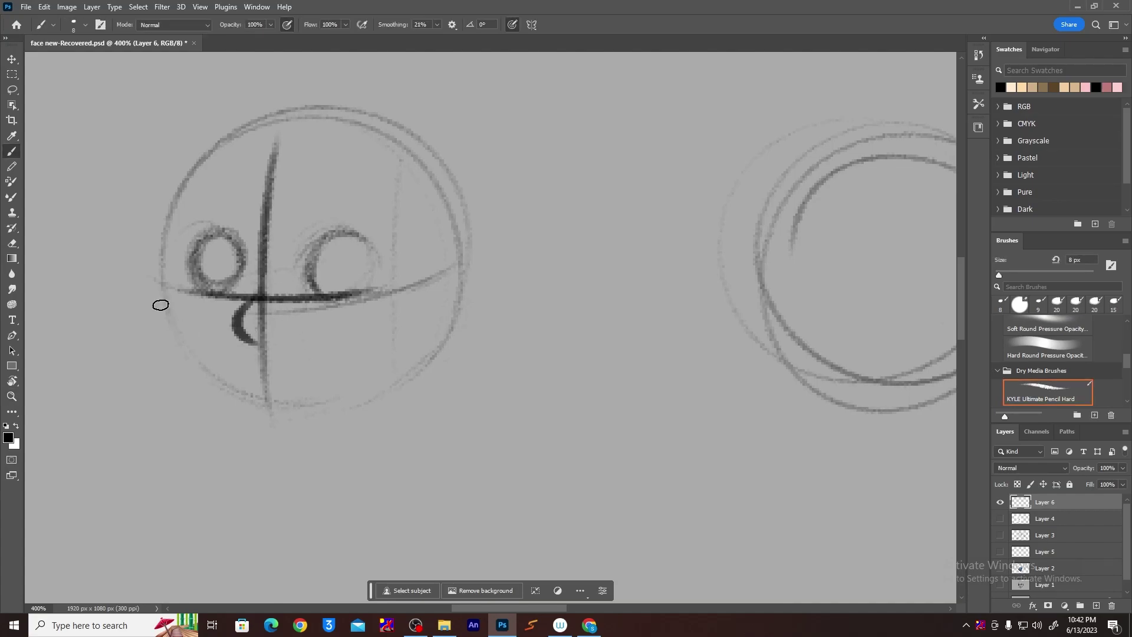
Mark the eye-socket dent on the face's near edge and a short rounded chin curve below the head circle.
mouse_move(182, 175)
left_mouse_down()
mouse_move(165, 220)
mouse_move(169, 304)
mouse_move(168, 274)
mouse_move(156, 311)
left_mouse_up()
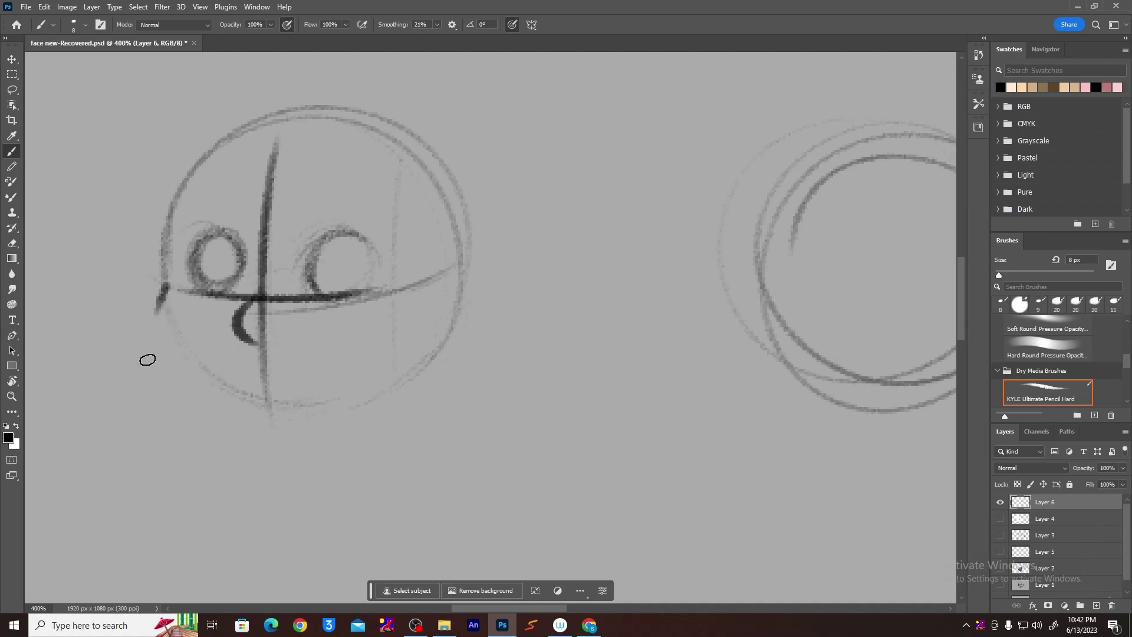
mouse_move(249, 425)
left_mouse_down()
mouse_move(303, 420)
mouse_move(245, 422)
mouse_move(311, 432)
mouse_move(271, 417)
mouse_move(294, 446)
mouse_move(316, 420)
mouse_move(289, 435)
mouse_move(324, 412)
left_mouse_up()
key("ctrl+z")
key("ctrl+z")
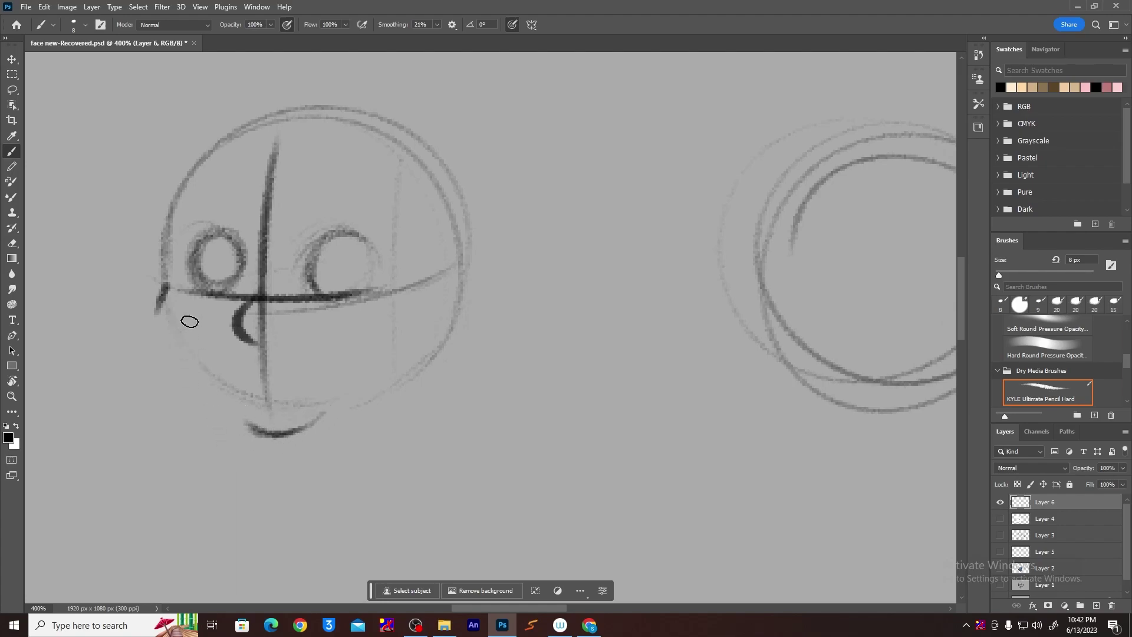
Outline both cheeks and the jawline down to the chin, then darken the chin curve.
left_click_drag(160, 304, 194, 386)
mouse_move(164, 289)
left_mouse_down()
mouse_move(214, 401)
mouse_move(173, 343)
mouse_move(160, 315)
mouse_move(232, 402)
mouse_move(167, 350)
mouse_move(245, 421)
mouse_move(177, 373)
mouse_move(256, 426)
left_mouse_up()
mouse_move(194, 392)
left_mouse_down()
mouse_move(266, 430)
mouse_move(308, 425)
mouse_move(412, 369)
mouse_move(322, 426)
mouse_move(417, 378)
mouse_move(447, 255)
mouse_move(454, 275)
mouse_move(377, 412)
left_mouse_up()
mouse_move(447, 273)
left_mouse_down()
mouse_move(439, 353)
mouse_move(349, 414)
left_mouse_up()
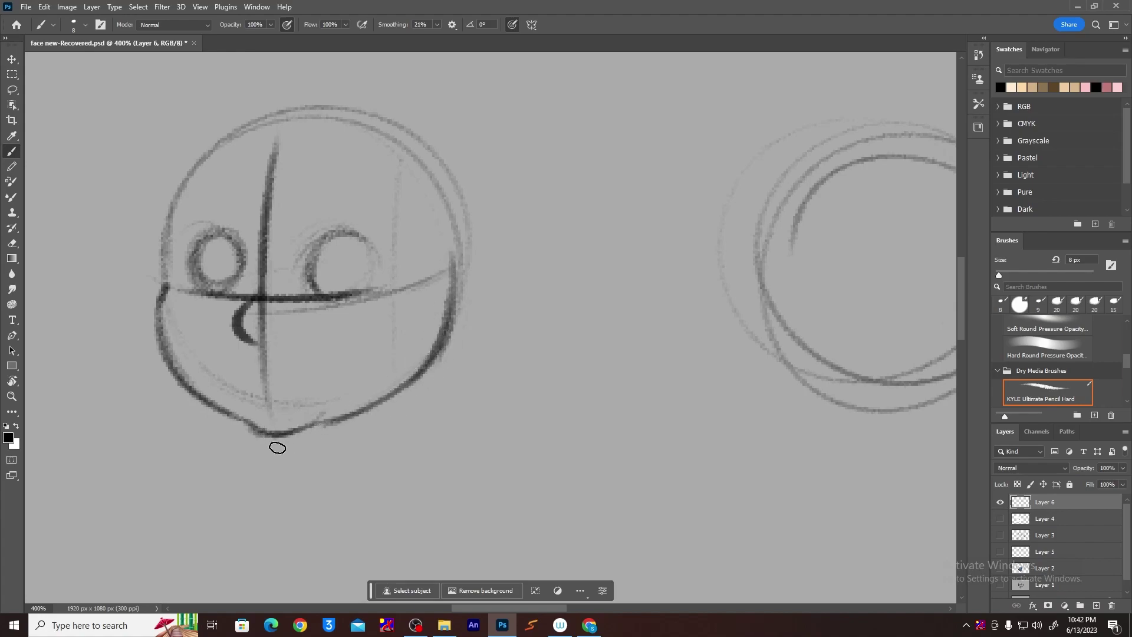
left_click_drag(235, 257, 240, 279)
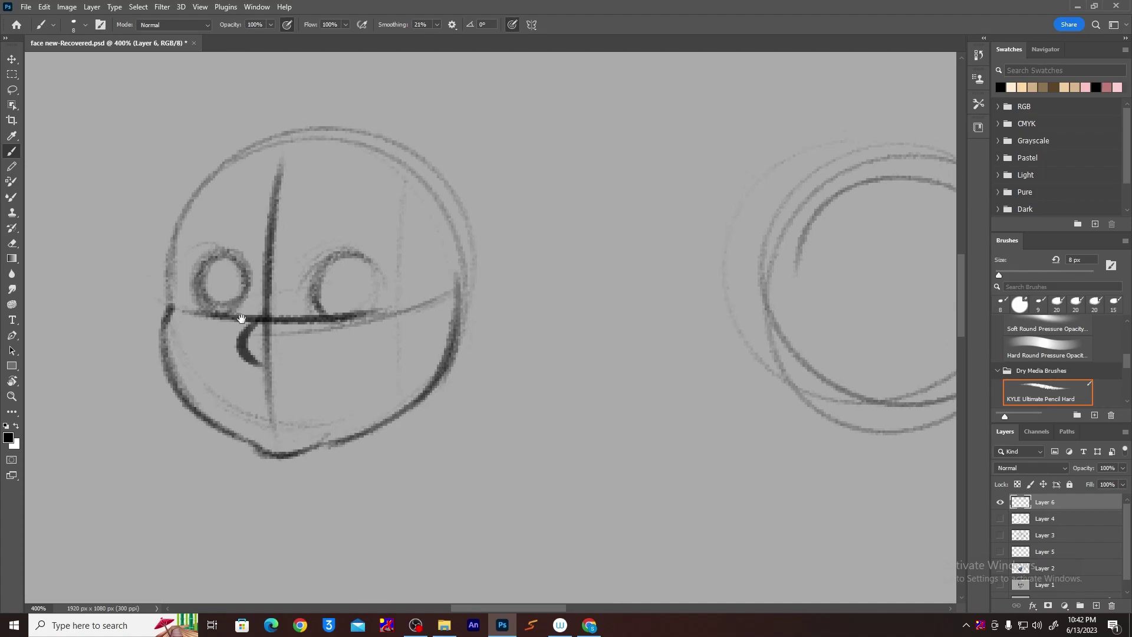
mouse_move(259, 455)
left_mouse_down()
mouse_move(329, 433)
mouse_move(303, 453)
left_mouse_up()
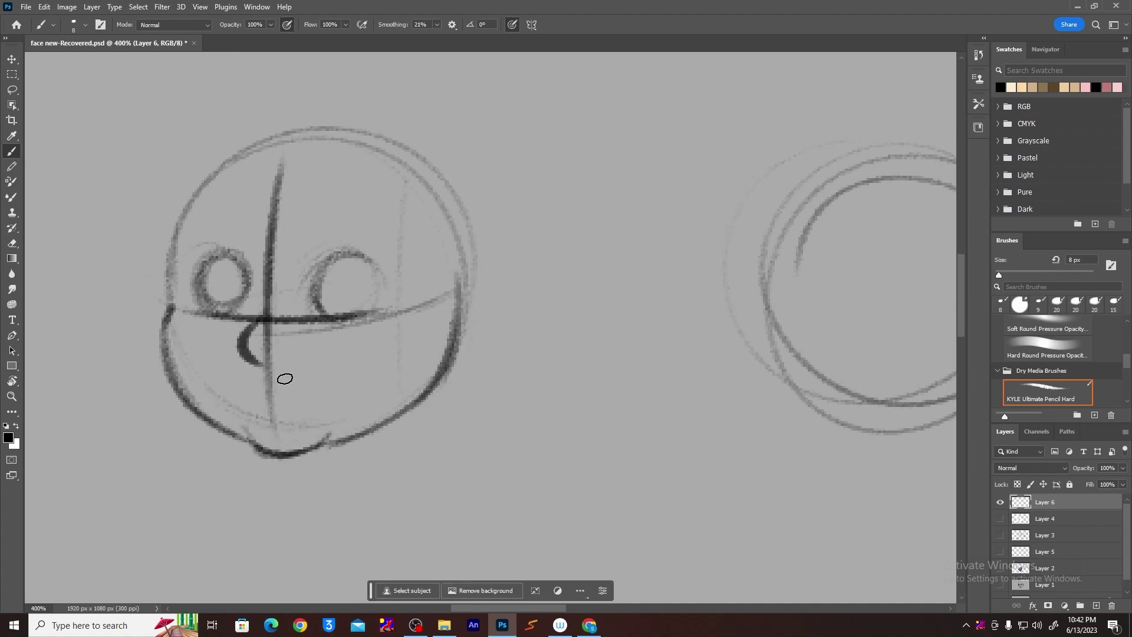
Draw shaded irises and dark pupils in both eyes and strengthen the outline of the larger eye.
mouse_move(221, 276)
left_mouse_down()
mouse_move(228, 290)
mouse_move(206, 273)
mouse_move(214, 294)
left_mouse_up()
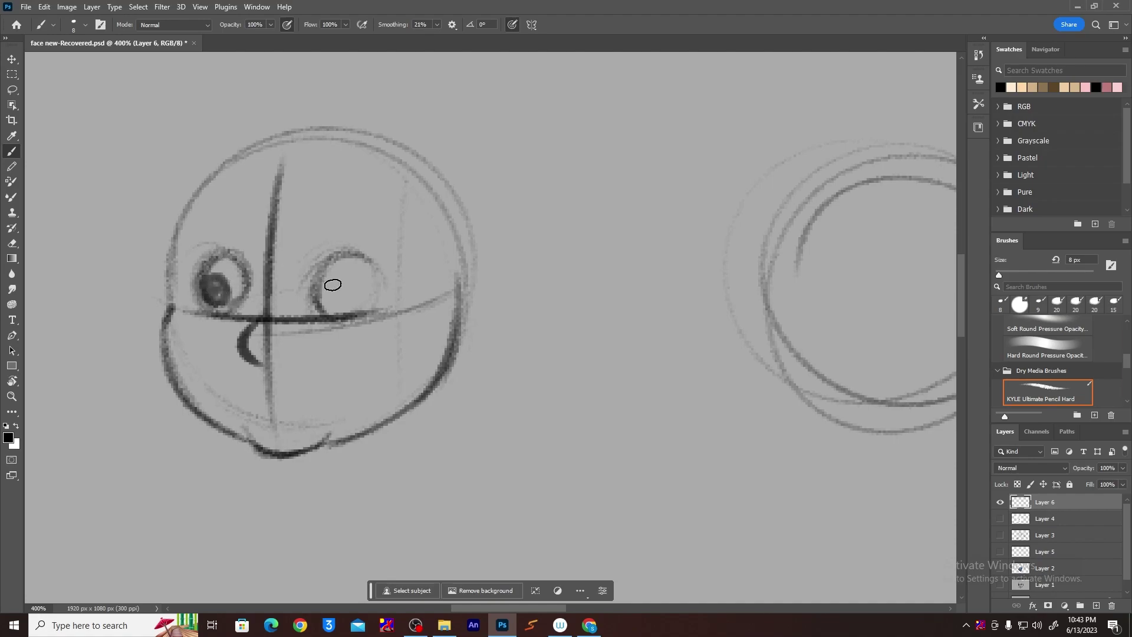
mouse_move(315, 303)
left_mouse_down()
mouse_move(353, 292)
mouse_move(317, 306)
mouse_move(342, 282)
mouse_move(323, 309)
mouse_move(345, 284)
mouse_move(325, 283)
mouse_move(341, 310)
mouse_move(335, 280)
mouse_move(338, 310)
left_mouse_up()
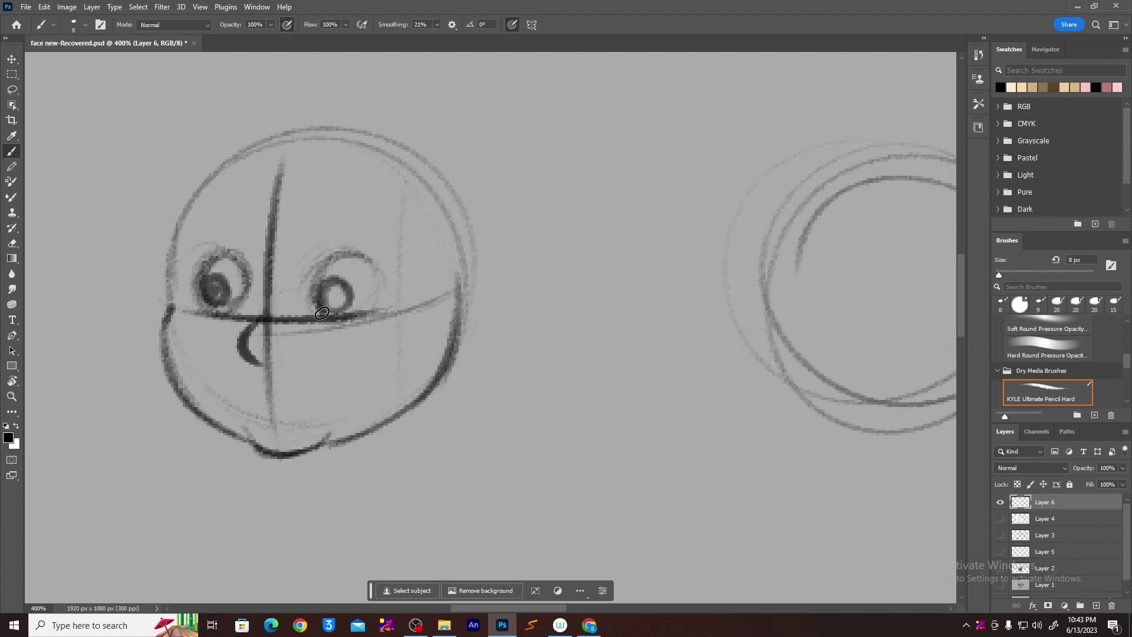
mouse_move(348, 254)
left_mouse_down()
mouse_move(385, 295)
mouse_move(358, 267)
mouse_move(384, 280)
mouse_move(361, 284)
mouse_move(377, 303)
left_mouse_up()
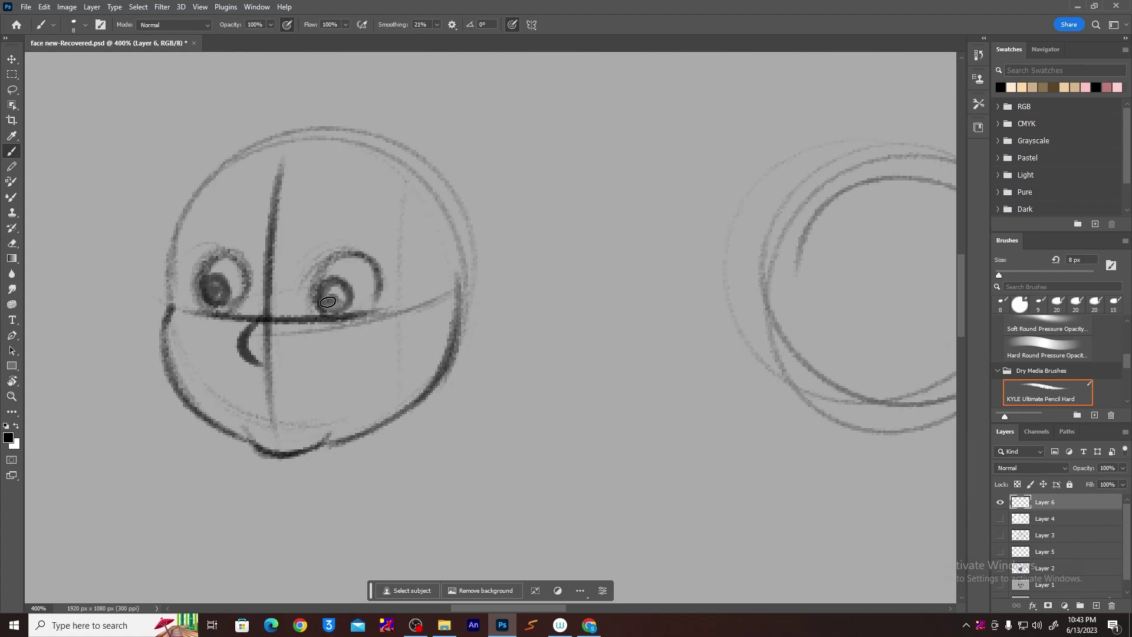
left_click_drag(331, 303, 332, 293)
left_click_drag(212, 293, 211, 287)
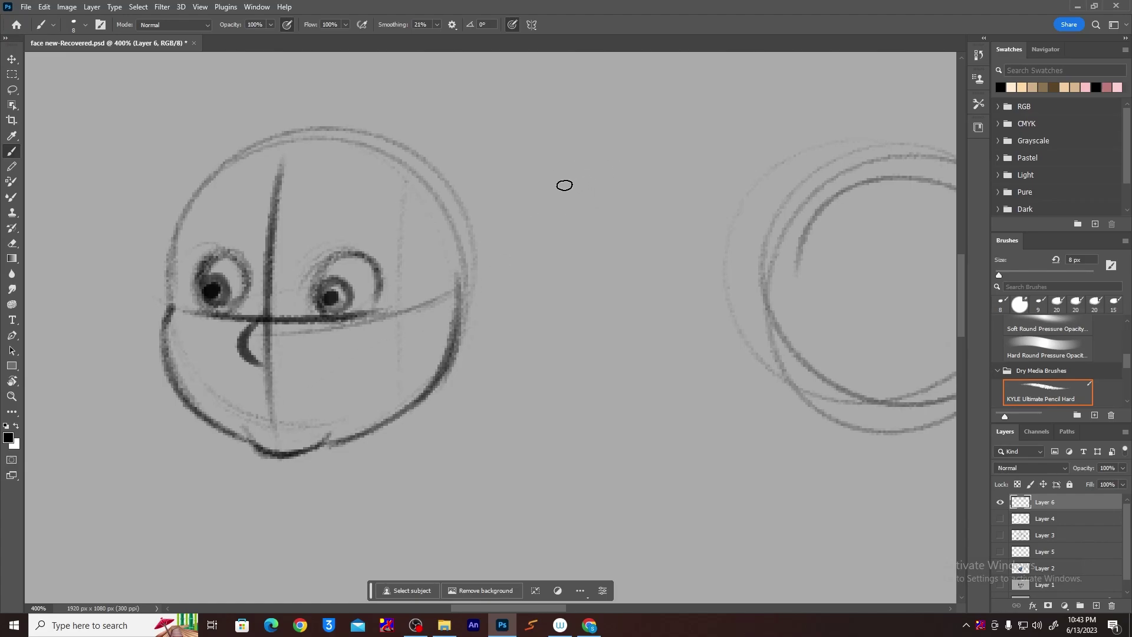
Sketch a small full-lips study between the two heads and try a simple curved mouth line with a short stroke beneath.
mouse_move(579, 182)
left_mouse_down()
mouse_move(629, 183)
mouse_move(584, 179)
mouse_move(573, 194)
mouse_move(614, 194)
mouse_move(590, 192)
mouse_move(608, 195)
mouse_move(583, 204)
mouse_move(629, 201)
mouse_move(607, 217)
mouse_move(639, 192)
mouse_move(594, 205)
mouse_move(593, 192)
mouse_move(636, 191)
mouse_move(608, 208)
left_mouse_up()
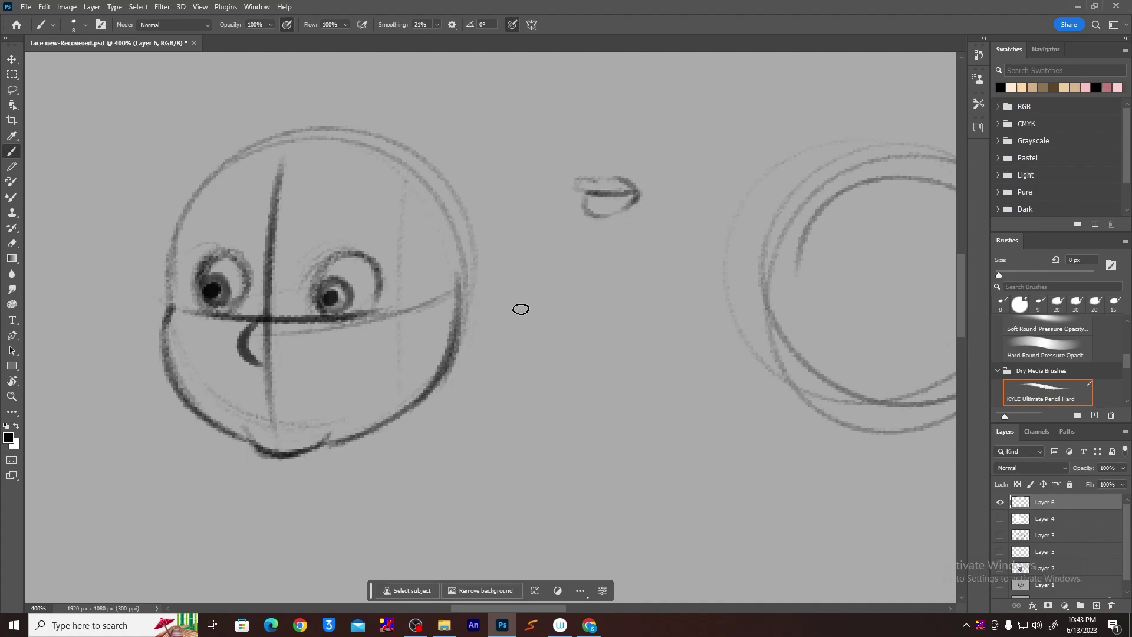
left_click_drag(526, 305, 672, 283)
left_click_drag(616, 322, 579, 328)
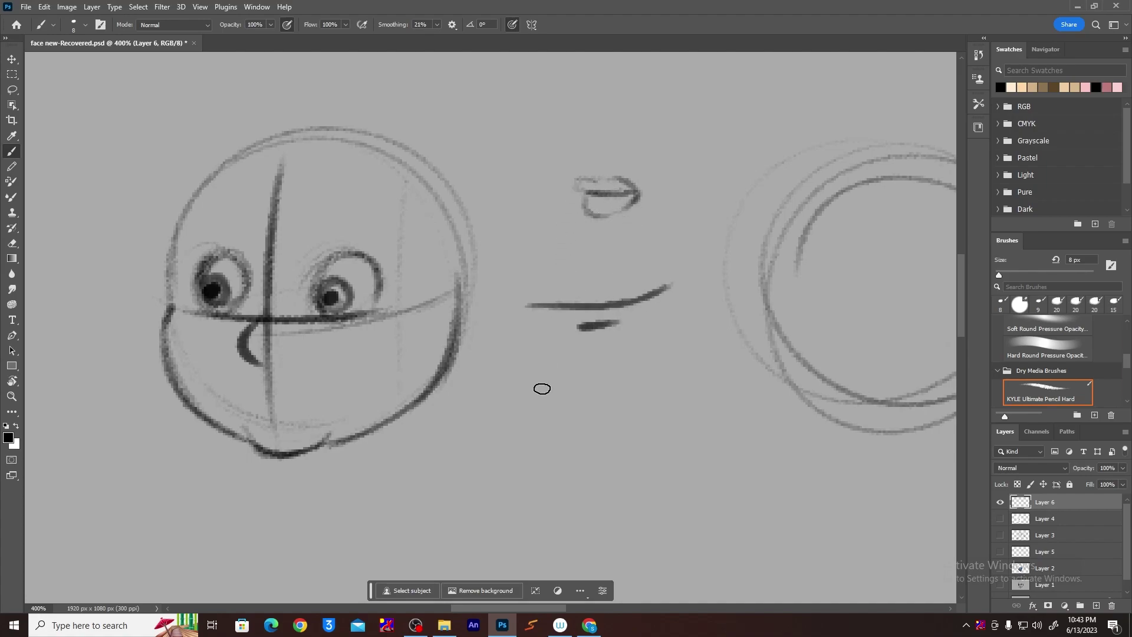
key("ctrl+z")
key("ctrl+z")
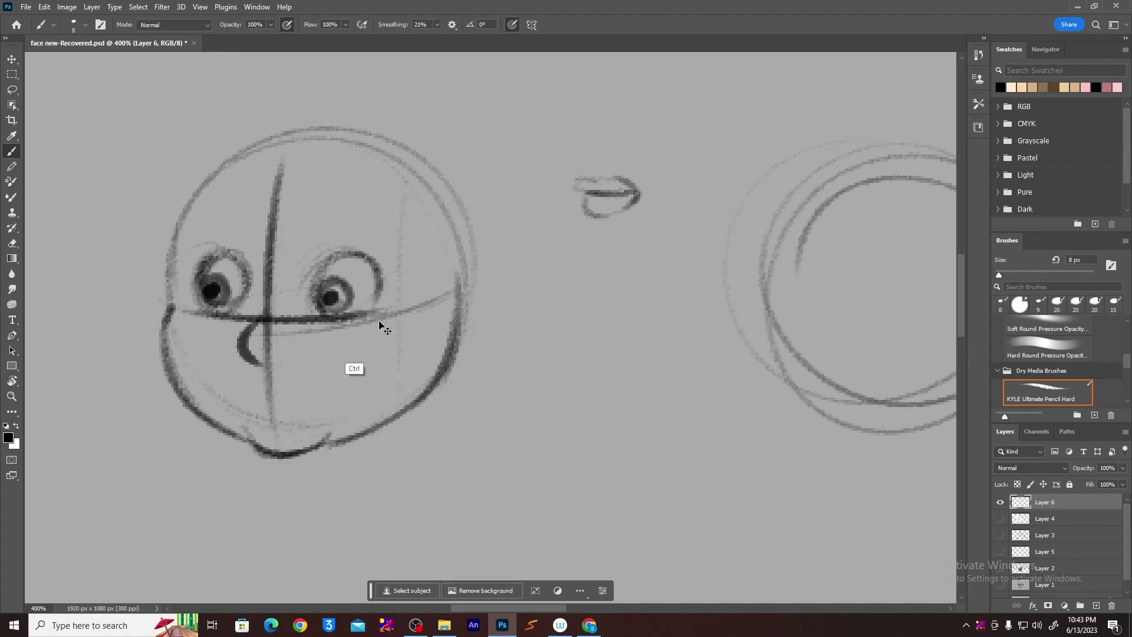
key("ctrl+z")
Draw a slightly smiling mouth line across the face between the nose and the chin.
left_click_drag(236, 399, 323, 387)
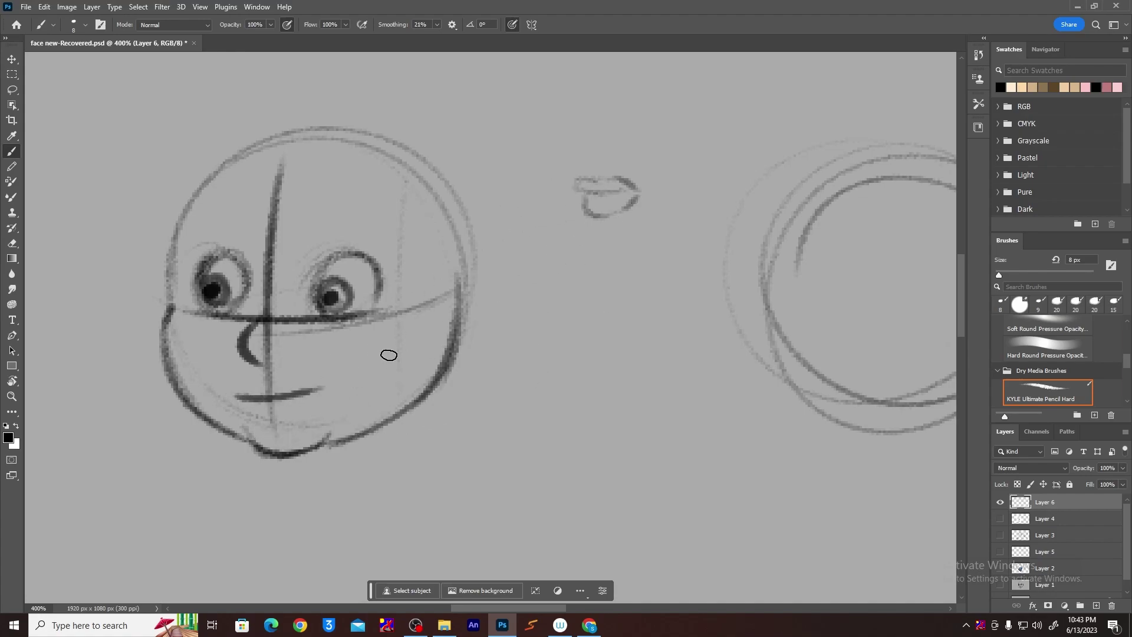
key("ctrl+z")
mouse_move(239, 398)
left_mouse_down()
mouse_move(337, 391)
mouse_move(362, 373)
left_mouse_up()
Draw thick arched eyebrows above both eyes and darken the forehead edge down to the cheek.
left_click_drag(372, 320, 337, 366)
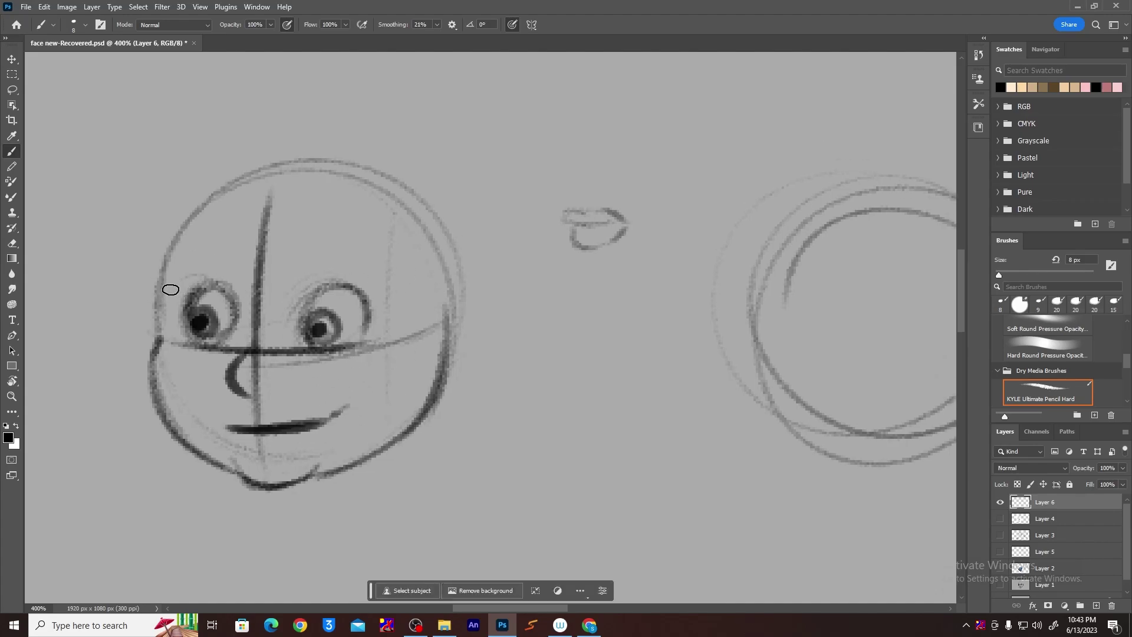
left_click_drag(170, 279, 212, 253)
mouse_move(299, 250)
left_mouse_down()
mouse_move(389, 279)
mouse_move(304, 263)
mouse_move(369, 265)
left_mouse_up()
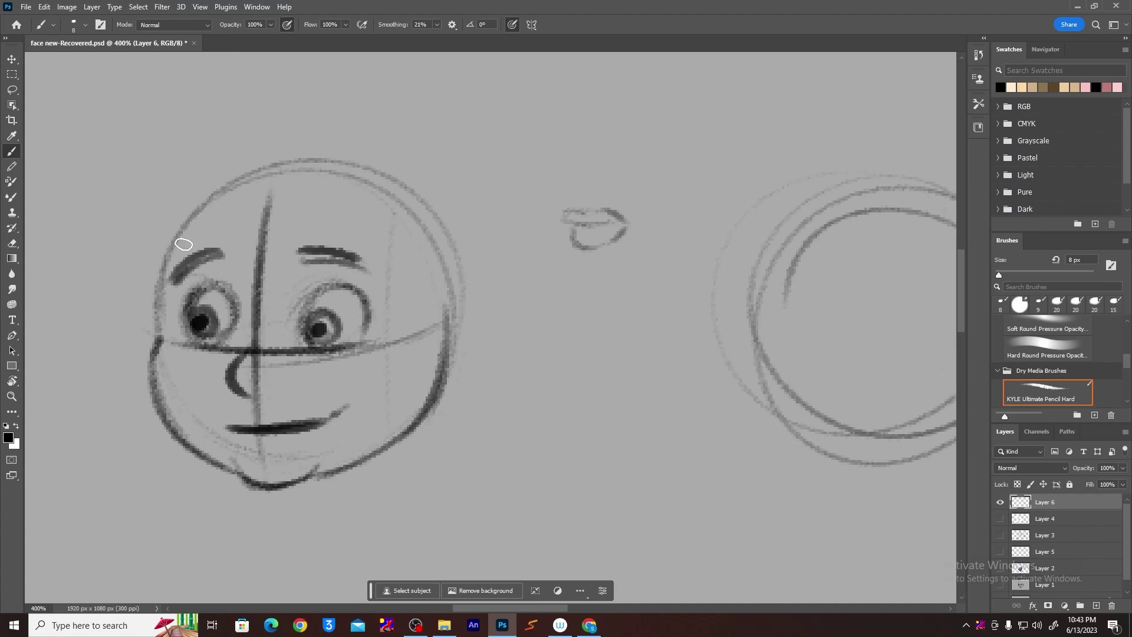
left_click_drag(171, 252, 160, 340)
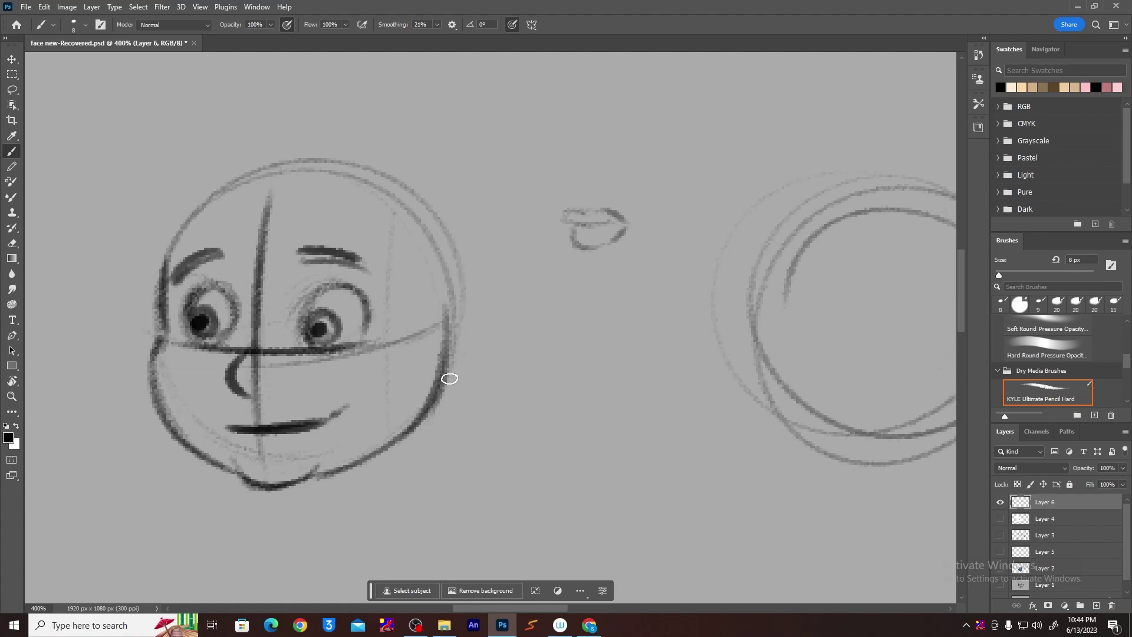
Draw an ear on the side of the head, with its outer rim, lobe and inner fold lines.
left_click(451, 257)
left_click_drag(467, 274, 494, 327)
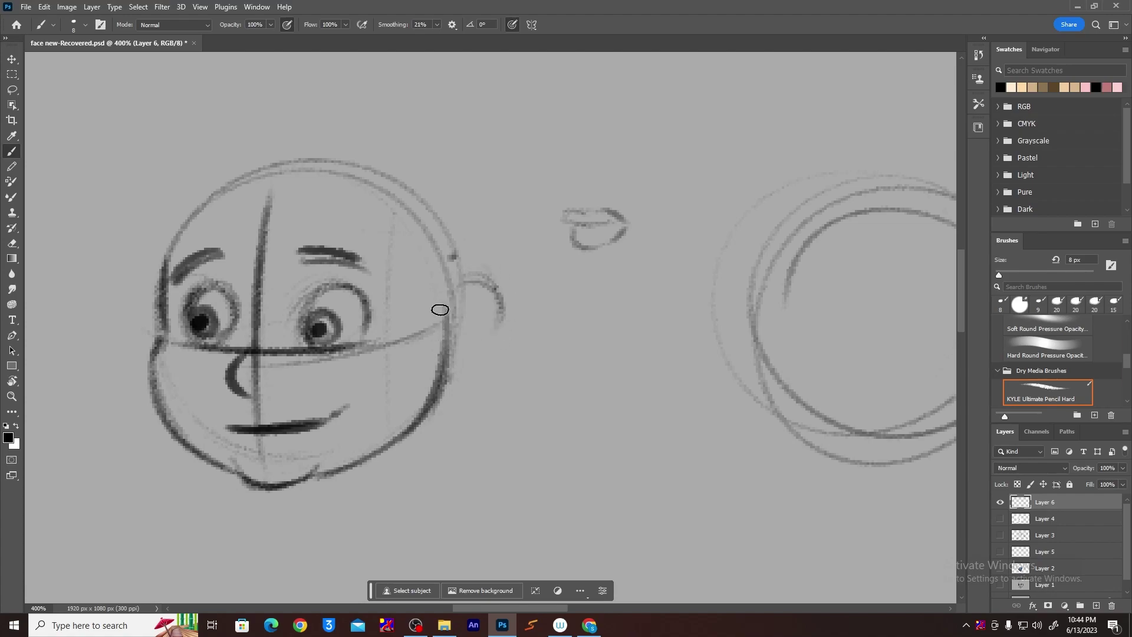
mouse_move(459, 288)
left_mouse_down()
mouse_move(504, 334)
mouse_move(458, 281)
mouse_move(468, 344)
mouse_move(501, 292)
mouse_move(480, 348)
mouse_move(508, 321)
mouse_move(468, 380)
left_mouse_up()
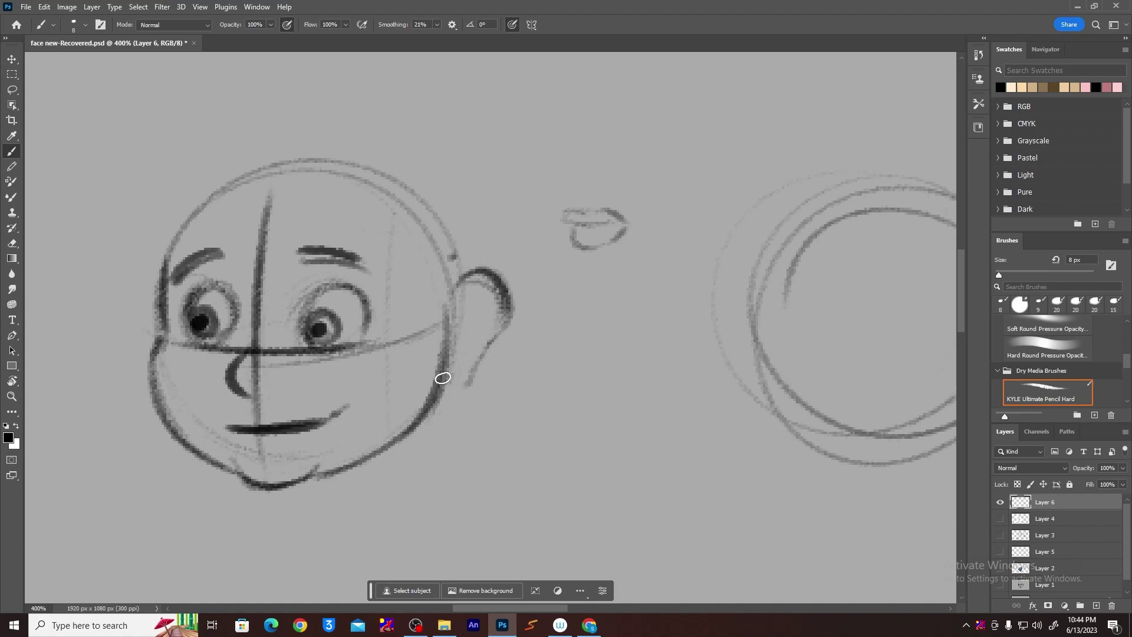
left_click_drag(506, 309, 466, 382)
left_click_drag(457, 329, 470, 339)
mouse_move(470, 296)
left_mouse_down()
mouse_move(454, 332)
mouse_move(470, 295)
mouse_move(488, 298)
left_mouse_up()
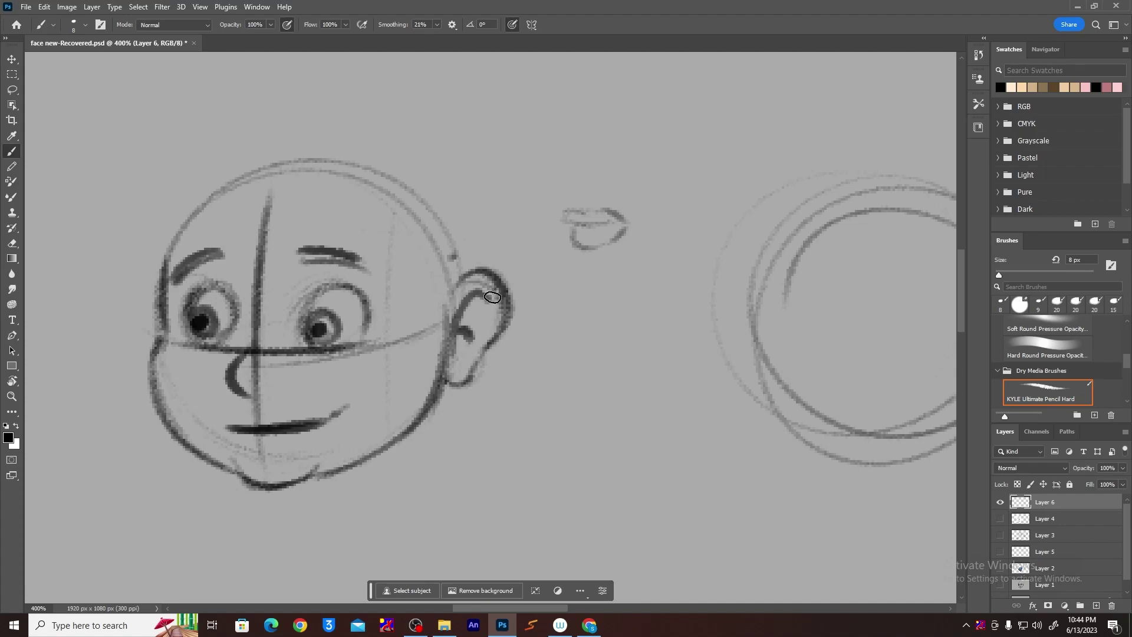
Lasso the ear, move it slightly inward and down against the head, and deselect it.
key("l")
mouse_move(465, 411)
left_mouse_down()
mouse_move(516, 329)
mouse_move(494, 262)
left_mouse_up()
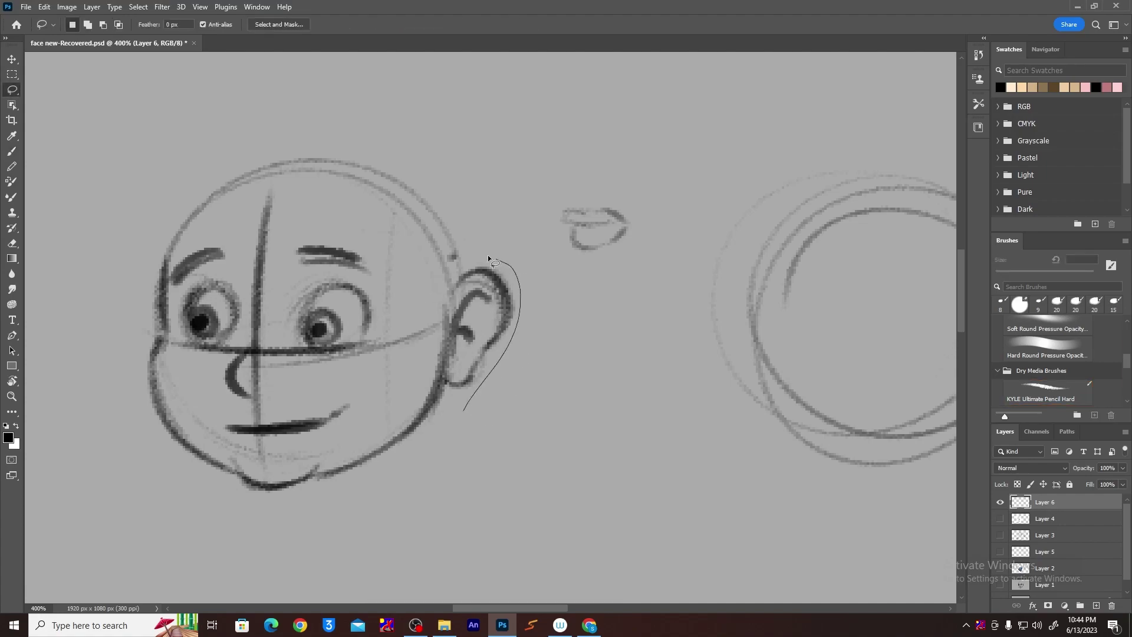
left_click_drag(447, 398, 449, 402)
key("v")
left_click_drag(500, 328, 482, 338)
left_click(524, 307)
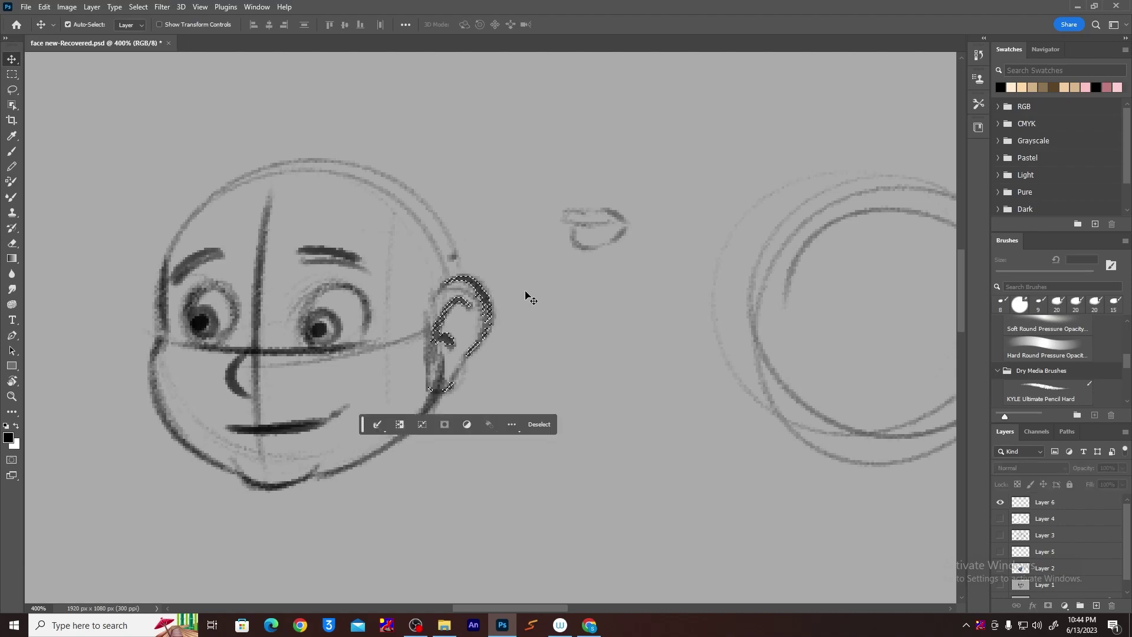
key("ctrl+d")
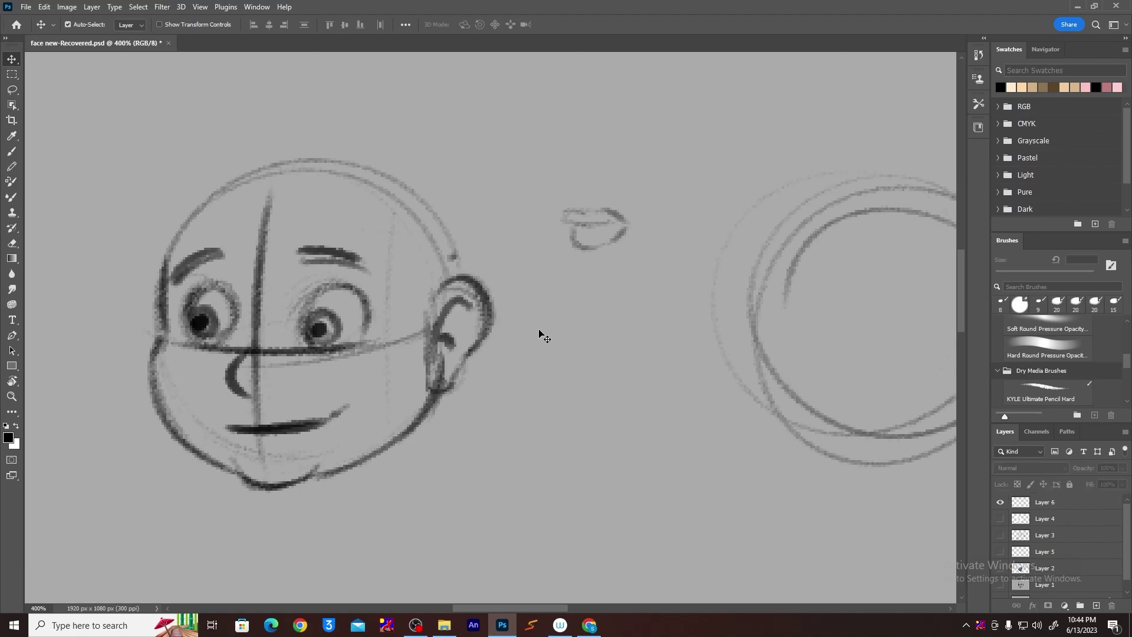
Make Layer 6 active again, then brush a dark temple curve from the forehead to the ear and reinforce the jaw below it.
key("b")
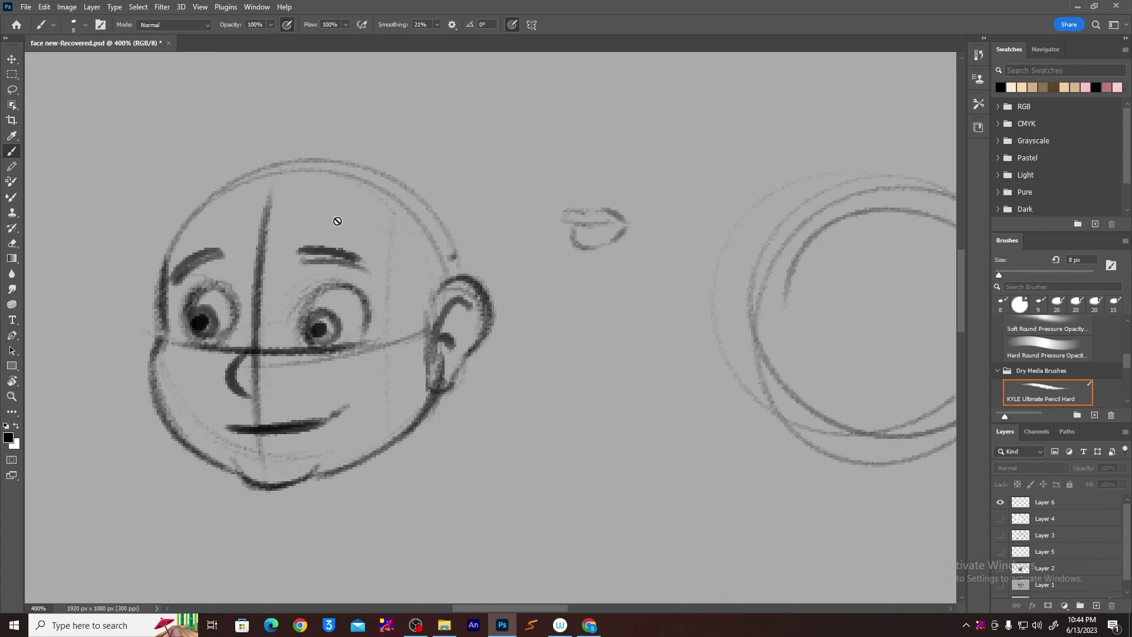
left_click(1055, 503)
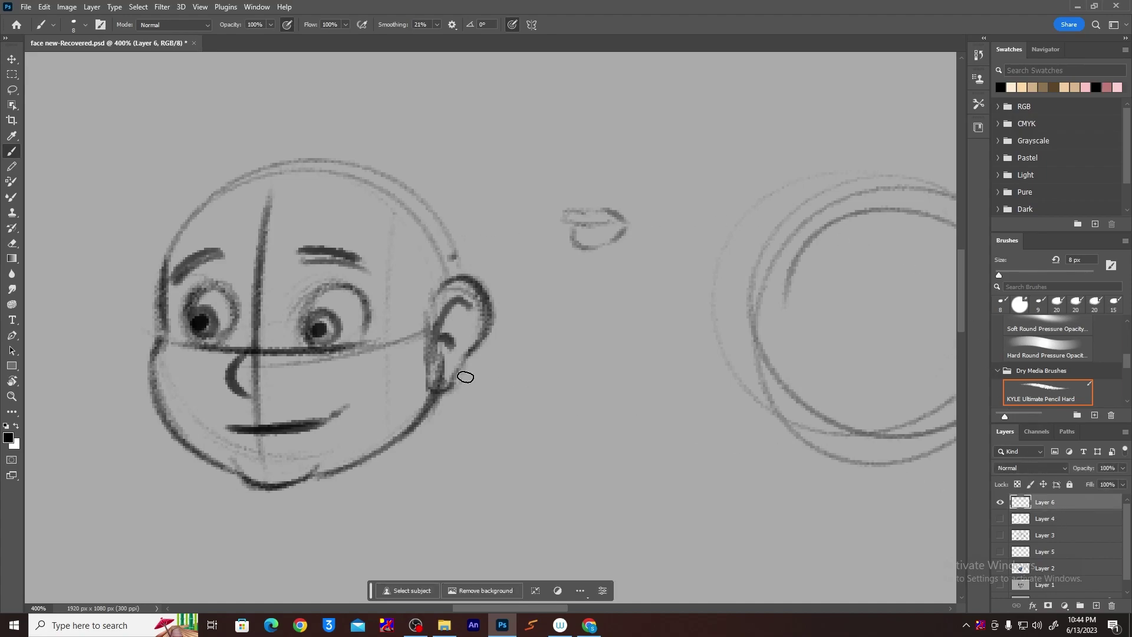
mouse_move(373, 192)
left_mouse_down()
mouse_move(427, 235)
mouse_move(441, 300)
left_mouse_up()
left_click_drag(437, 389, 375, 460)
left_click_drag(334, 365, 375, 411)
mouse_move(377, 479)
left_mouse_down()
mouse_move(361, 323)
mouse_move(387, 427)
left_mouse_up()
left_click_drag(293, 236, 316, 316)
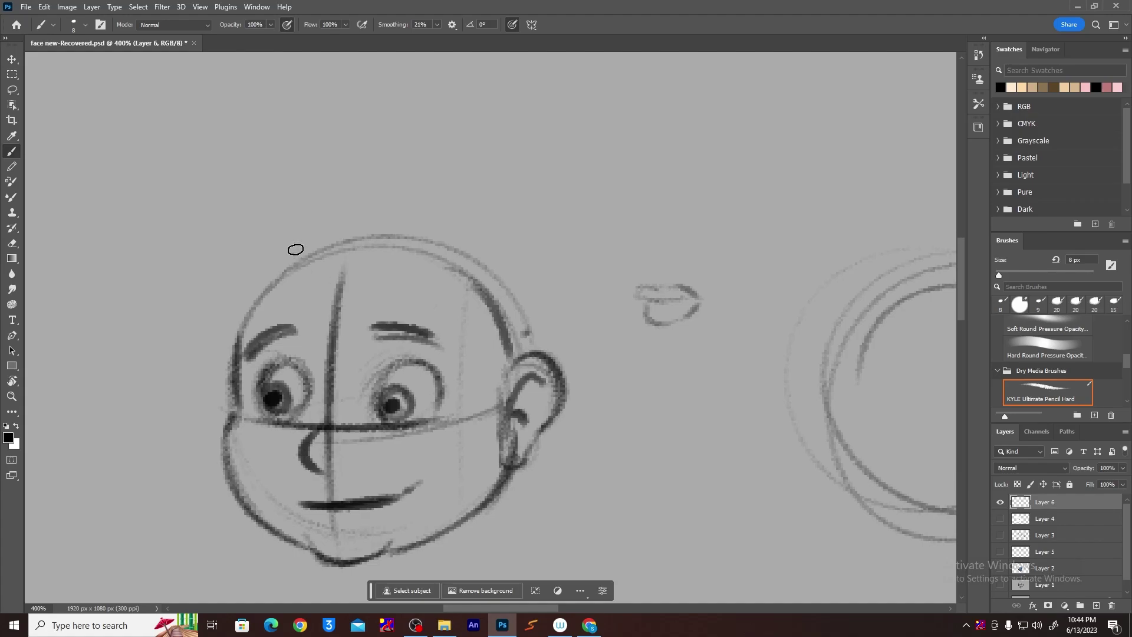
Darken the top edge of the skull and mark a pointed hairline peak and faint forehead creases.
left_click_drag(253, 307, 350, 238)
left_click_drag(290, 263, 386, 230)
mouse_move(291, 258)
left_mouse_down()
mouse_move(397, 229)
mouse_move(358, 231)
mouse_move(512, 308)
mouse_move(494, 277)
left_mouse_up()
left_click_drag(328, 279, 346, 275)
left_click_drag(316, 325, 348, 333)
Sketch loose hair tufts on the far side, rising from the hairline peak and curving down past the temple.
mouse_move(319, 277)
left_mouse_down()
mouse_move(355, 273)
mouse_move(306, 219)
left_mouse_up()
mouse_move(325, 265)
left_mouse_down()
mouse_move(255, 232)
mouse_move(236, 279)
left_mouse_up()
left_click_drag(223, 239, 214, 319)
left_click_drag(217, 263, 198, 351)
left_click_drag(337, 273, 346, 250)
left_click_drag(224, 206, 310, 187)
Sketch the near-side hair from the hairline peak to the temple, with an outer outline over the crown down behind the ear.
mouse_move(340, 272)
left_mouse_down()
mouse_move(370, 240)
mouse_move(438, 278)
left_mouse_up()
mouse_move(372, 262)
left_mouse_down()
mouse_move(396, 260)
mouse_move(464, 351)
left_mouse_up()
left_click_drag(470, 276, 473, 333)
mouse_move(288, 182)
left_mouse_down()
mouse_move(331, 195)
mouse_move(466, 167)
left_mouse_up()
left_click_drag(416, 212, 496, 271)
mouse_move(496, 162)
left_mouse_down()
mouse_move(544, 247)
mouse_move(559, 345)
left_mouse_up()
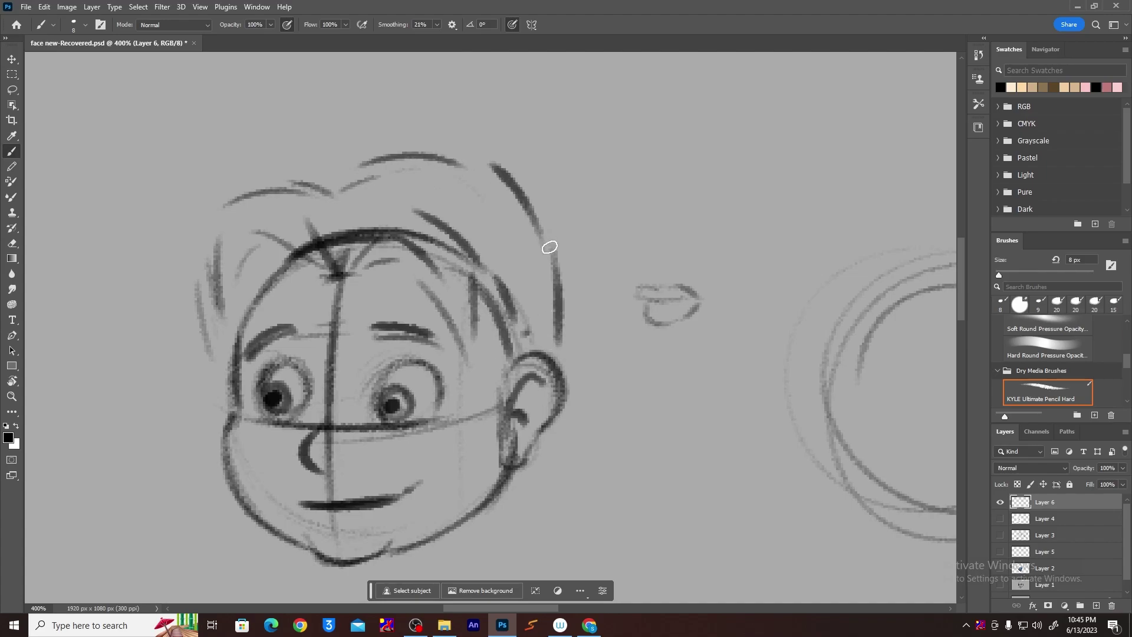
Draw the raised front lock, the parting line and inner strands sweeping back over the near side of the hair.
mouse_move(350, 262)
left_mouse_down()
mouse_move(364, 219)
mouse_move(432, 278)
left_mouse_up()
left_click_drag(363, 236, 435, 302)
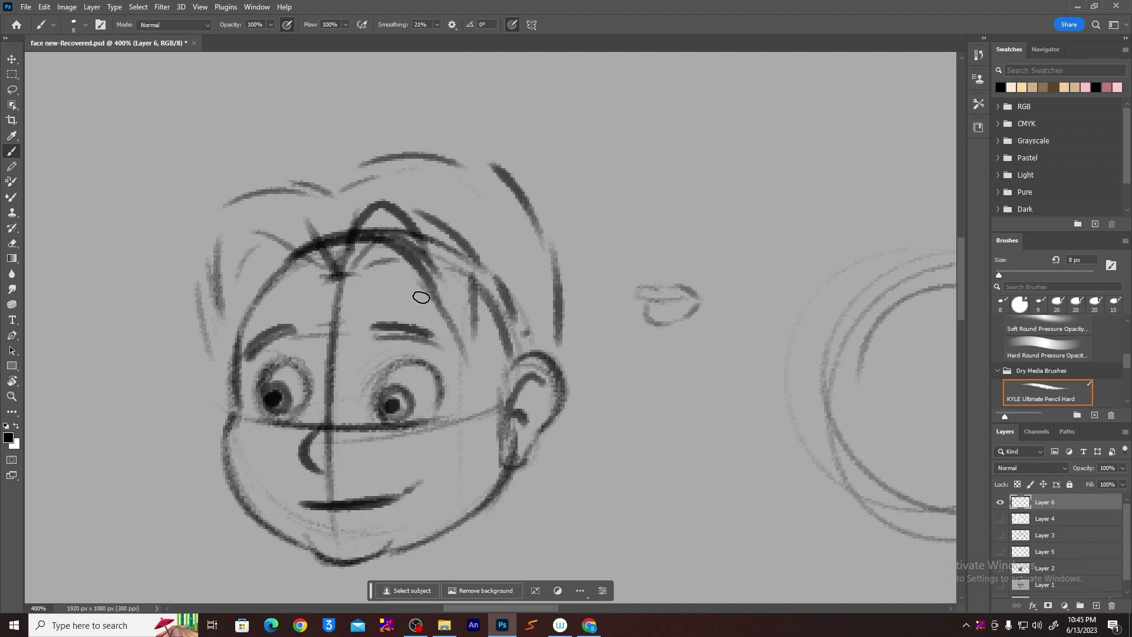
left_click_drag(354, 213, 440, 231)
left_click_drag(347, 179, 336, 232)
mouse_move(413, 185)
left_mouse_down()
mouse_move(499, 245)
mouse_move(524, 313)
mouse_move(558, 341)
left_mouse_up()
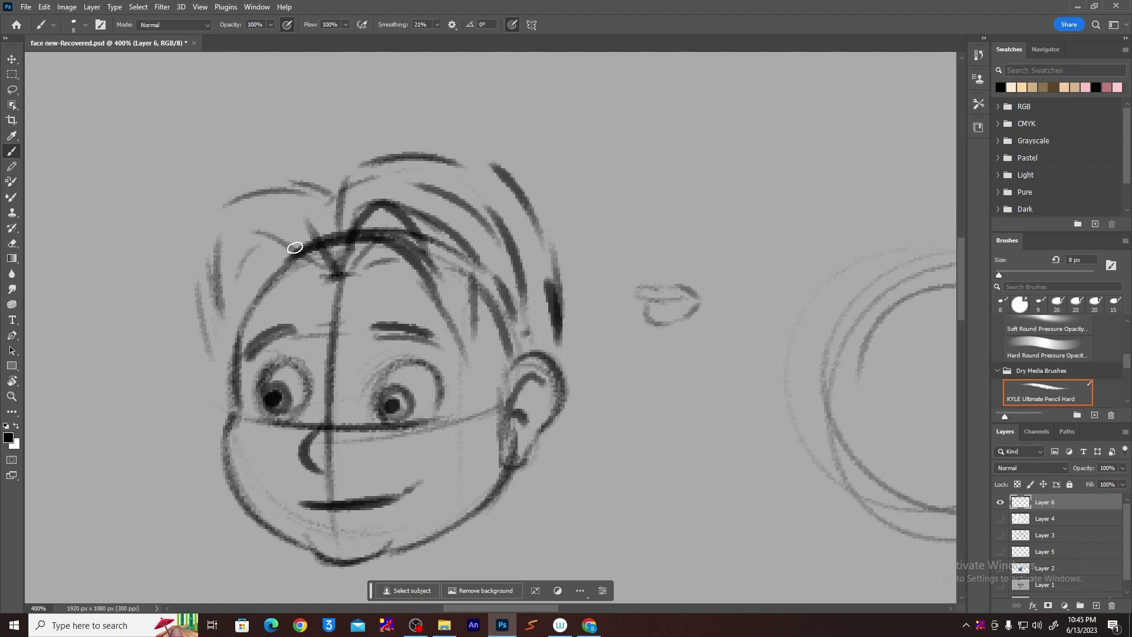
Reinforce the far-side hair with a curved inner lock, a darker outer outline and a stroke at the hairline peak.
mouse_move(293, 239)
left_mouse_down()
mouse_move(236, 275)
mouse_move(235, 348)
left_mouse_up()
left_click_drag(213, 260, 212, 317)
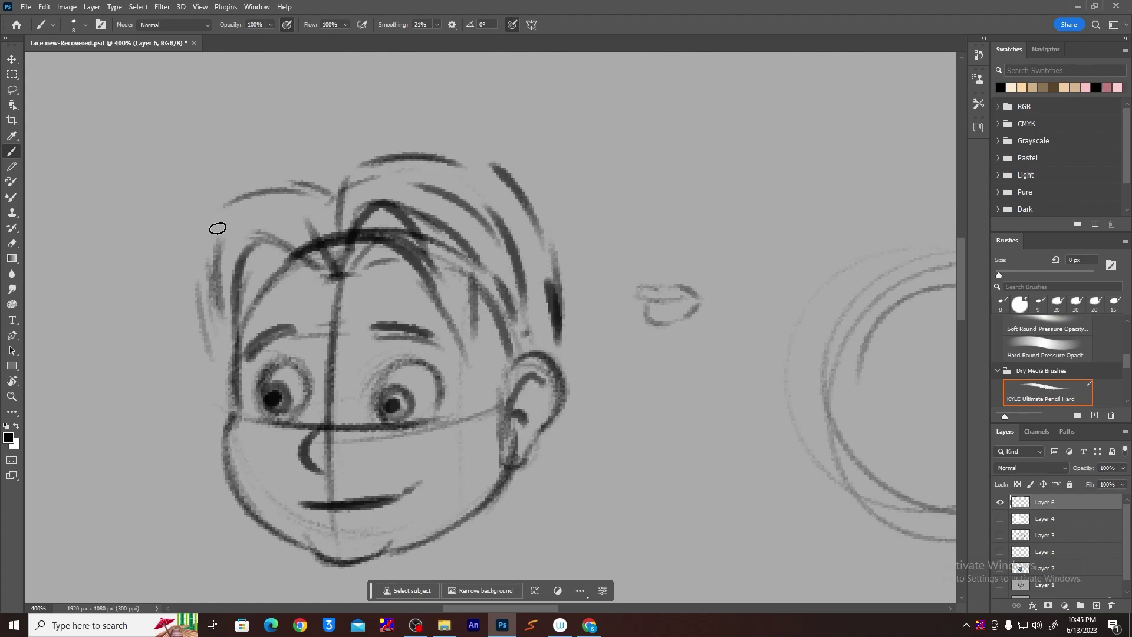
left_click_drag(221, 217, 336, 203)
left_click_drag(212, 237, 226, 343)
left_click_drag(298, 263, 336, 275)
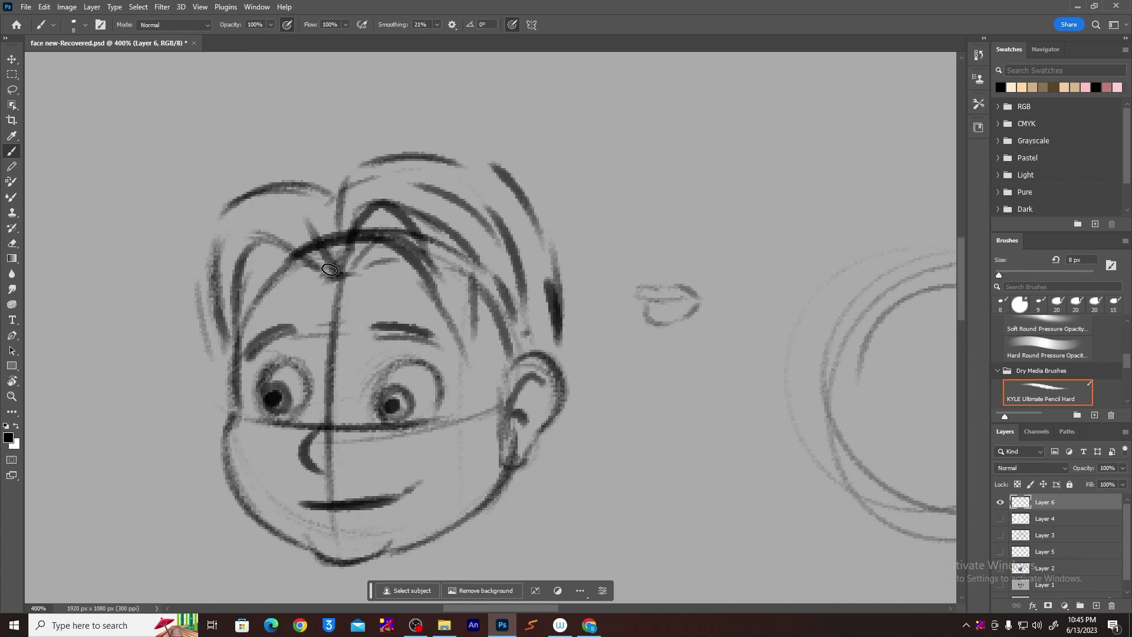
Draw a pointed lock along the near temple and sideburn strands in front of the ear, and darken the hair behind it.
left_click_drag(394, 236, 472, 371)
left_click_drag(466, 299, 474, 382)
left_click_drag(488, 326, 504, 370)
left_click_drag(477, 292, 496, 356)
left_click_drag(556, 281, 562, 356)
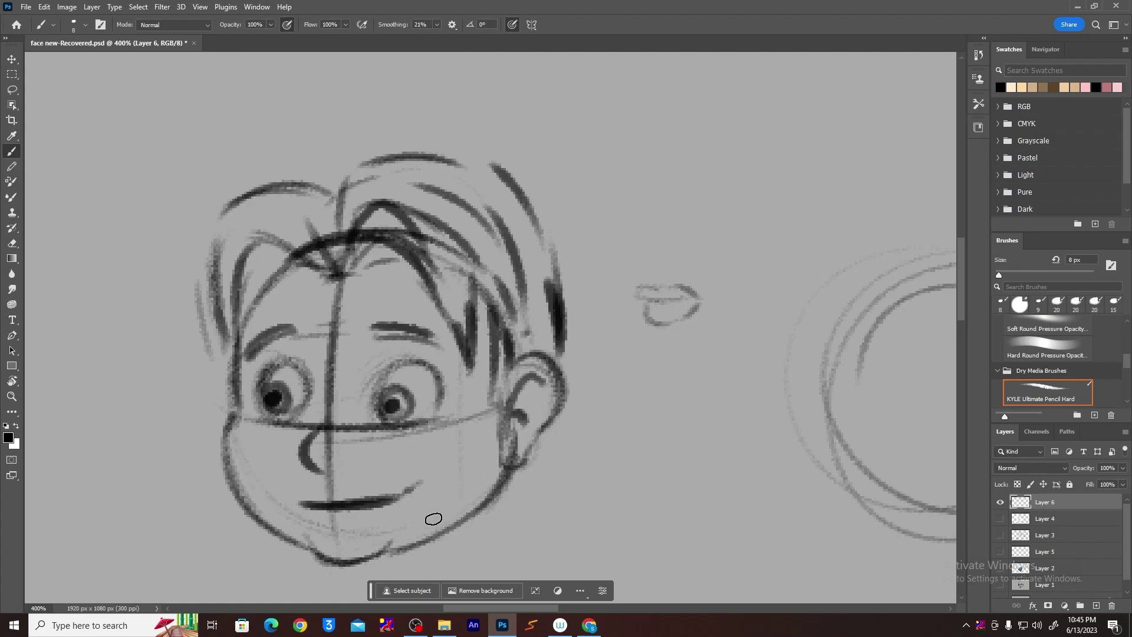
Add a short lower-lip line under the mouth and thicken the hair outline from the crown to behind the ear.
left_click_drag(318, 524, 362, 521)
left_click_drag(560, 294, 571, 354)
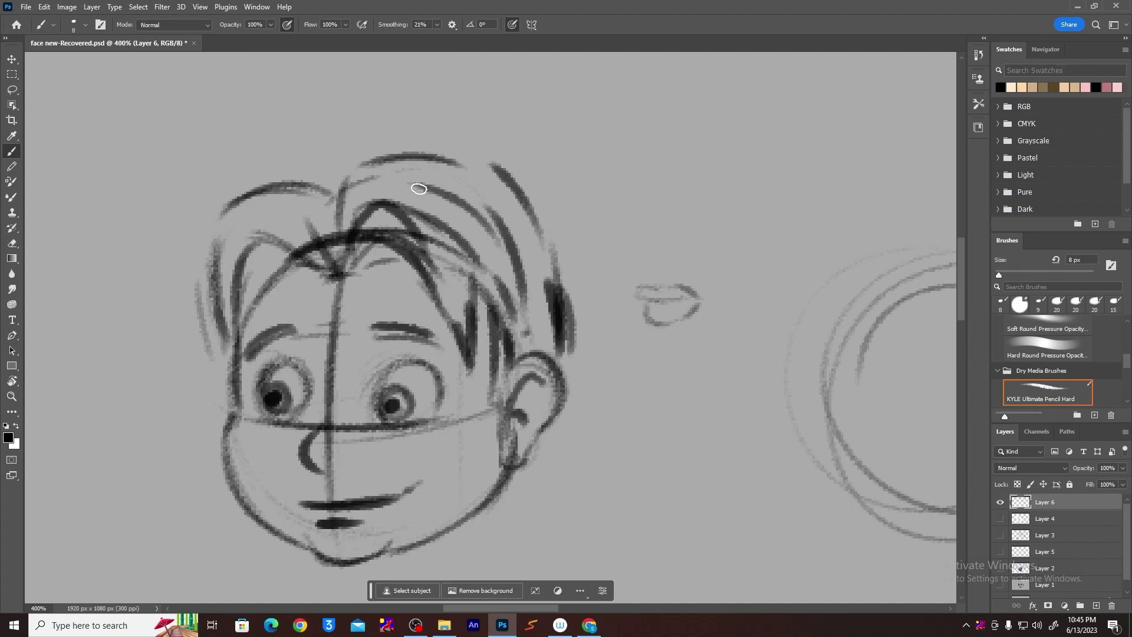
left_click_drag(365, 171, 521, 185)
mouse_move(436, 159)
left_mouse_down()
mouse_move(546, 247)
mouse_move(557, 326)
left_mouse_up()
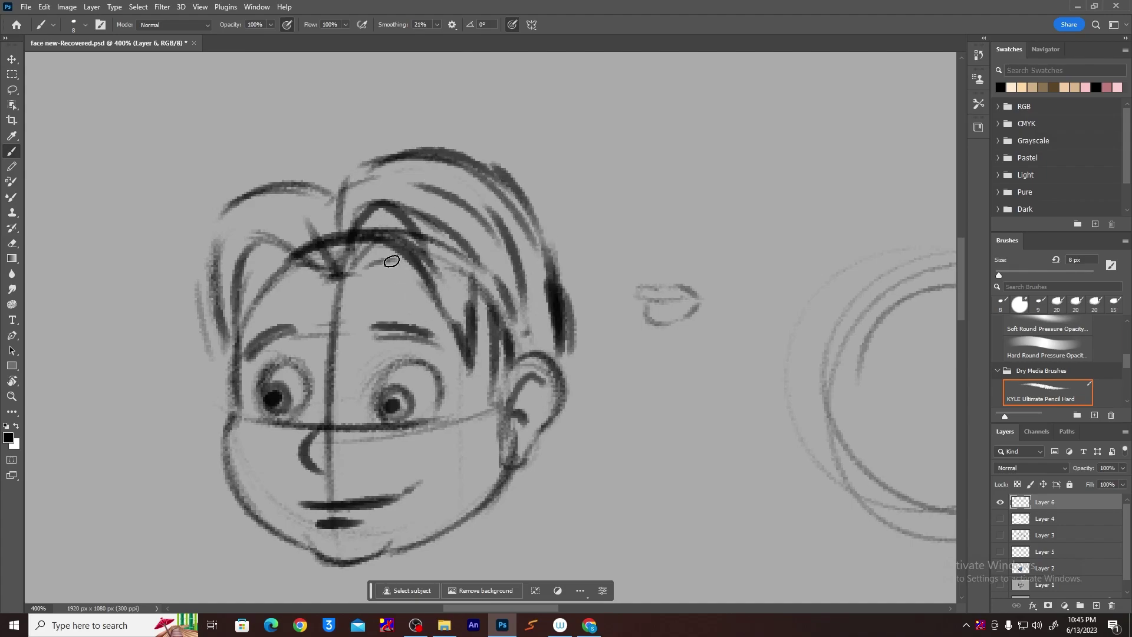
Thicken the hairline edge beside both temples and the ends of the far-side hair.
left_click_drag(394, 263, 469, 362)
mouse_move(306, 255)
left_mouse_down()
mouse_move(243, 327)
mouse_move(242, 353)
left_mouse_up()
left_click_drag(211, 299, 219, 351)
Reduce the brush to 3 px and sketch light hair wisps behind and below the ear.
left_click_drag(309, 396, 287, 268)
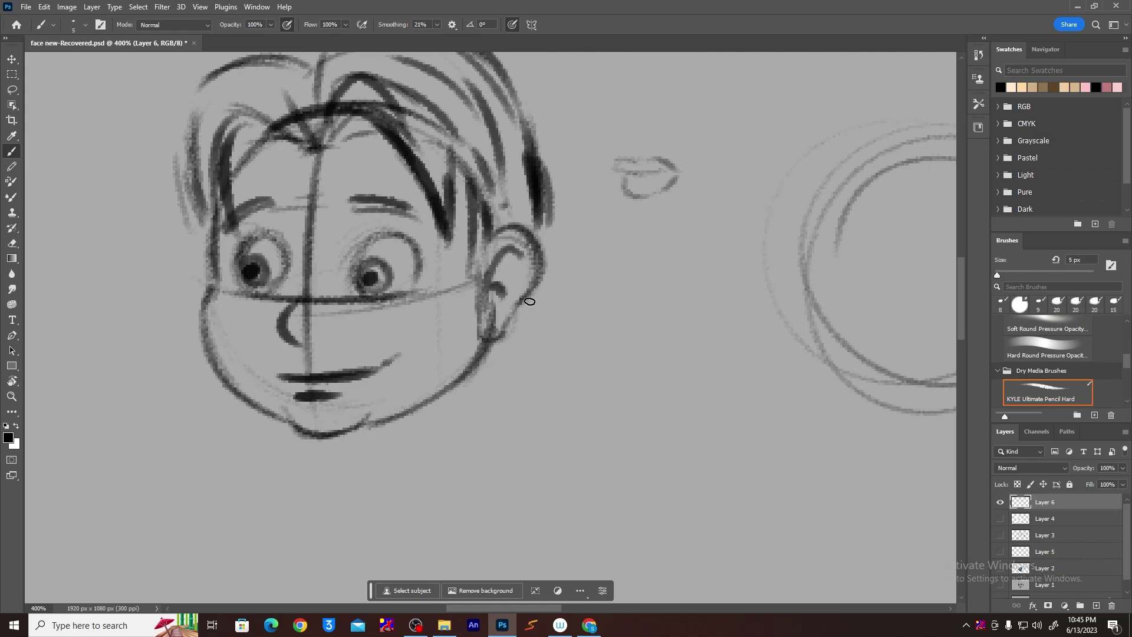
left_click_drag(536, 299, 541, 263)
left_click_drag(540, 322, 538, 353)
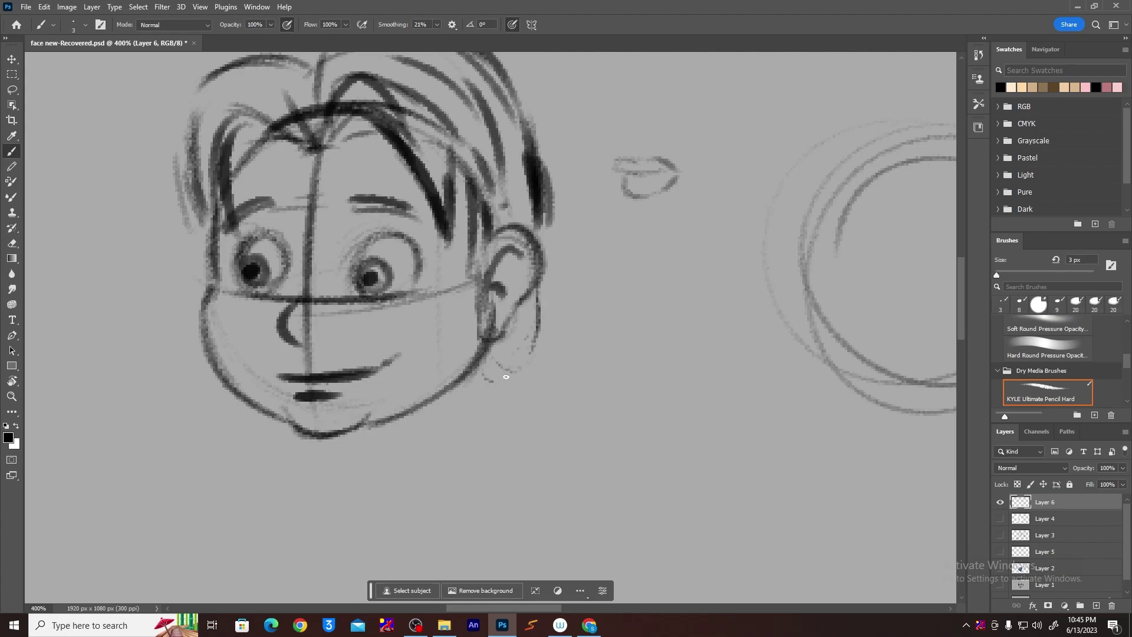
mouse_move(441, 411)
left_mouse_down()
mouse_move(452, 299)
mouse_move(525, 326)
mouse_move(598, 423)
left_mouse_up()
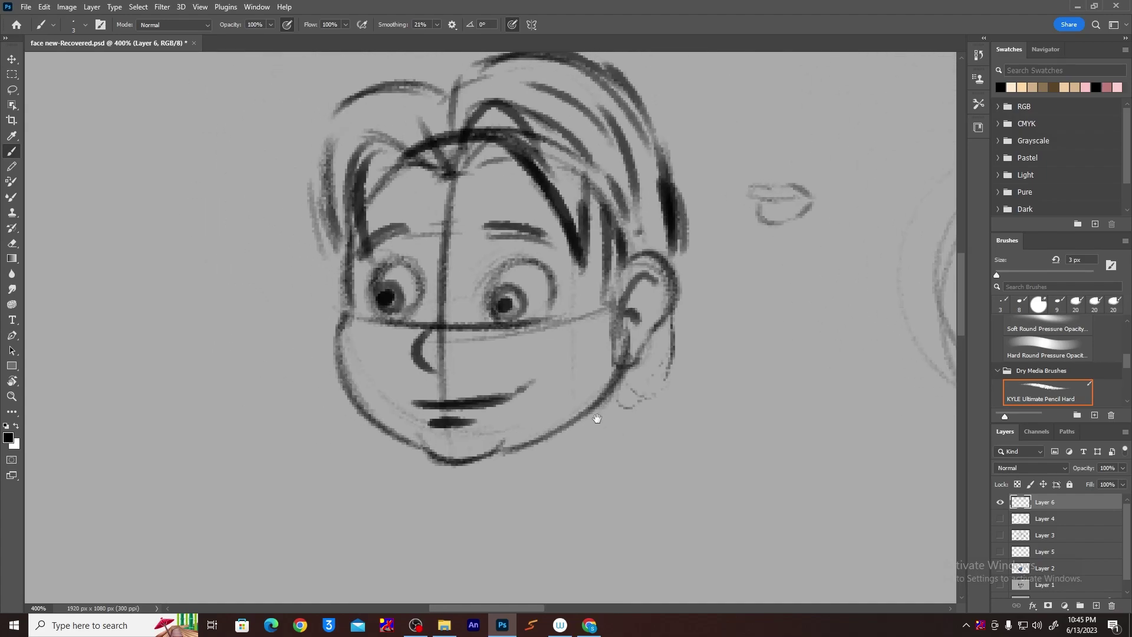
Lasso the head sketch, scale it proportionally to 155.83%, place it in open canvas and deselect it.
scroll(445, 290, "down", 5)
scroll(445, 296, "right", 2)
key("ctrl+minus")
key("ctrl+minus")
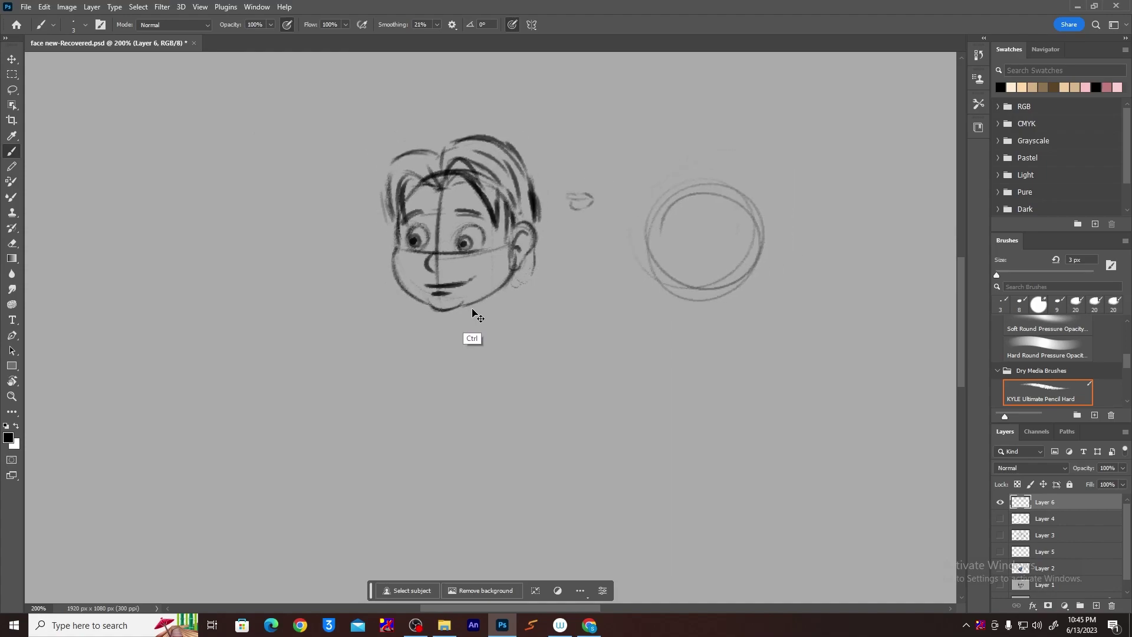
left_click_drag(498, 291, 460, 351)
key("l")
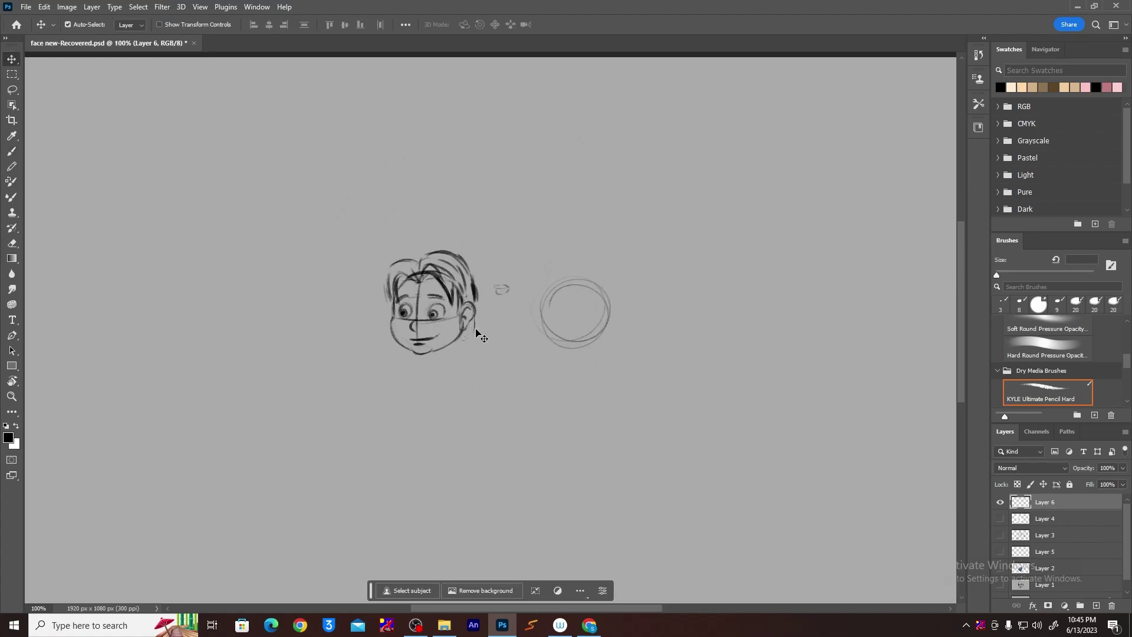
mouse_move(438, 404)
left_mouse_down()
mouse_move(361, 394)
mouse_move(504, 374)
left_mouse_up()
key("ctrl+t")
left_click_drag(506, 217, 558, 384)
left_click_drag(643, 403, 599, 149)
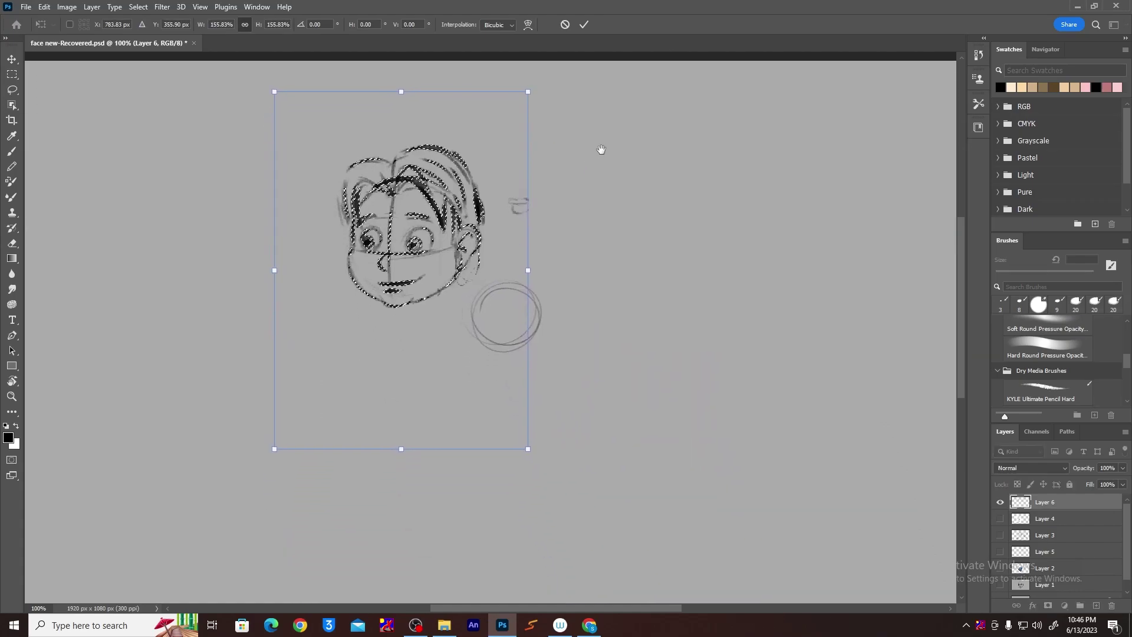
left_click_drag(510, 255, 432, 257)
key("Return")
key("ctrl+d")
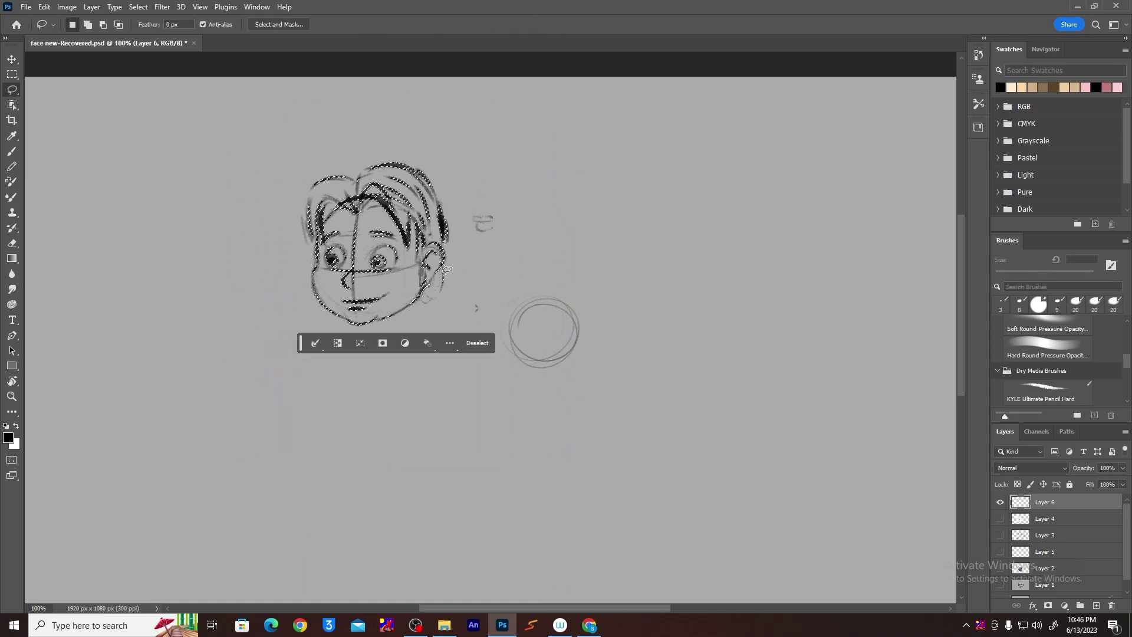
Erase the leftover construction circle, the stray lip sketch and the wisps below the ear.
key("l")
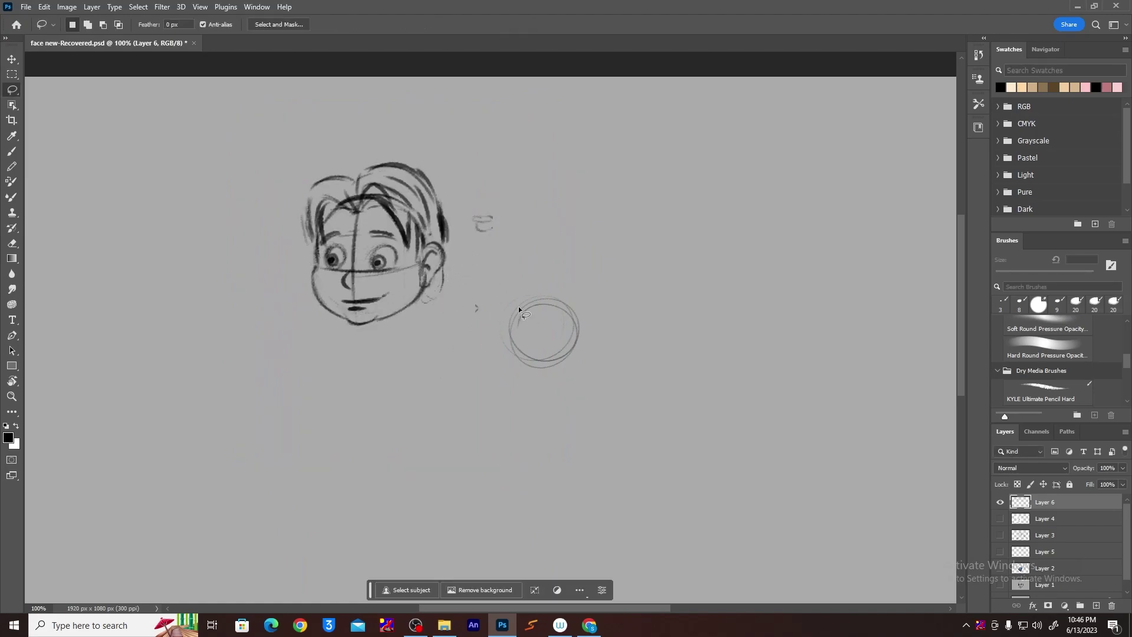
key("e")
mouse_move(525, 278)
left_mouse_down()
mouse_move(557, 338)
mouse_move(432, 430)
mouse_move(473, 335)
mouse_move(464, 308)
mouse_move(462, 321)
mouse_move(453, 312)
mouse_move(457, 345)
mouse_move(591, 313)
mouse_move(609, 318)
mouse_move(603, 341)
mouse_move(483, 363)
left_mouse_up()
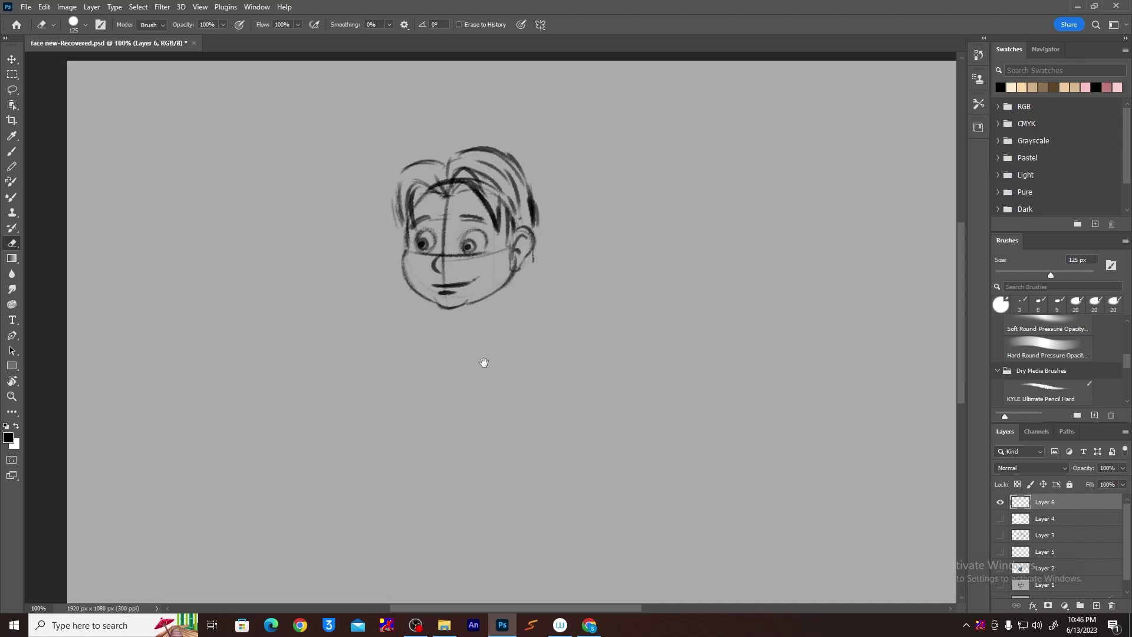
Sketch the two sides of the neck and a faint collar curve under the chin with a 6 px brush.
key("z")
left_click(494, 328)
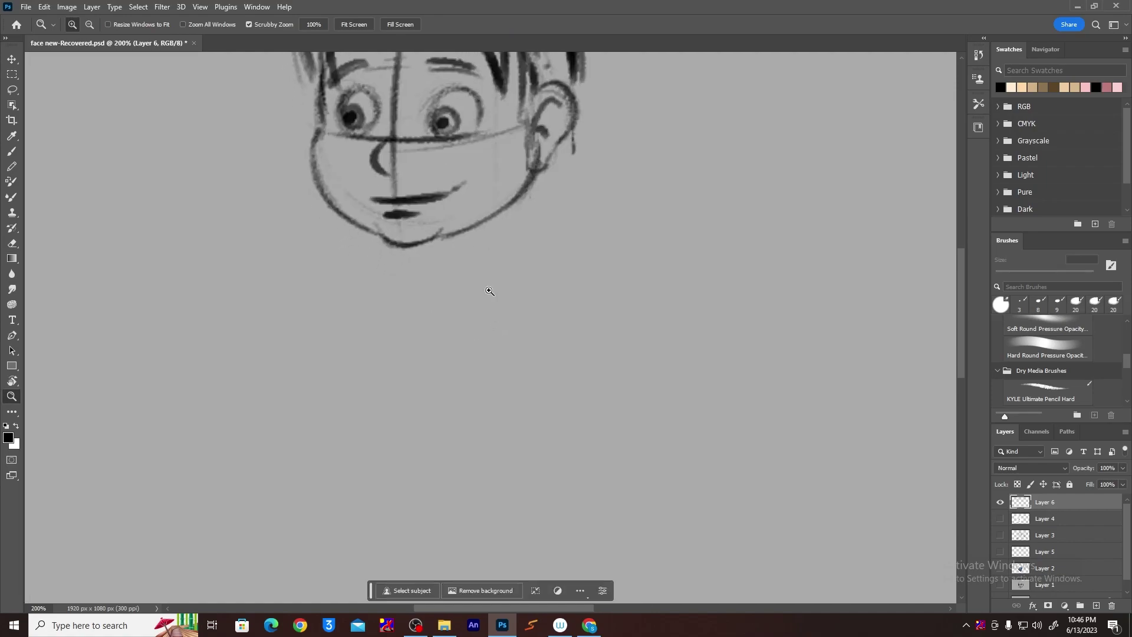
key("b")
key("ctrl+minus")
mouse_move(495, 310)
left_mouse_down()
mouse_move(476, 232)
mouse_move(467, 248)
left_mouse_up()
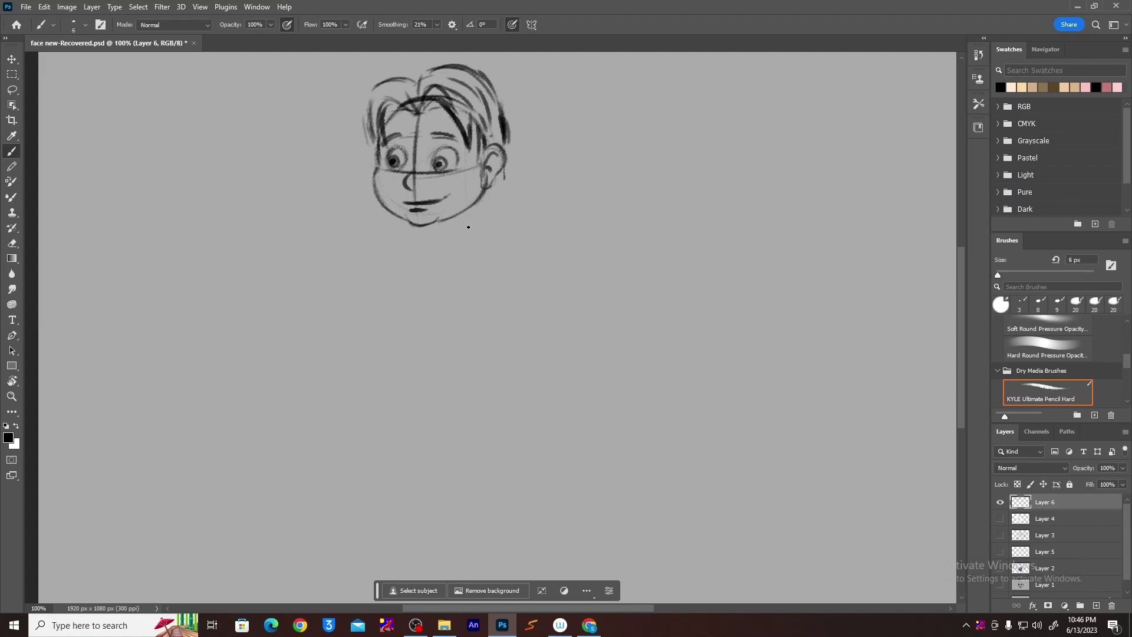
left_click_drag(470, 205, 438, 220)
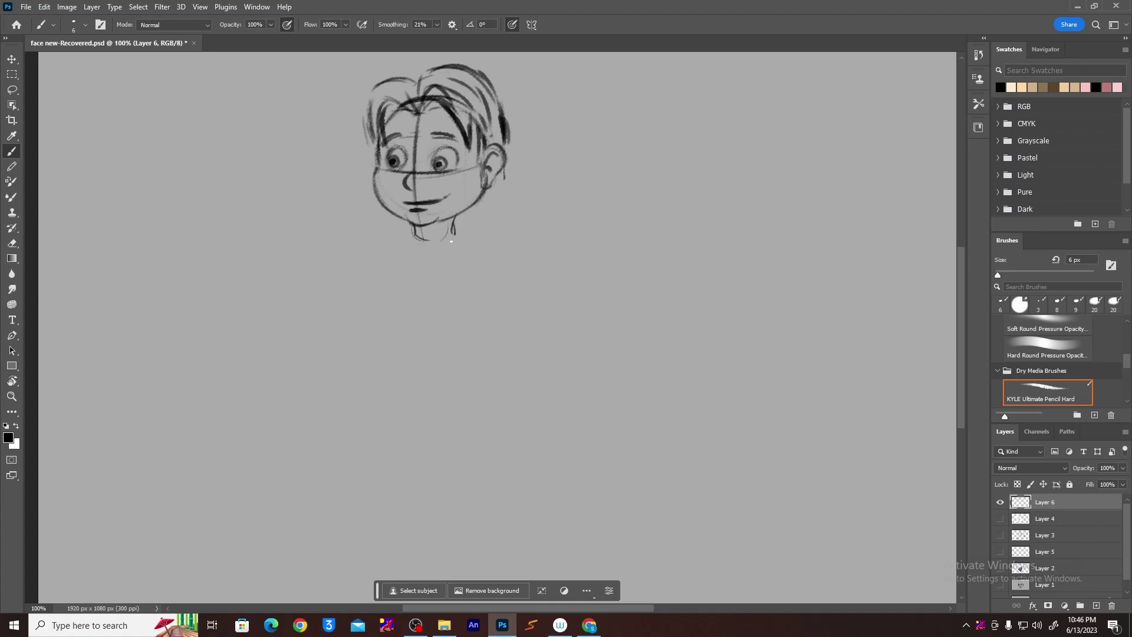
Darken both neck sides, the chin curve and the jaw where it meets the earlobe.
left_click(427, 253, "ctrl")
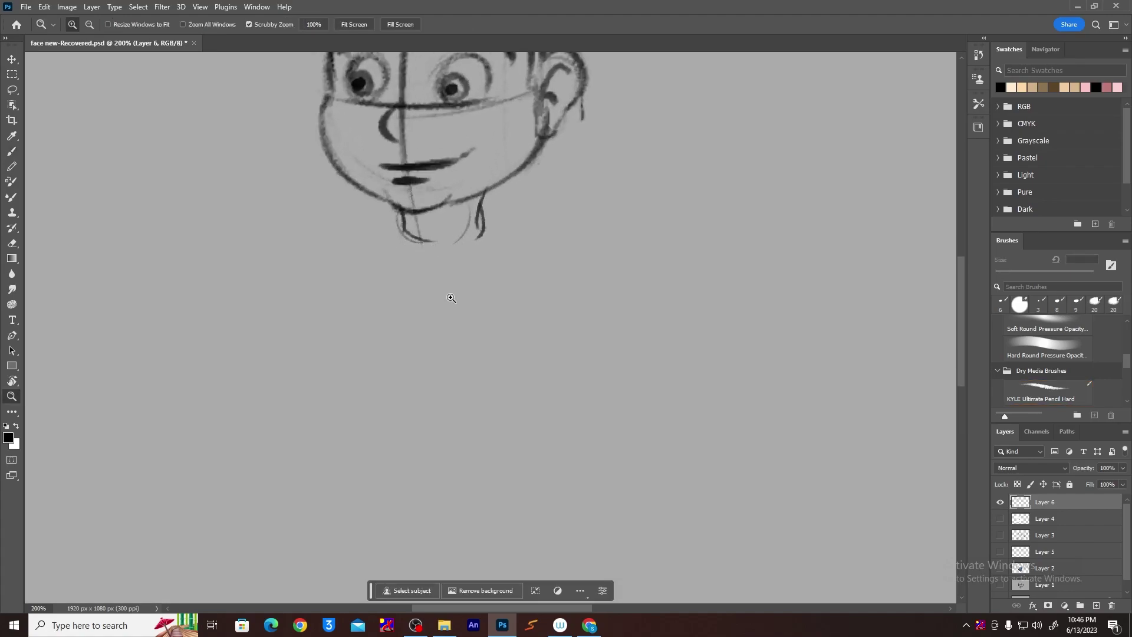
left_click_drag(401, 213, 410, 236)
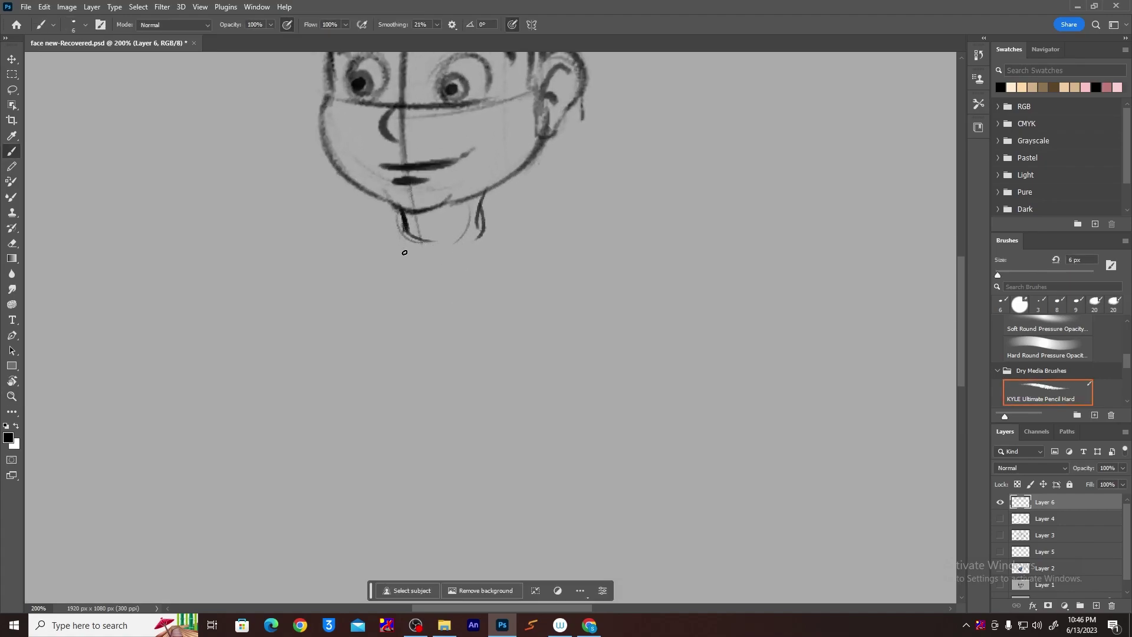
left_click_drag(484, 187, 481, 234)
mouse_move(379, 194)
left_mouse_down()
mouse_move(441, 204)
mouse_move(455, 182)
mouse_move(410, 217)
mouse_move(457, 189)
mouse_move(408, 204)
mouse_move(497, 183)
left_mouse_up()
mouse_move(539, 112)
left_mouse_down()
mouse_move(534, 158)
mouse_move(541, 136)
left_mouse_up()
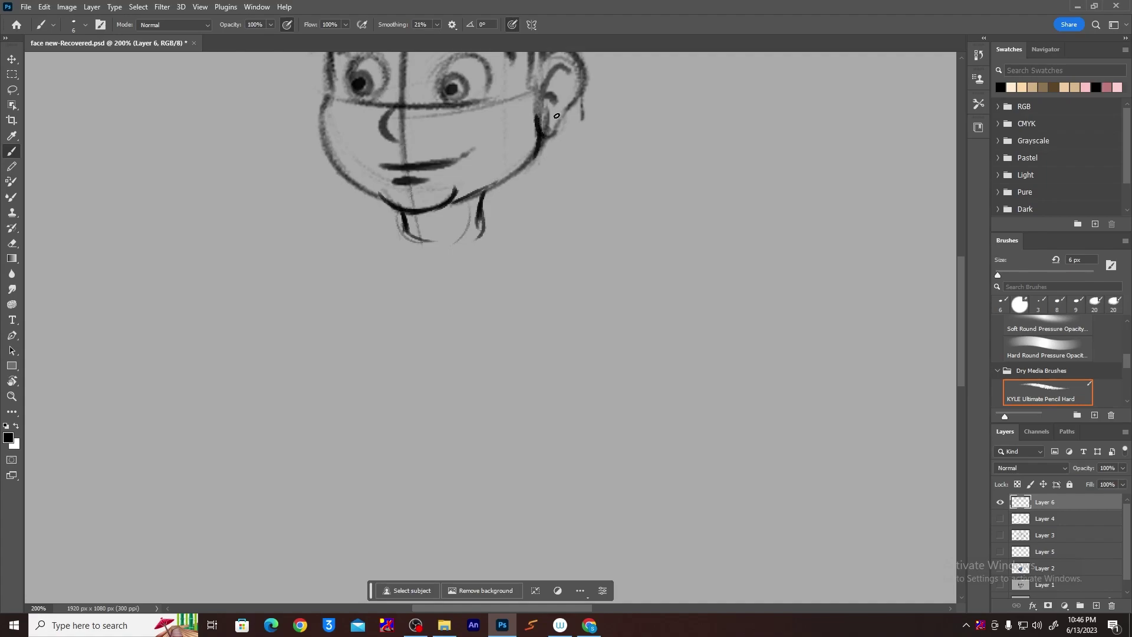
Undo the stray neck stroke, thicken both neck sides and close the neck with a rounded base curve.
left_click_drag(408, 226, 429, 255)
key("ctrl+z")
left_click_drag(398, 214, 406, 239)
left_click_drag(483, 194, 480, 231)
left_click_drag(405, 239, 426, 267)
mouse_move(482, 227)
left_mouse_down()
mouse_move(467, 259)
mouse_move(476, 241)
left_mouse_up()
left_click_drag(482, 222, 479, 242)
mouse_move(425, 321)
left_mouse_down()
mouse_move(398, 480)
mouse_move(411, 217)
left_mouse_up()
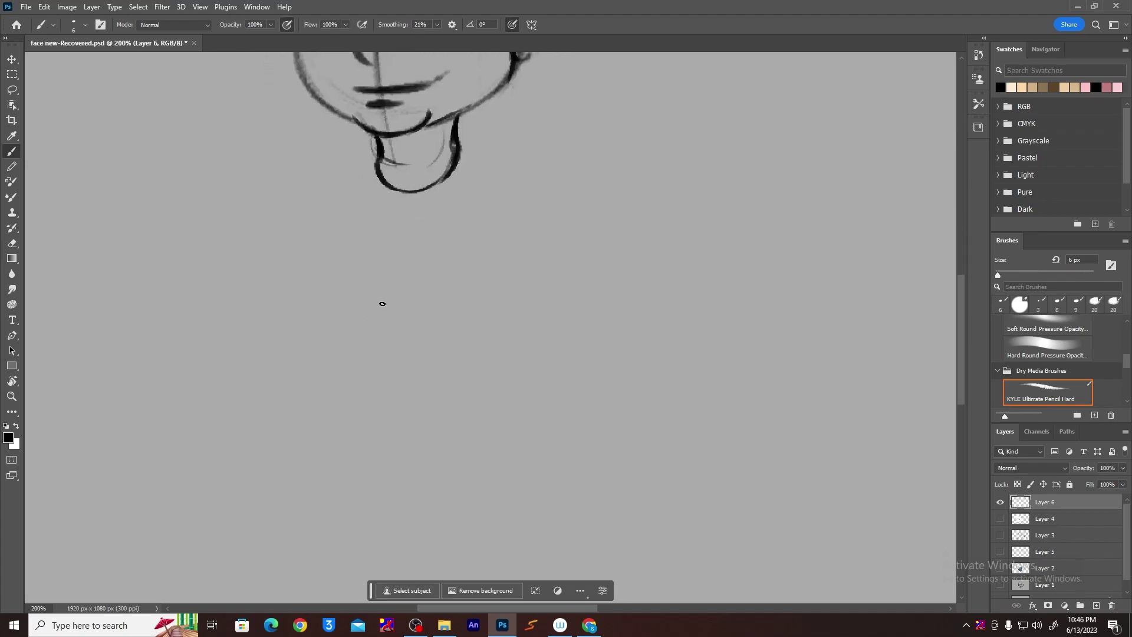
Draw a small head circle with crossing vertical and horizontal guide lines in the empty area beside the face.
key("ctrl+minus")
mouse_move(437, 336)
left_mouse_down()
mouse_move(430, 325)
mouse_move(431, 333)
left_mouse_up()
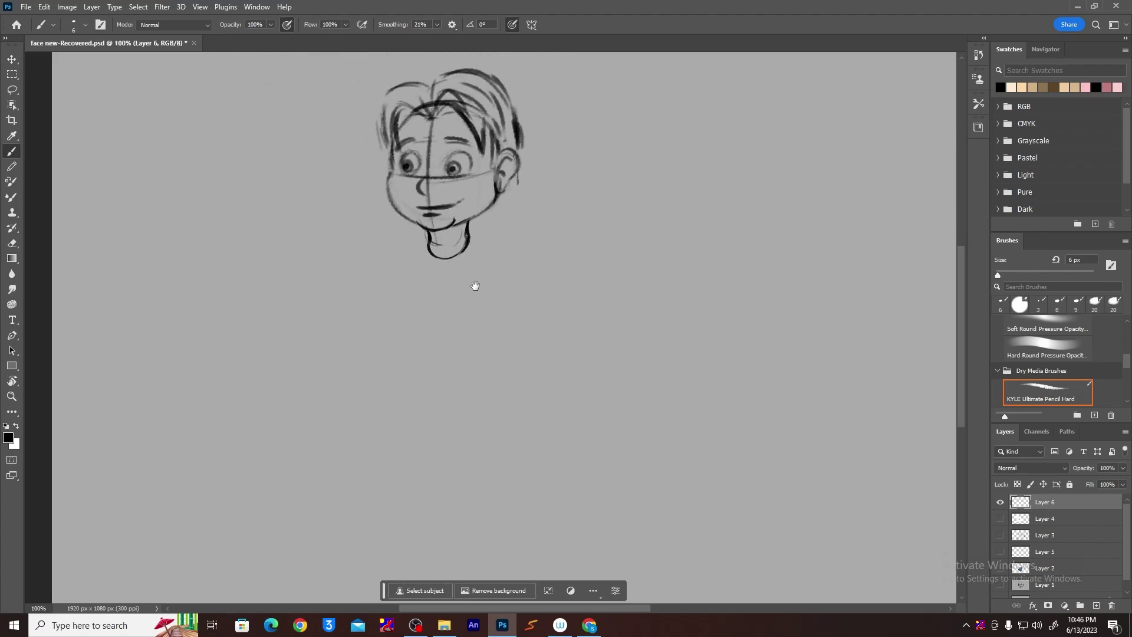
left_click_drag(475, 286, 401, 332)
mouse_move(616, 121)
left_mouse_down()
mouse_move(681, 146)
mouse_move(630, 212)
mouse_move(607, 147)
mouse_move(635, 213)
mouse_move(618, 178)
mouse_move(683, 153)
left_mouse_up()
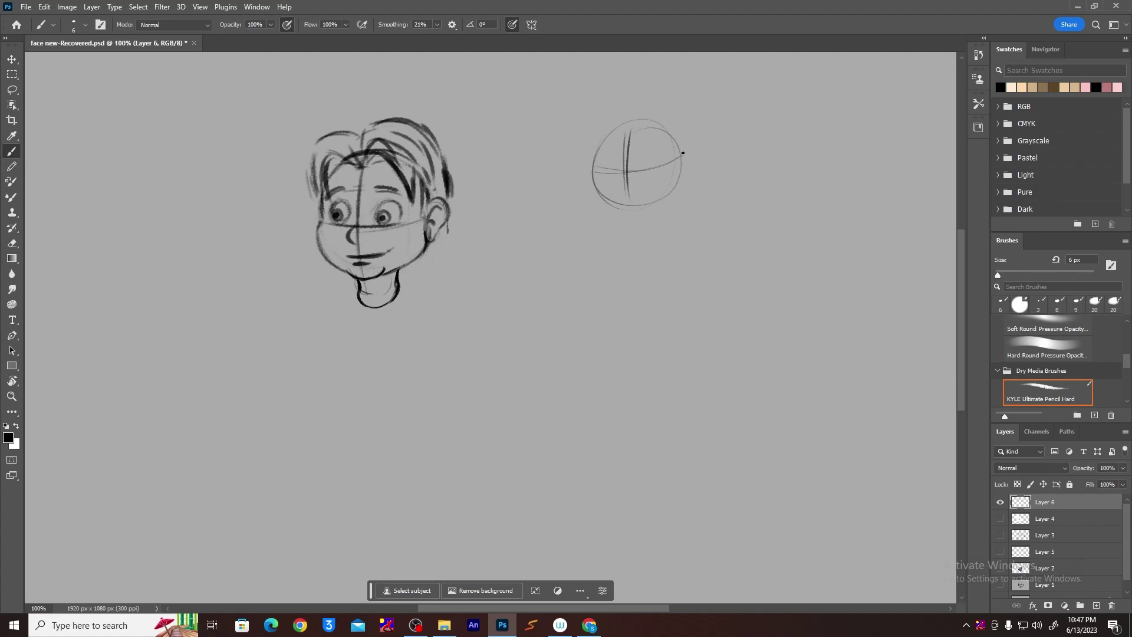
Sketch a small stick-figure body under the circle, with curved spine, shoulder line, bent arms, pelvis circle, legs and feet.
left_click_drag(638, 210, 632, 312)
key("ctrl+z")
mouse_move(630, 234)
left_mouse_down()
mouse_move(628, 303)
mouse_move(609, 293)
mouse_move(638, 269)
mouse_move(641, 303)
mouse_move(611, 292)
mouse_move(639, 264)
mouse_move(635, 302)
mouse_move(615, 291)
mouse_move(653, 277)
mouse_move(651, 286)
mouse_move(626, 263)
mouse_move(602, 291)
mouse_move(597, 264)
mouse_move(625, 359)
left_mouse_up()
key("ctrl+z")
mouse_move(631, 257)
left_mouse_down()
mouse_move(667, 361)
mouse_move(652, 368)
left_mouse_up()
mouse_move(590, 184)
left_mouse_down()
mouse_move(657, 166)
mouse_move(640, 186)
mouse_move(614, 187)
mouse_move(655, 174)
mouse_move(667, 209)
mouse_move(657, 237)
left_mouse_up()
mouse_move(590, 184)
left_mouse_down()
mouse_move(572, 223)
mouse_move(597, 248)
mouse_move(589, 257)
left_mouse_up()
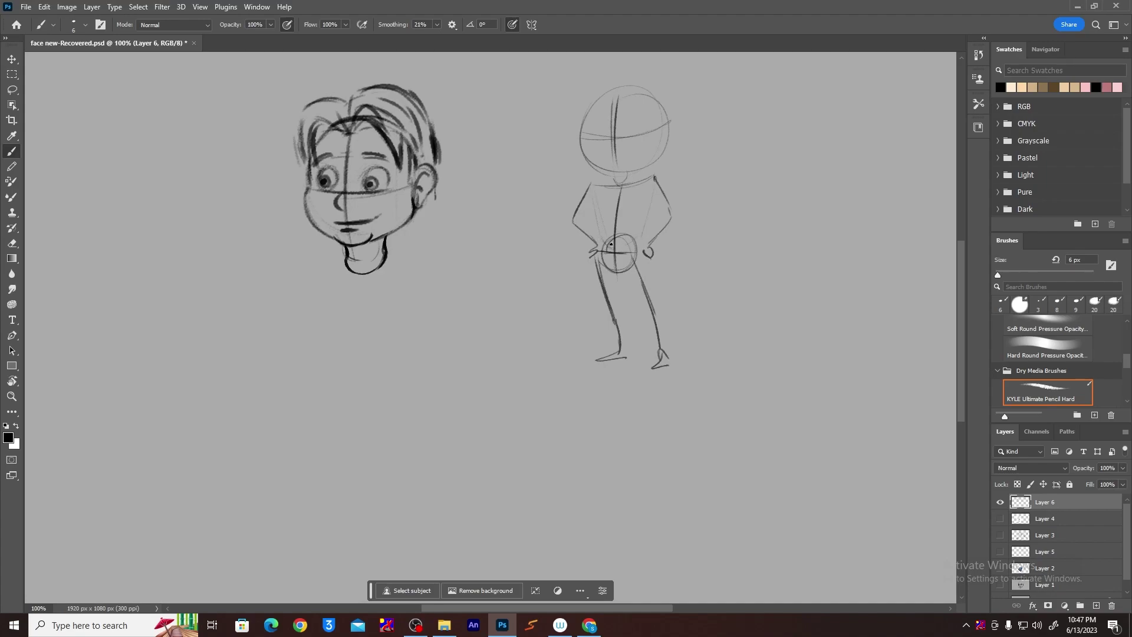
left_click_drag(641, 227, 622, 240)
Draw a long curved spine line down from the main character's neck and a slanted shoulder line across the neck base.
left_click_drag(411, 381, 467, 342)
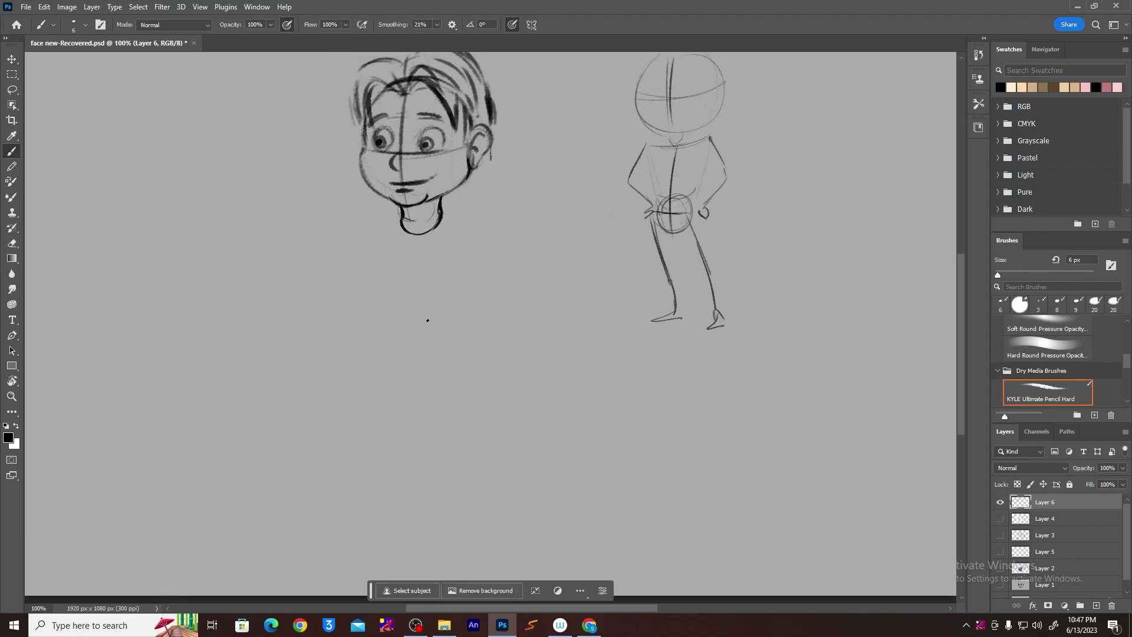
left_click_drag(421, 243, 415, 290)
key("ctrl+z")
left_click_drag(426, 234, 410, 347)
mouse_move(416, 262)
left_mouse_down()
mouse_move(416, 410)
mouse_move(414, 388)
left_mouse_up()
mouse_move(376, 227)
left_mouse_down()
mouse_move(469, 198)
mouse_move(477, 209)
mouse_move(387, 219)
left_mouse_up()
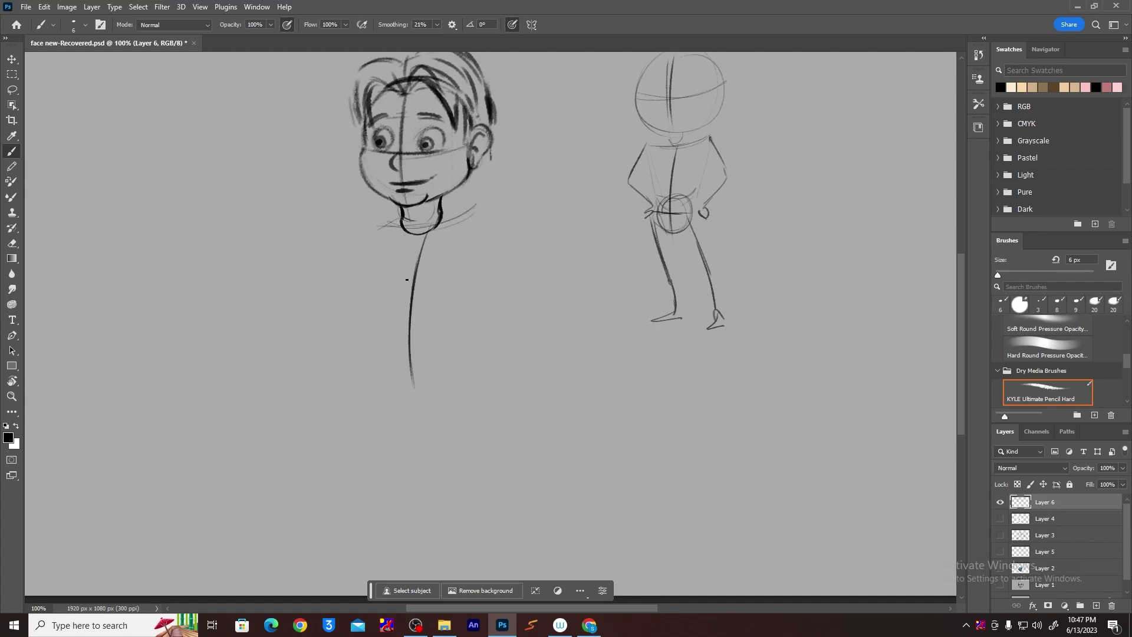
Draw a pelvis circle at the lower end of the spine and a horizontal hip line across it.
mouse_move(422, 374)
left_mouse_down()
mouse_move(396, 332)
mouse_move(429, 315)
mouse_move(443, 339)
mouse_move(408, 374)
left_mouse_up()
mouse_move(410, 324)
left_mouse_down()
mouse_move(405, 372)
mouse_move(439, 349)
mouse_move(431, 276)
left_mouse_up()
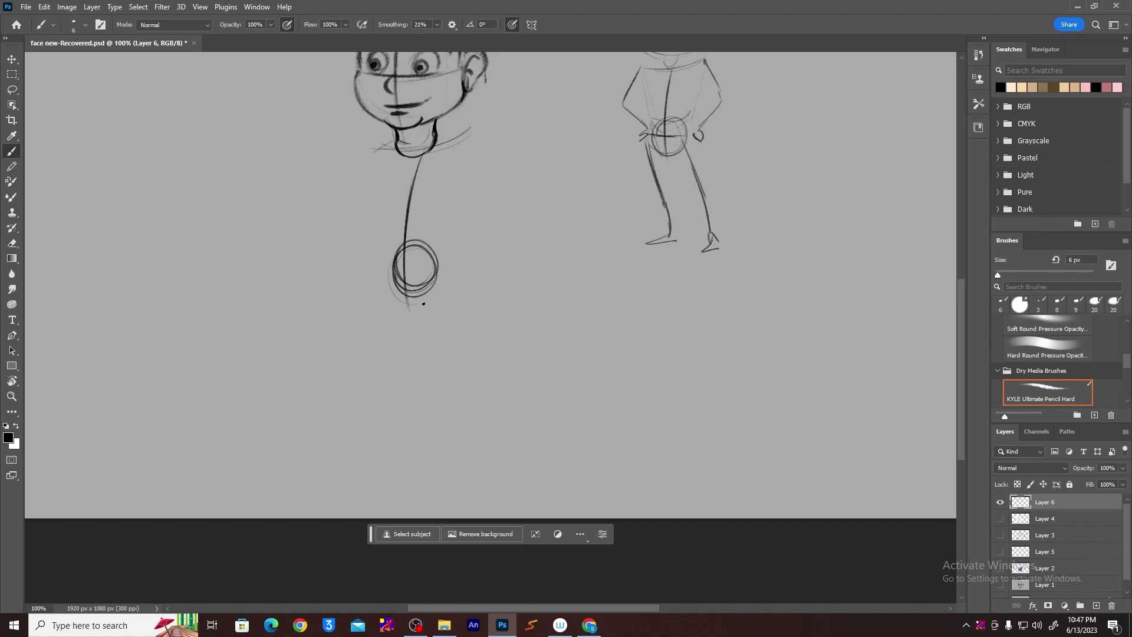
key("bracketright")
key("bracketright")
mouse_move(383, 275)
left_mouse_down()
mouse_move(446, 260)
mouse_move(472, 275)
mouse_move(383, 273)
mouse_move(473, 263)
mouse_move(395, 276)
mouse_move(464, 270)
mouse_move(418, 279)
left_mouse_up()
key("ctrl+z")
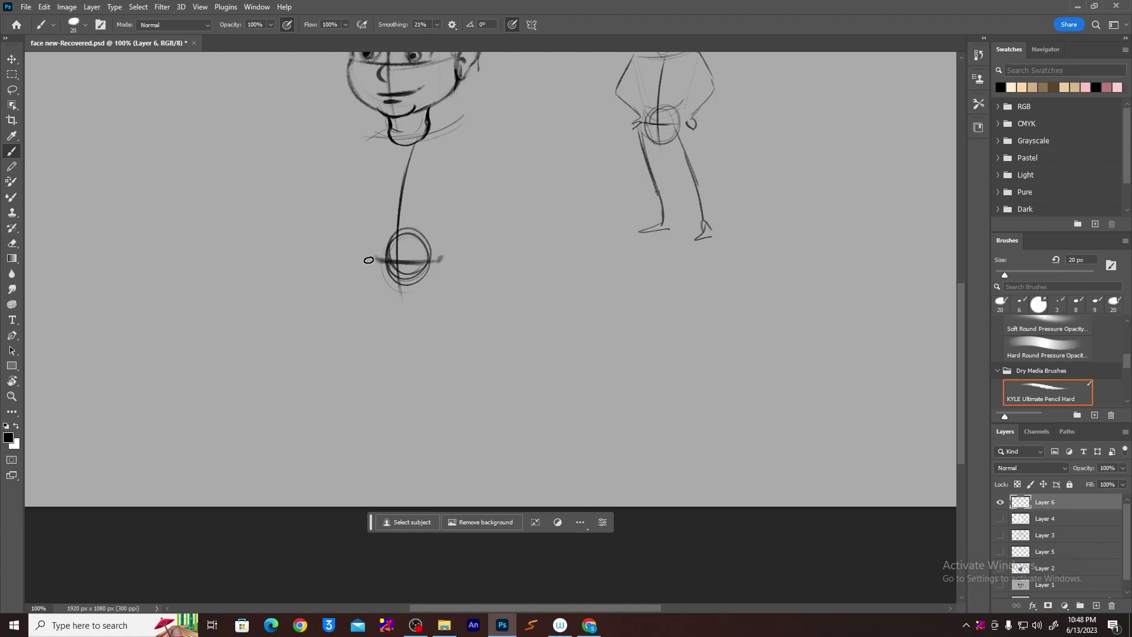
Set the brush to 10 px and try a first leg line with a foot, running down from the far end of the hip line.
left_click_drag(374, 260, 386, 306)
key("ctrl+z")
key("[")
key("[")
left_click_drag(373, 265, 387, 344)
key("ctrl+z")
left_click_drag(371, 260, 394, 377)
left_click_drag(378, 325, 400, 399)
key("ctrl+z")
mouse_move(371, 267)
left_mouse_down()
mouse_move(395, 394)
mouse_move(385, 408)
mouse_move(395, 396)
mouse_move(403, 411)
mouse_move(394, 403)
mouse_move(367, 421)
mouse_move(405, 414)
left_mouse_up()
key("ctrl+z")
key("ctrl+z")
key("ctrl+z")
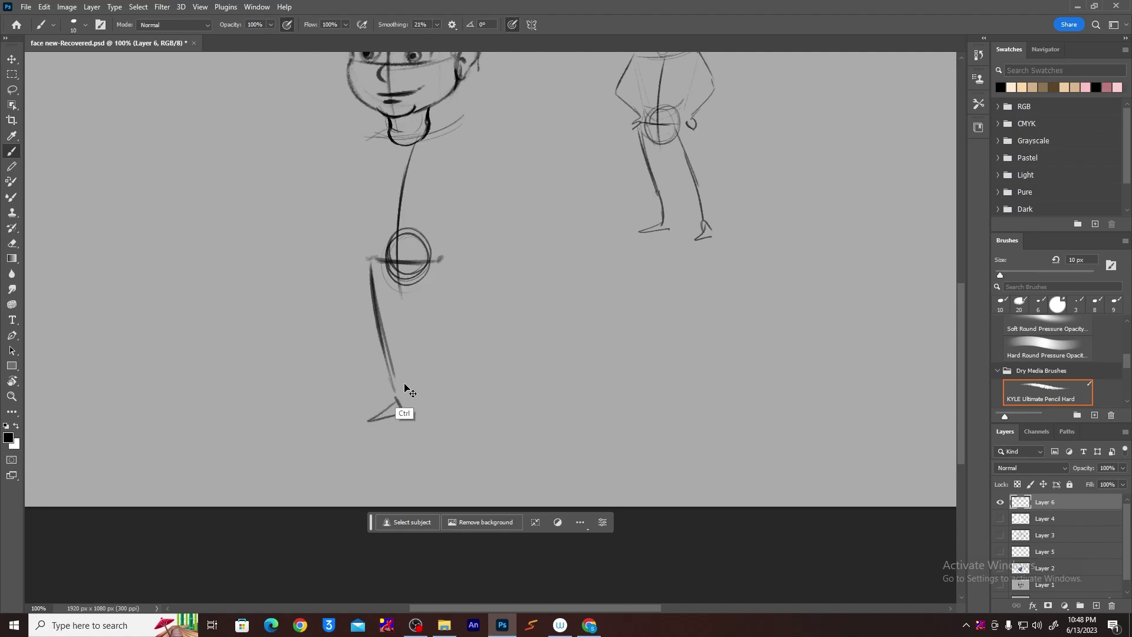
Draw both long leg lines from the ends of the hip line down to simple feet.
left_click_drag(370, 292, 394, 407)
mouse_move(383, 341)
left_mouse_down()
mouse_move(420, 476)
mouse_move(360, 488)
mouse_move(421, 476)
left_mouse_up()
left_click_drag(439, 277, 492, 423)
mouse_move(469, 365)
left_mouse_down()
mouse_move(485, 476)
mouse_move(500, 487)
left_mouse_up()
mouse_move(486, 477)
left_mouse_down()
mouse_move(469, 500)
mouse_move(500, 491)
left_mouse_up()
scroll(475, 463, "up", 3)
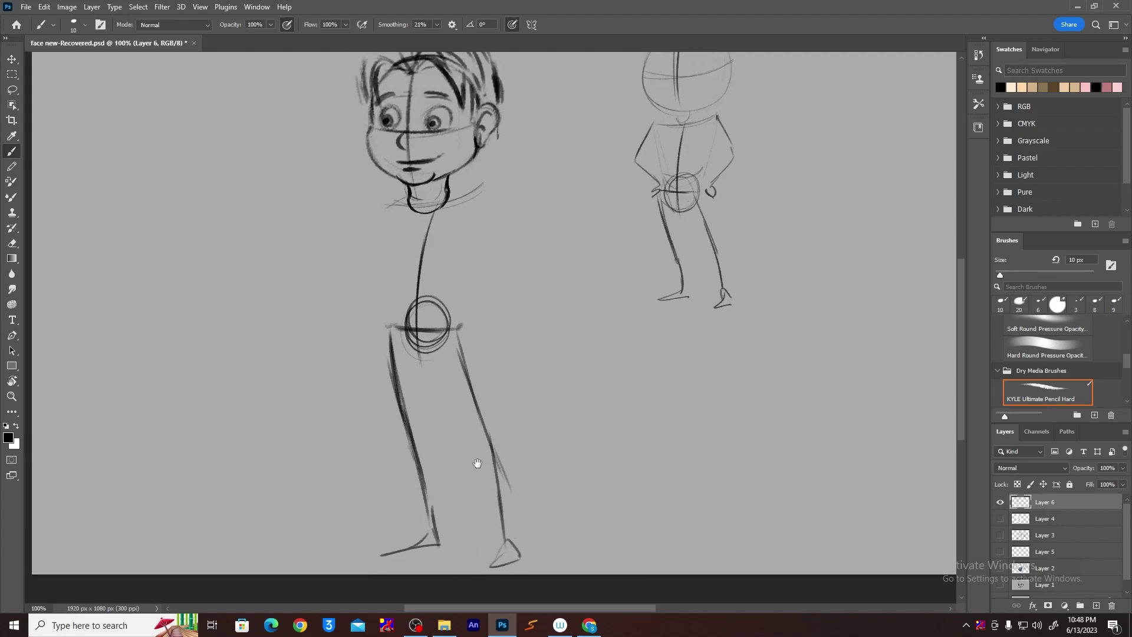
Add a V-shaped crotch below the pelvis circle and draw the inner thigh lines down from its point.
mouse_move(391, 340)
left_mouse_down()
mouse_move(419, 373)
mouse_move(455, 332)
left_mouse_up()
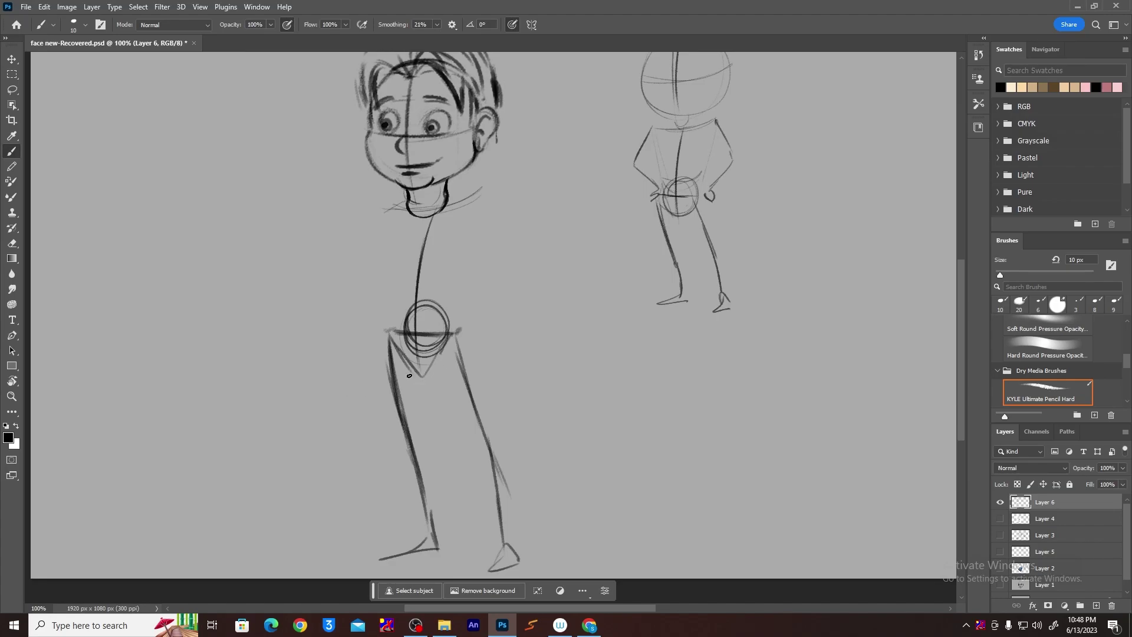
left_click_drag(405, 437, 520, 446)
key("ctrl+z")
left_click_drag(424, 373, 425, 448)
left_click_drag(423, 376, 461, 441)
Mark the knees with small circles joined by a line and add the outer thigh and lower-leg contours.
mouse_move(462, 333)
left_mouse_down()
mouse_move(491, 441)
mouse_move(412, 440)
mouse_move(433, 448)
mouse_move(439, 504)
left_mouse_up()
left_click_drag(429, 454, 437, 522)
left_click_drag(463, 450, 506, 543)
left_click_drag(460, 391, 470, 440)
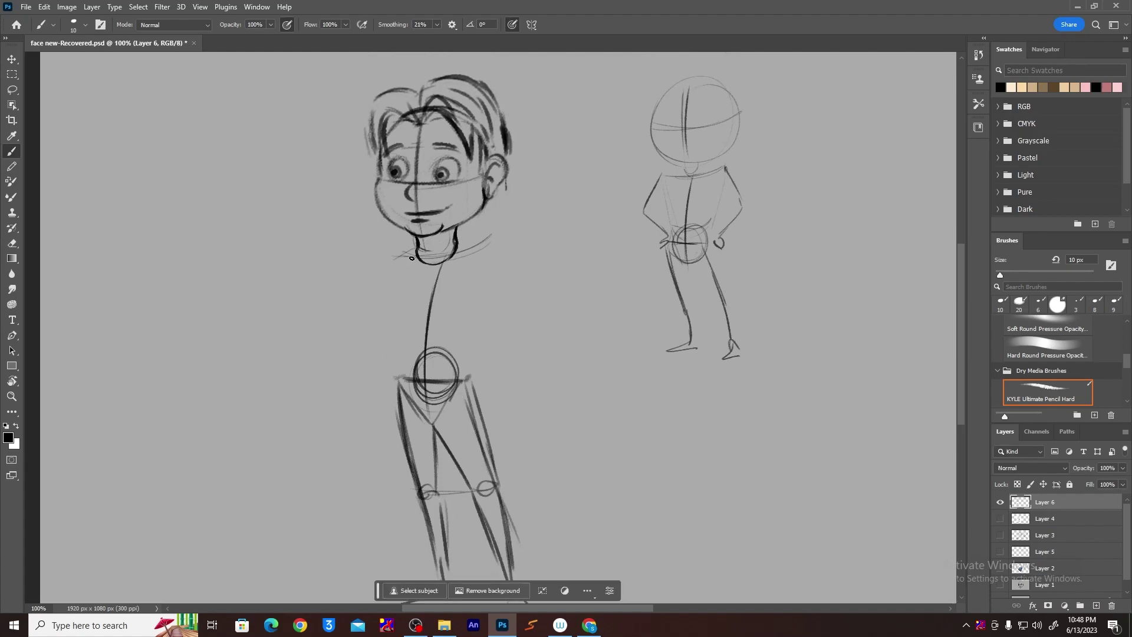
Draw the torso around the spine with a shoulder line, two side lines and a waist line above the pelvis circle.
mouse_move(397, 261)
left_mouse_down()
mouse_move(463, 258)
mouse_move(426, 254)
left_mouse_up()
mouse_move(430, 252)
left_mouse_down()
mouse_move(485, 249)
mouse_move(467, 310)
left_mouse_up()
left_click_drag(494, 267, 467, 340)
mouse_move(402, 260)
left_mouse_down()
mouse_move(389, 327)
mouse_move(469, 324)
left_mouse_up()
left_click_drag(391, 331, 399, 380)
left_click_drag(474, 377, 474, 333)
left_click_drag(476, 364, 478, 344)
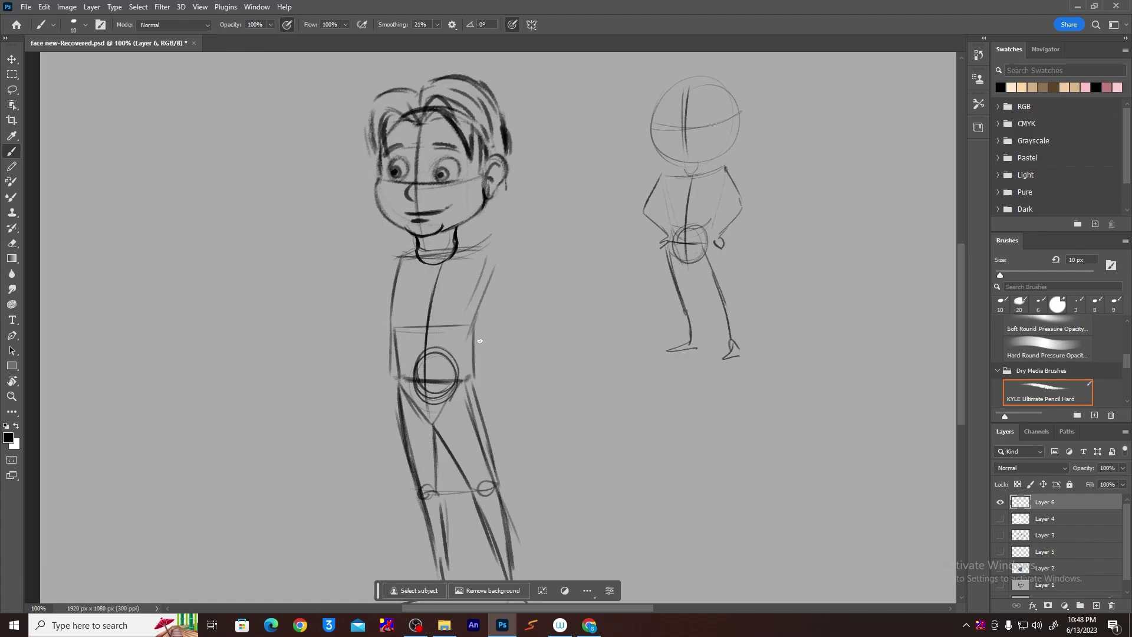
Mark the shoulder joints with small ovals and draw both arms hanging down to simple oval hands.
mouse_move(457, 248)
left_mouse_down()
mouse_move(479, 243)
mouse_move(480, 276)
mouse_move(492, 273)
left_mouse_up()
left_click_drag(392, 256, 393, 275)
scroll(435, 294, "down", 3)
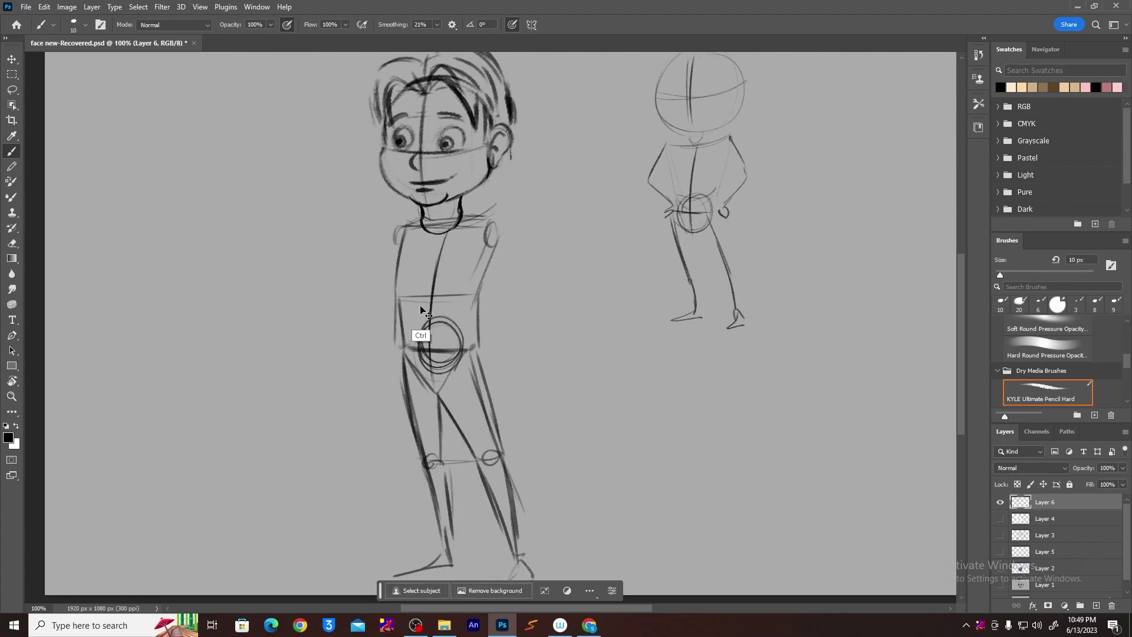
left_click_drag(395, 228, 390, 272)
left_click_drag(399, 235, 381, 295)
mouse_move(395, 254)
left_mouse_down()
mouse_move(375, 307)
mouse_move(371, 387)
left_mouse_up()
mouse_move(498, 244)
left_mouse_down()
mouse_move(515, 313)
mouse_move(506, 302)
mouse_move(520, 370)
mouse_move(517, 339)
mouse_move(516, 368)
left_mouse_up()
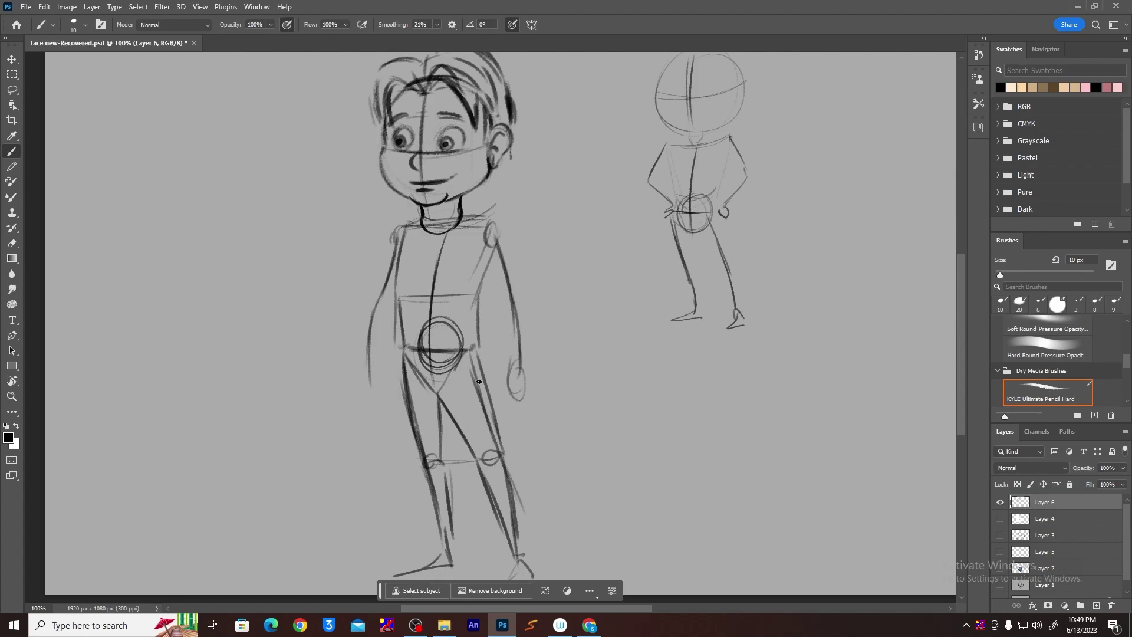
mouse_move(375, 367)
left_mouse_down()
mouse_move(388, 408)
mouse_move(376, 382)
left_mouse_up()
mouse_move(492, 252)
left_mouse_down()
mouse_move(479, 345)
mouse_move(408, 352)
mouse_move(474, 343)
left_mouse_up()
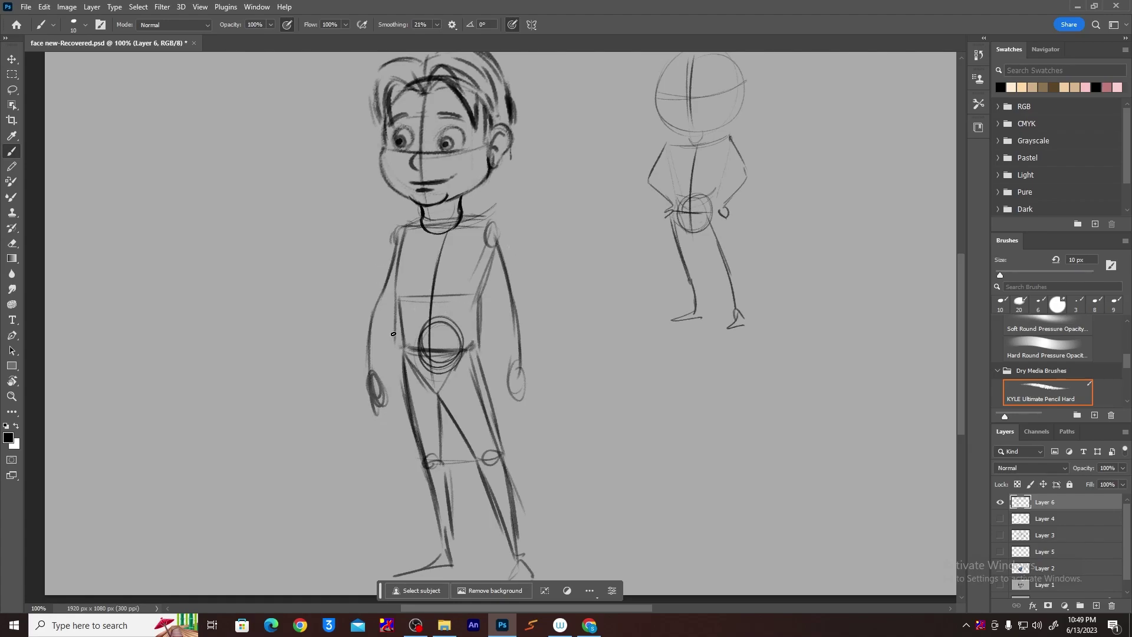
Reinforce the contour of the lower leg on the image's left, between the knee and the foot.
scroll(450, 323, "down", 1)
left_click_drag(409, 435, 415, 490)
key("ctrl+z")
mouse_move(414, 445)
left_mouse_down()
mouse_move(417, 494)
mouse_move(435, 435)
mouse_move(433, 501)
left_mouse_up()
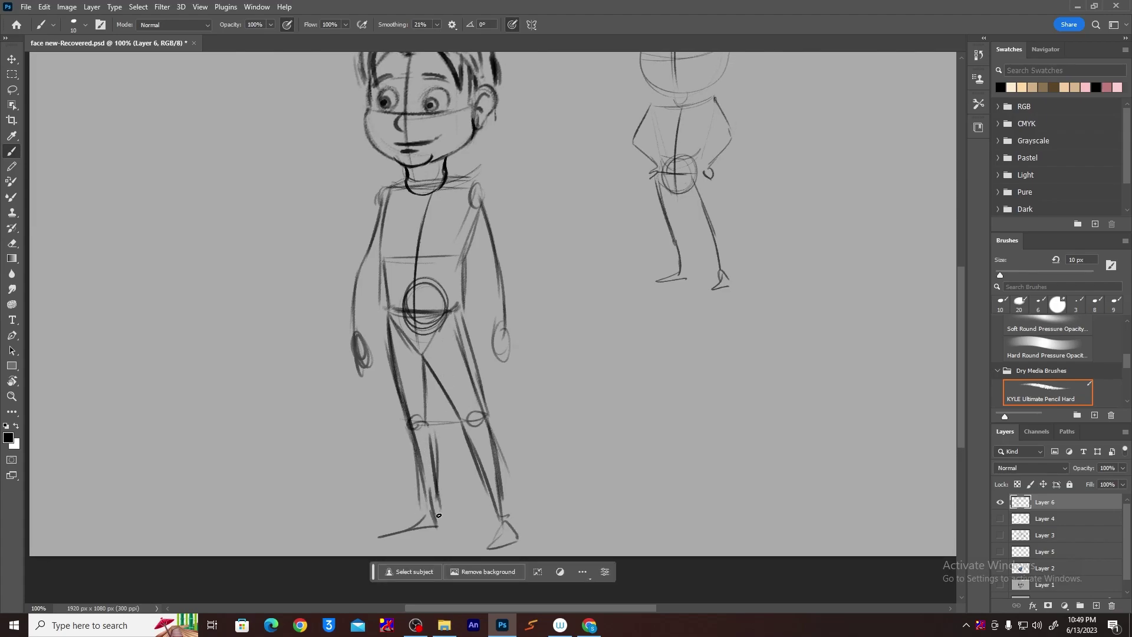
left_click_drag(505, 341, 490, 423)
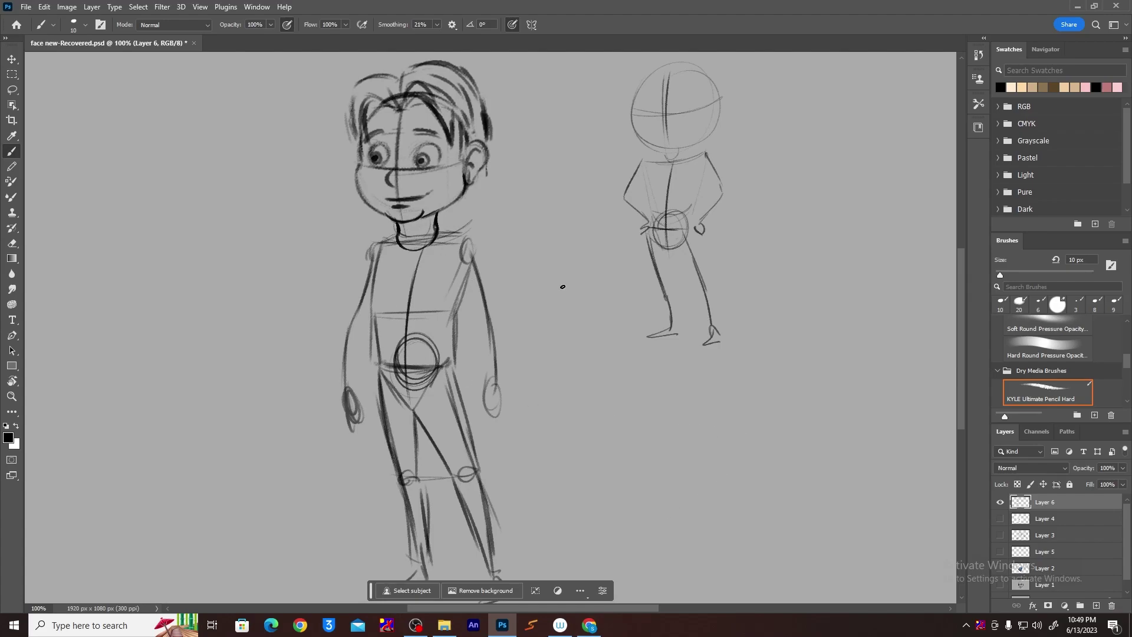
Fade the sketch layer, Layer 6, to 50% opacity and add a new layer above it for the clean line work.
left_click(1123, 468)
left_click_drag(1123, 481, 1095, 483)
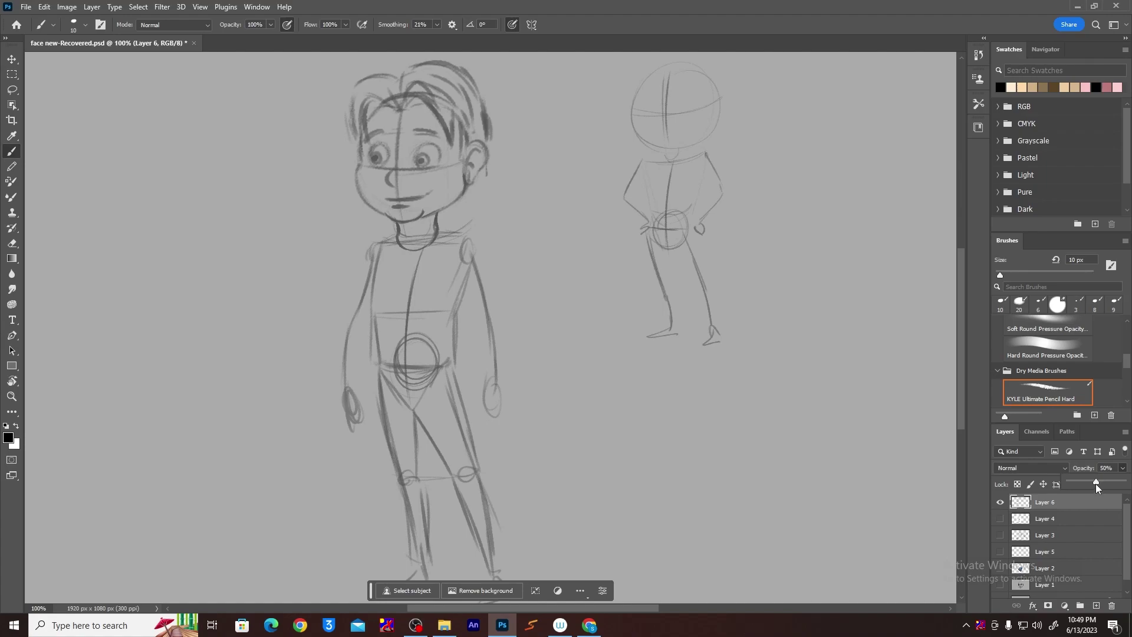
left_click(1096, 606)
Reduce the brush to 8 px and ink the face outline from the temple around the cheek and chin to the ear.
key("z")
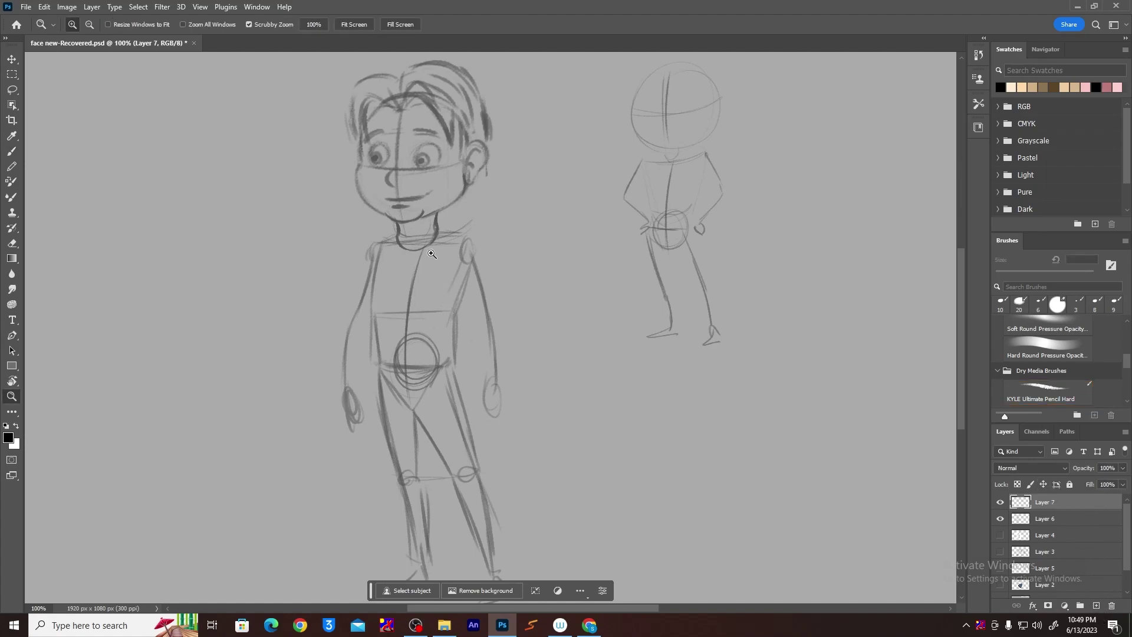
left_click(417, 241)
left_click_drag(392, 172, 393, 392)
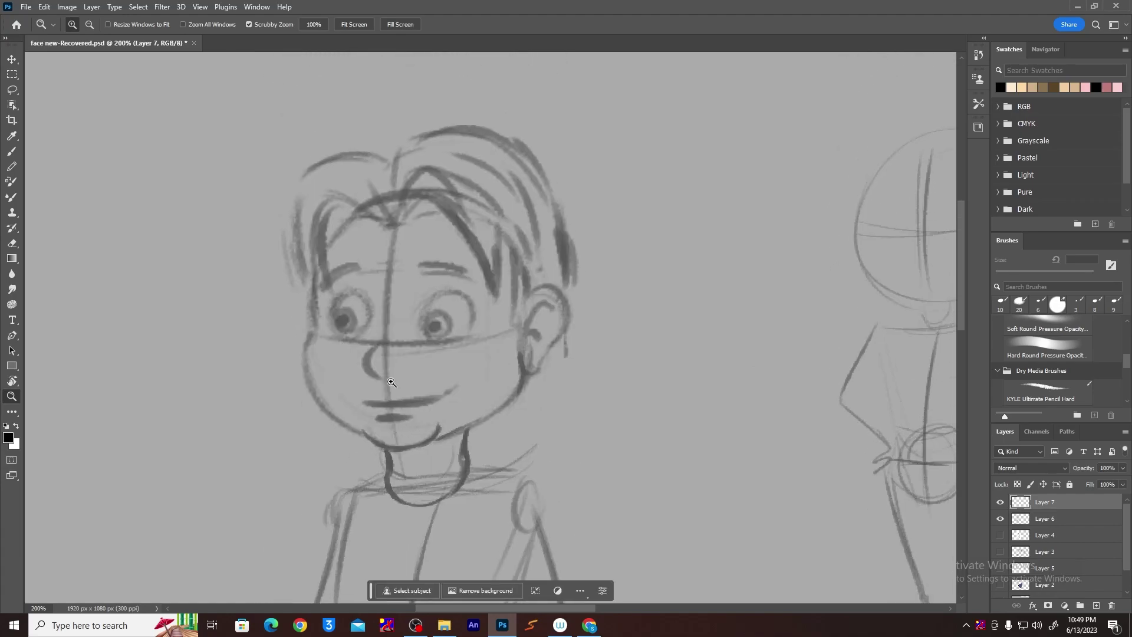
left_click(375, 357)
key("b")
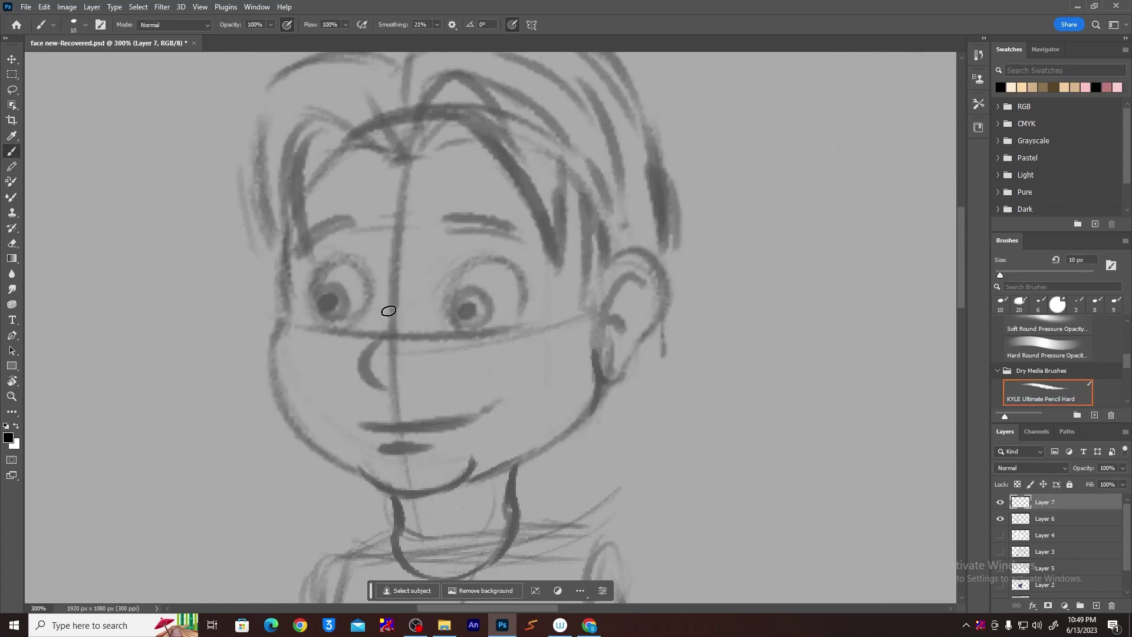
key("bracketleft")
key("bracketleft")
key("bracketleft")
mouse_move(279, 213)
left_mouse_down()
mouse_move(290, 306)
mouse_move(277, 345)
left_mouse_up()
mouse_move(290, 300)
left_mouse_down()
mouse_move(275, 369)
mouse_move(336, 455)
left_mouse_up()
mouse_move(285, 386)
left_mouse_down()
mouse_move(365, 464)
mouse_move(504, 456)
left_mouse_up()
key("ctrl+z")
mouse_move(356, 457)
left_mouse_down()
mouse_move(499, 465)
mouse_move(565, 412)
left_mouse_up()
mouse_move(493, 466)
left_mouse_down()
mouse_move(593, 330)
mouse_move(589, 296)
mouse_move(534, 439)
mouse_move(531, 418)
mouse_move(592, 319)
mouse_move(520, 449)
left_mouse_up()
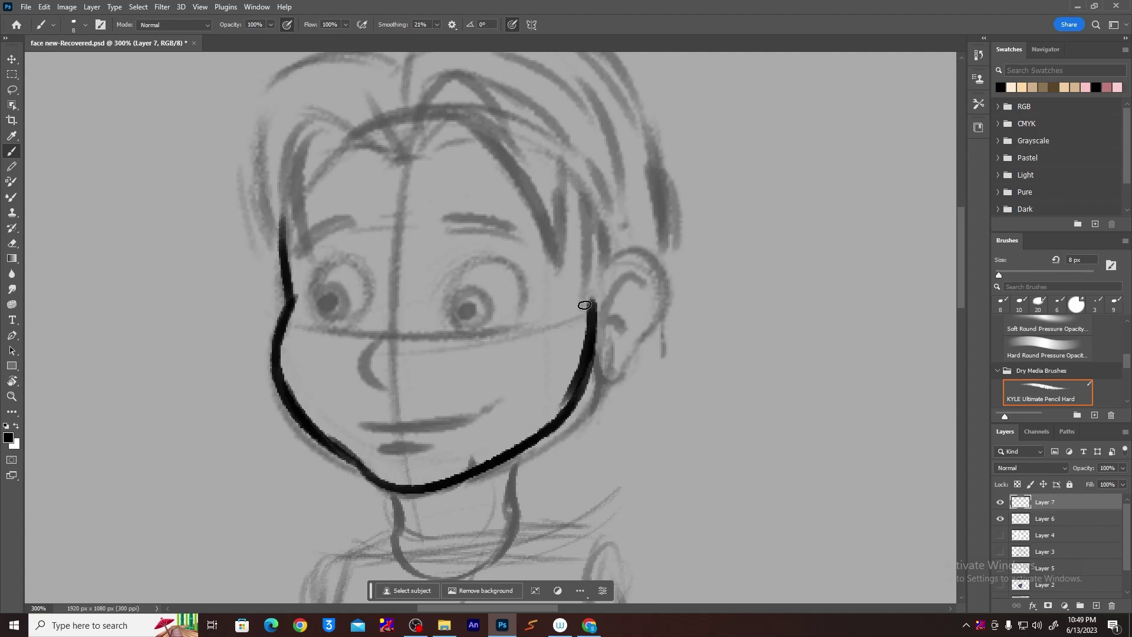
Ink the ear with its inner fold, the first fringe curve and the outer hair edge on the side away from the ear.
mouse_move(586, 303)
left_mouse_down()
mouse_move(602, 364)
mouse_move(615, 317)
mouse_move(604, 360)
mouse_move(617, 331)
left_mouse_up()
mouse_move(606, 330)
left_mouse_down()
mouse_move(628, 285)
mouse_move(649, 369)
left_mouse_up()
key("space")
mouse_move(405, 224)
left_mouse_down()
mouse_move(369, 194)
mouse_move(306, 282)
left_mouse_up()
left_click_drag(286, 160, 277, 300)
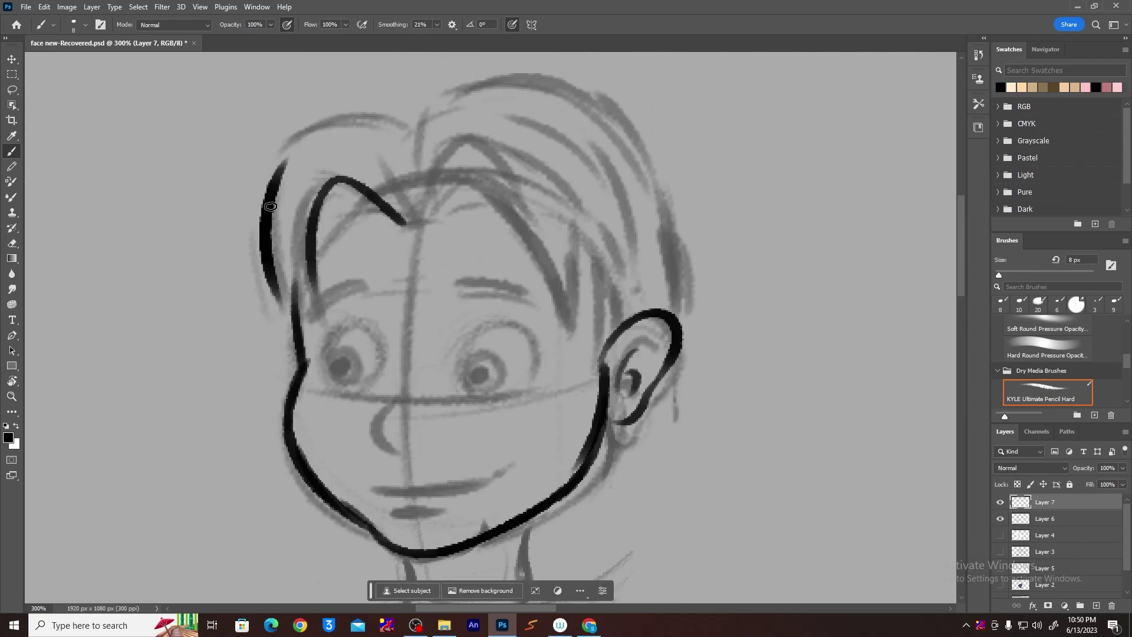
Set the brush smoothing to 13% and ink the parted fringe and the side strands down to the ear.
left_click(437, 26)
left_click_drag(434, 36, 429, 36)
mouse_move(273, 167)
left_mouse_down()
mouse_move(401, 140)
mouse_move(406, 203)
mouse_move(458, 119)
left_mouse_up()
mouse_move(429, 187)
left_mouse_down()
mouse_move(469, 169)
mouse_move(547, 312)
left_mouse_up()
mouse_move(484, 132)
left_mouse_down()
mouse_move(567, 277)
mouse_move(563, 325)
left_mouse_up()
left_click(578, 236)
left_click_drag(577, 239, 596, 356)
left_click_drag(587, 239, 616, 313)
left_click_drag(606, 210, 643, 312)
left_click_drag(663, 200, 680, 322)
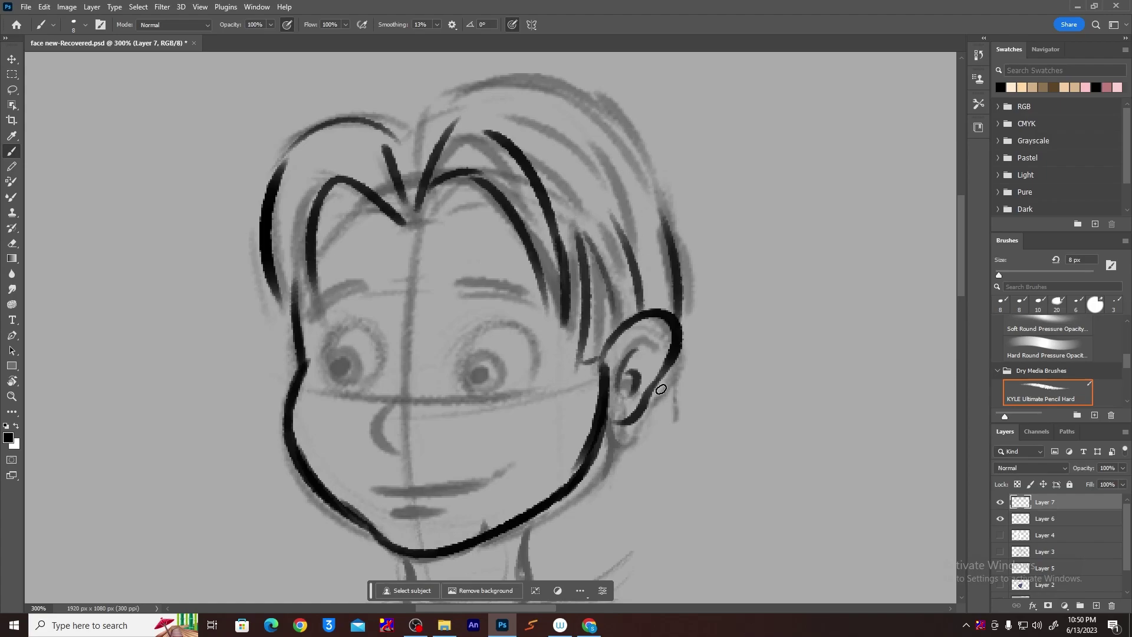
Ink the top and back contours of the hair and add strands beside the far temple.
scroll(637, 354, "up", 3)
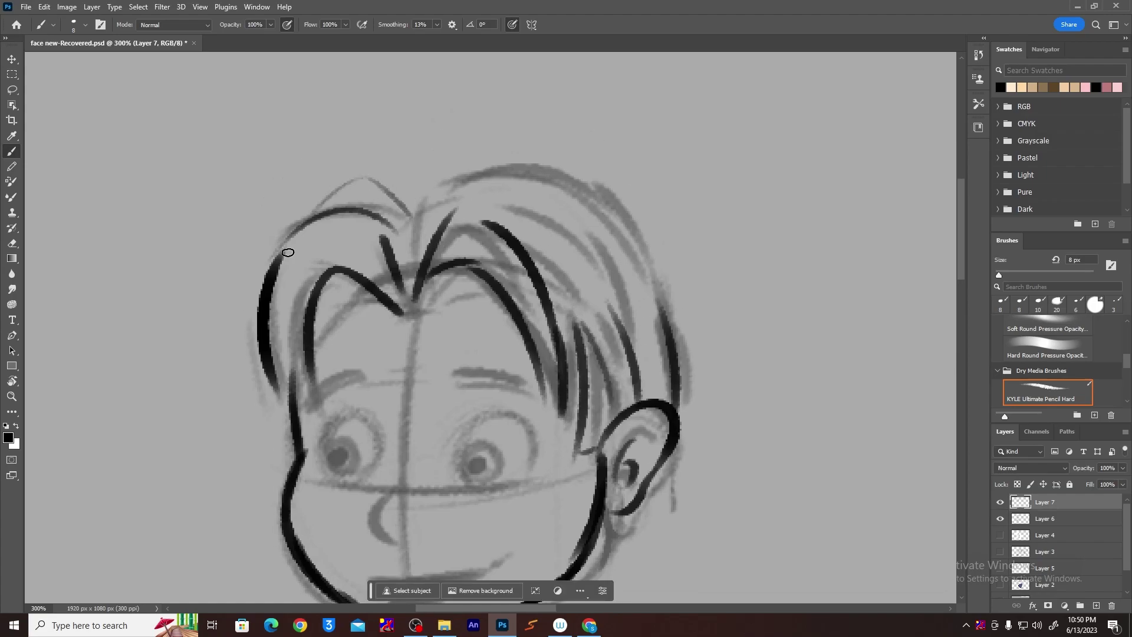
mouse_move(415, 259)
left_mouse_down()
mouse_move(445, 169)
mouse_move(483, 158)
mouse_move(551, 215)
left_mouse_up()
mouse_move(485, 152)
left_mouse_down()
mouse_move(593, 192)
mouse_move(642, 310)
left_mouse_up()
mouse_move(592, 179)
left_mouse_down()
mouse_move(672, 330)
mouse_move(687, 463)
left_mouse_up()
scroll(687, 308, "down", 2)
left_click_drag(305, 247, 299, 342)
left_click_drag(290, 241, 283, 335)
Ink both eyebrows as closed, slightly curved shapes over the sketch.
mouse_move(302, 335)
left_mouse_down()
mouse_move(350, 294)
mouse_move(359, 314)
mouse_move(304, 339)
left_mouse_up()
mouse_move(454, 290)
left_mouse_down()
mouse_move(540, 308)
mouse_move(458, 286)
mouse_move(455, 310)
left_mouse_up()
left_click_drag(457, 306, 529, 317)
left_click_drag(444, 334, 442, 291)
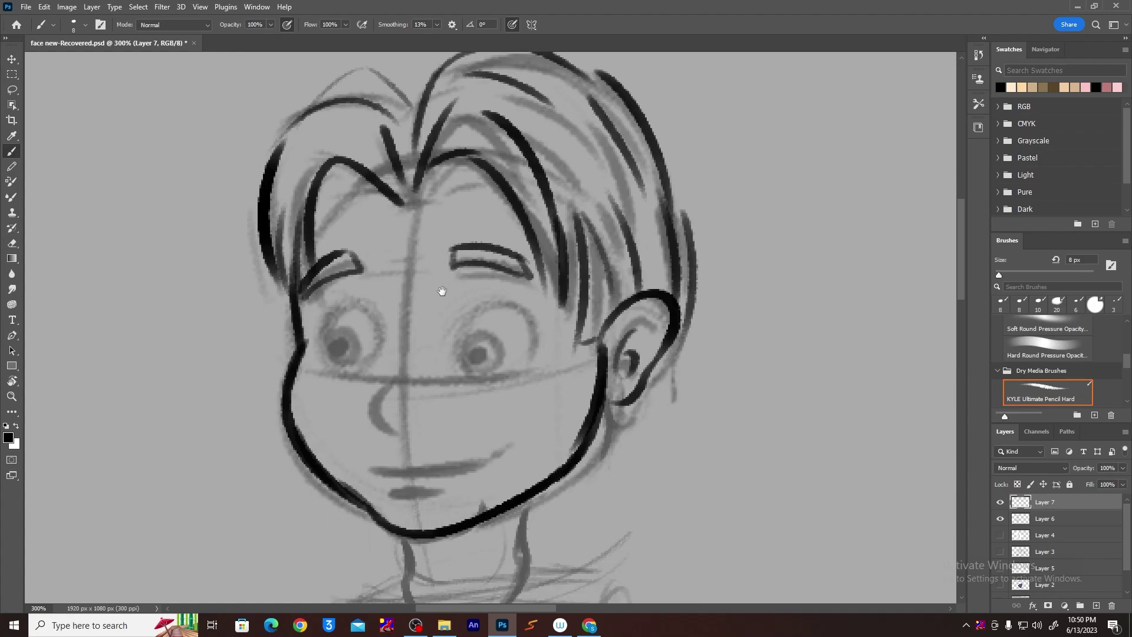
Ink the round outlines of both eyes and add a curved iris line inside each.
left_click_drag(319, 330, 379, 333)
left_click_drag(323, 306, 343, 368)
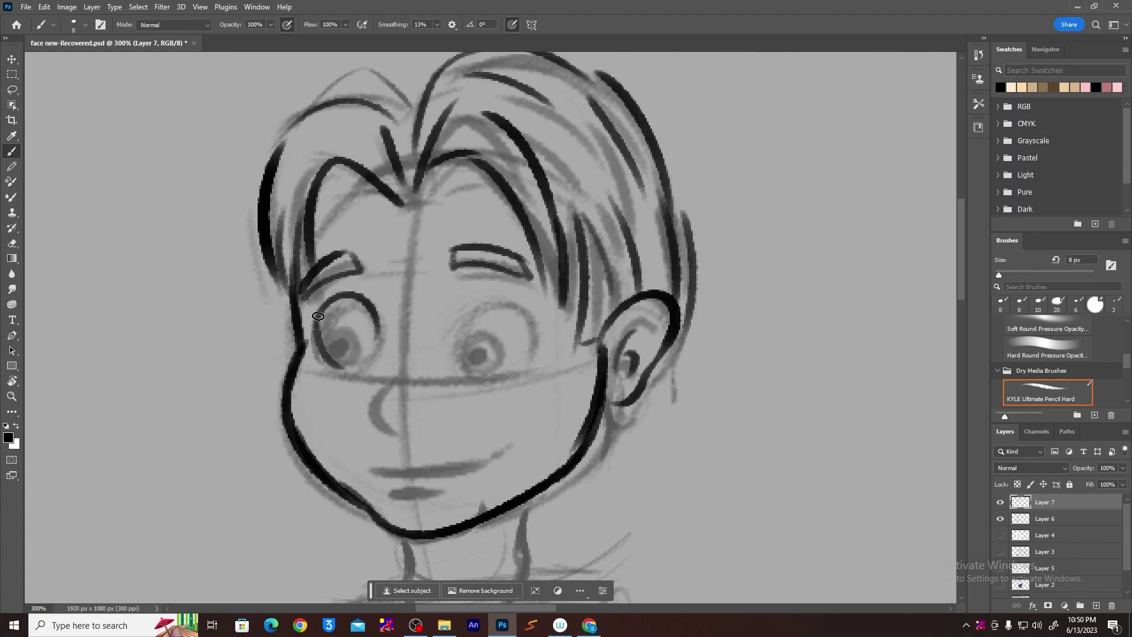
left_click_drag(464, 360, 522, 354)
left_click_drag(465, 311, 508, 359)
left_click_drag(517, 312, 511, 354)
left_click_drag(469, 313, 478, 359)
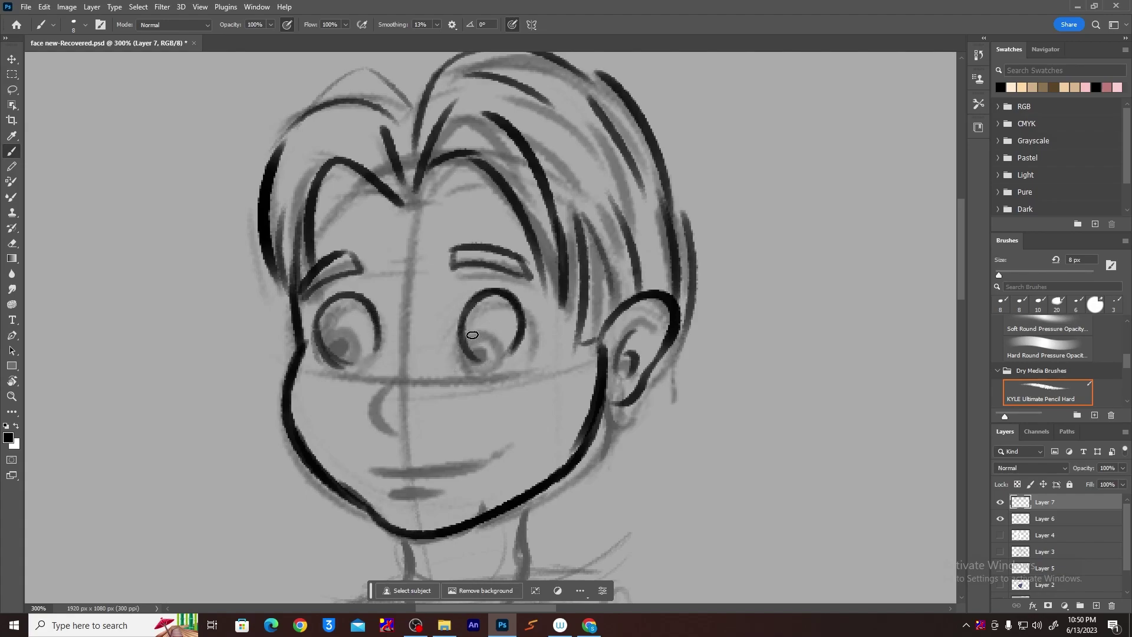
mouse_move(334, 340)
left_mouse_down()
mouse_move(336, 365)
mouse_move(364, 358)
mouse_move(328, 358)
mouse_move(328, 338)
mouse_move(328, 361)
mouse_move(366, 336)
mouse_move(378, 344)
mouse_move(351, 365)
left_mouse_up()
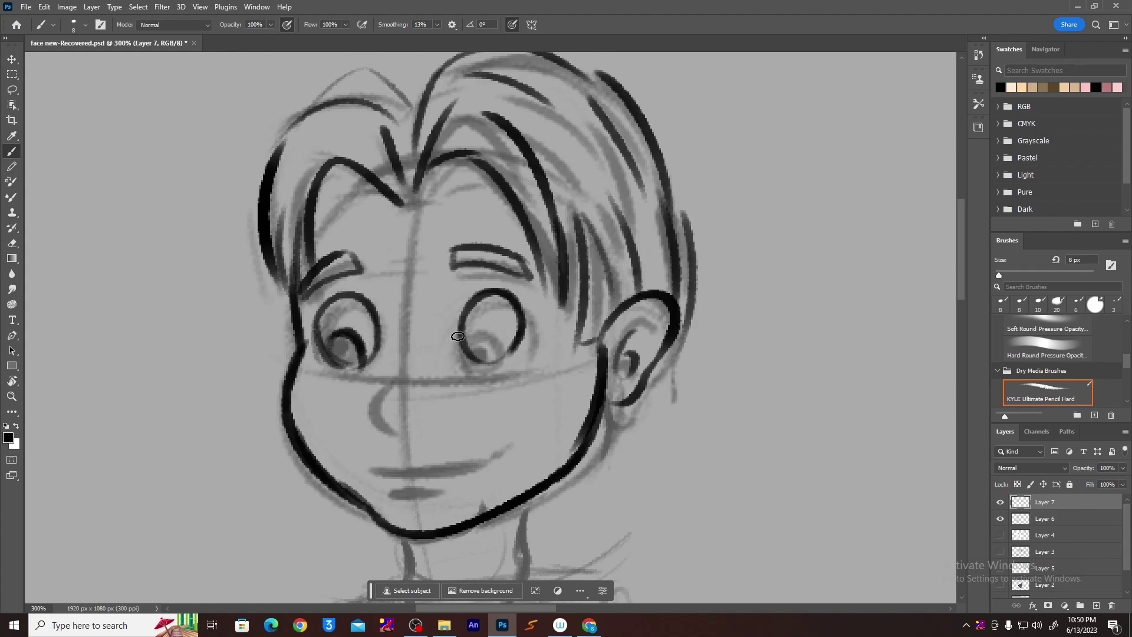
mouse_move(462, 321)
left_mouse_down()
mouse_move(480, 356)
mouse_move(496, 348)
left_mouse_up()
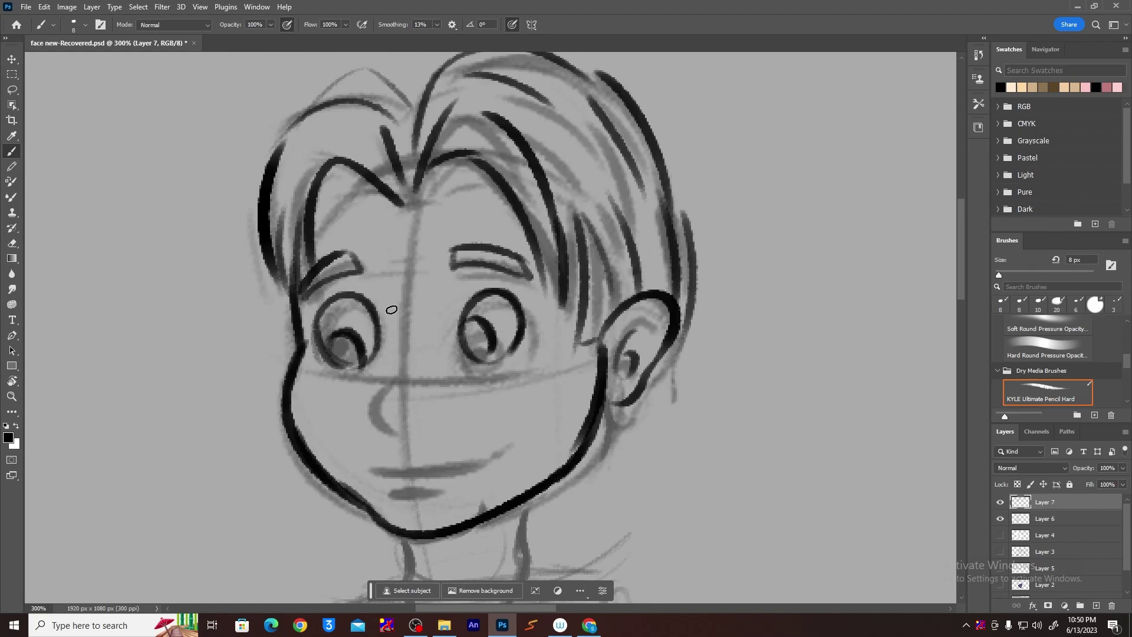
Ink the nose with its bridge line, rounded tip and nostril.
mouse_move(377, 276)
left_mouse_down()
mouse_move(403, 351)
mouse_move(383, 416)
left_mouse_up()
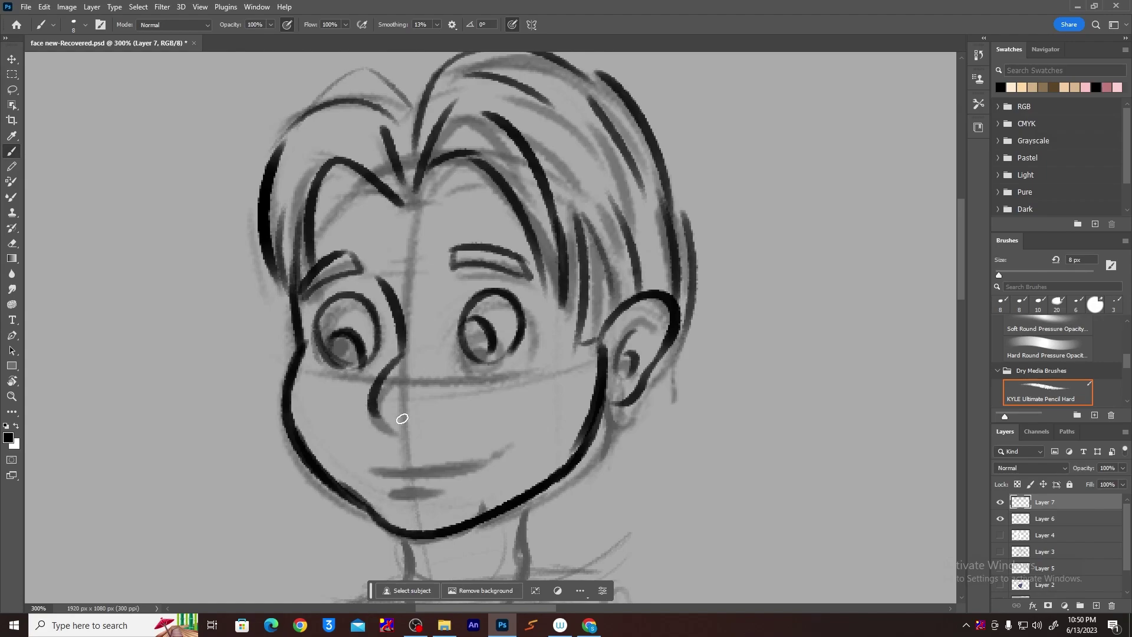
key("ctrl+z")
mouse_move(396, 359)
left_mouse_down()
mouse_move(402, 420)
mouse_move(440, 395)
left_mouse_up()
left_click_drag(441, 450, 452, 422)
Ink the smiling mouth line and a short lower-lip line beneath it.
left_click_drag(377, 432, 546, 390)
key("ctrl+z")
left_click_drag(373, 424, 521, 399)
left_click_drag(445, 444, 451, 445)
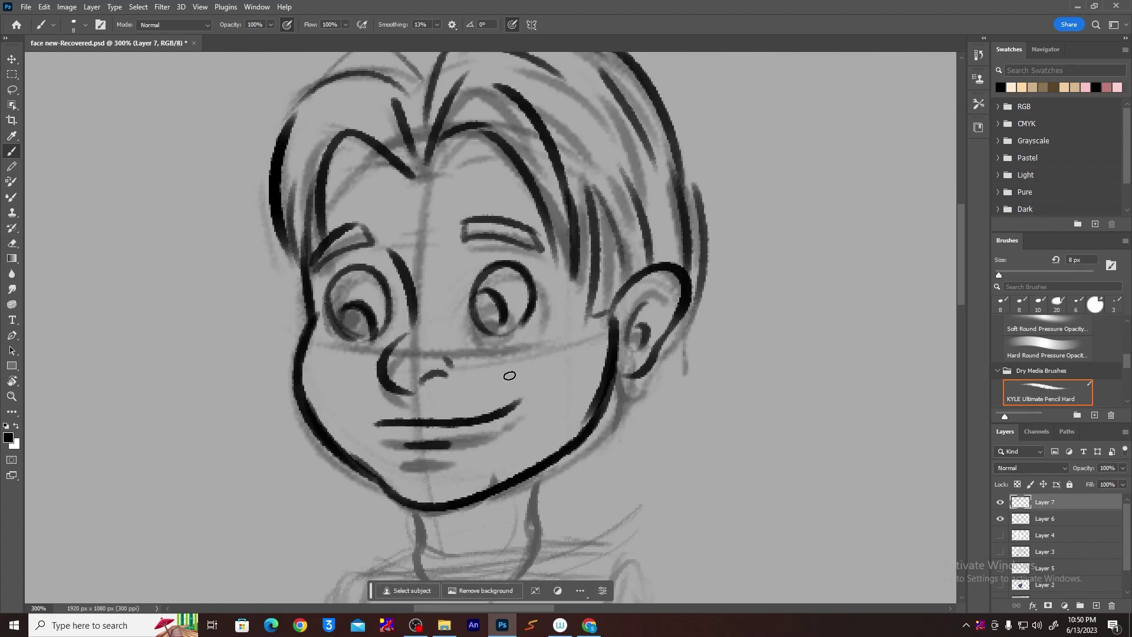
Fade the sketch on Layer 6 further to 25% opacity and return to Layer 7 for inking.
left_click(1064, 524)
left_click(1123, 468)
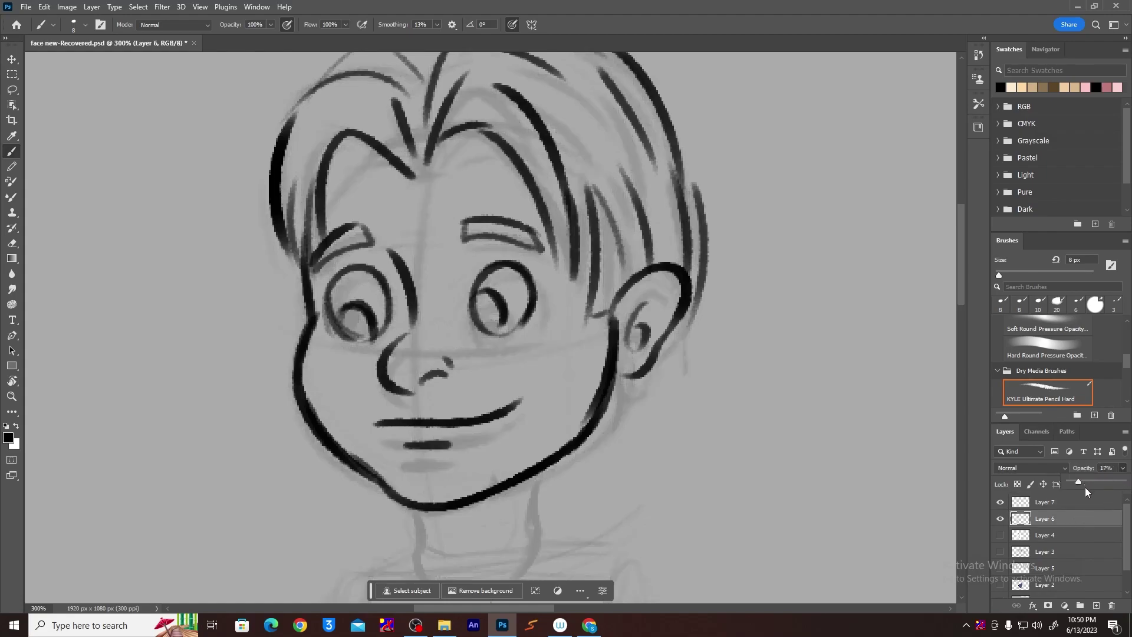
left_click_drag(1083, 480, 1084, 482)
mouse_move(613, 418)
left_mouse_down()
mouse_move(532, 348)
mouse_move(510, 299)
mouse_move(505, 377)
left_mouse_up()
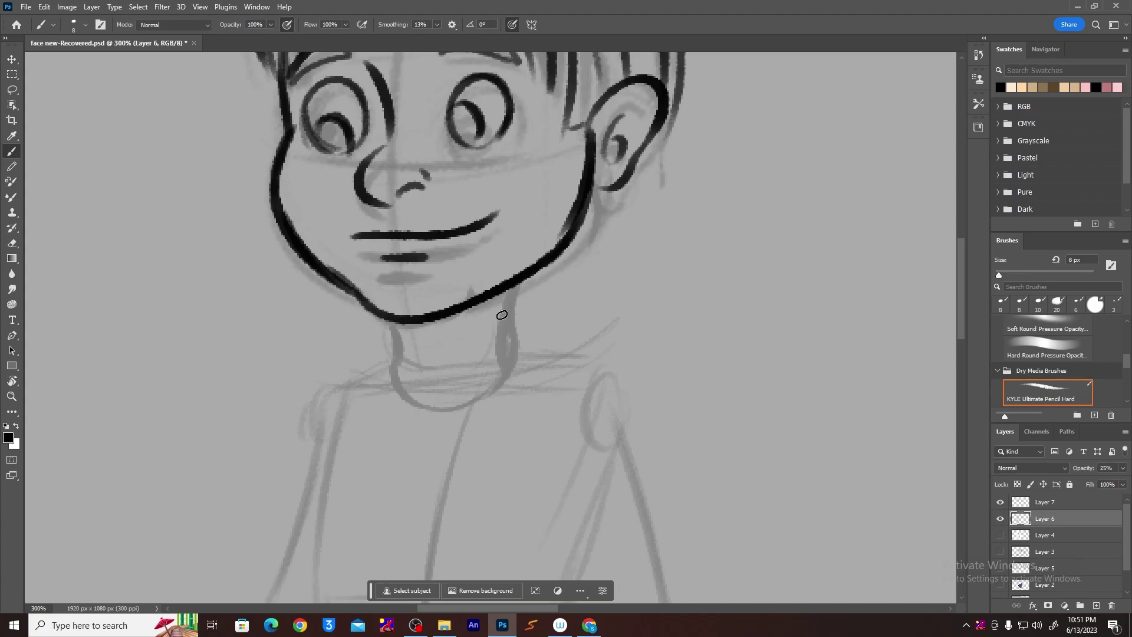
left_click(1053, 505)
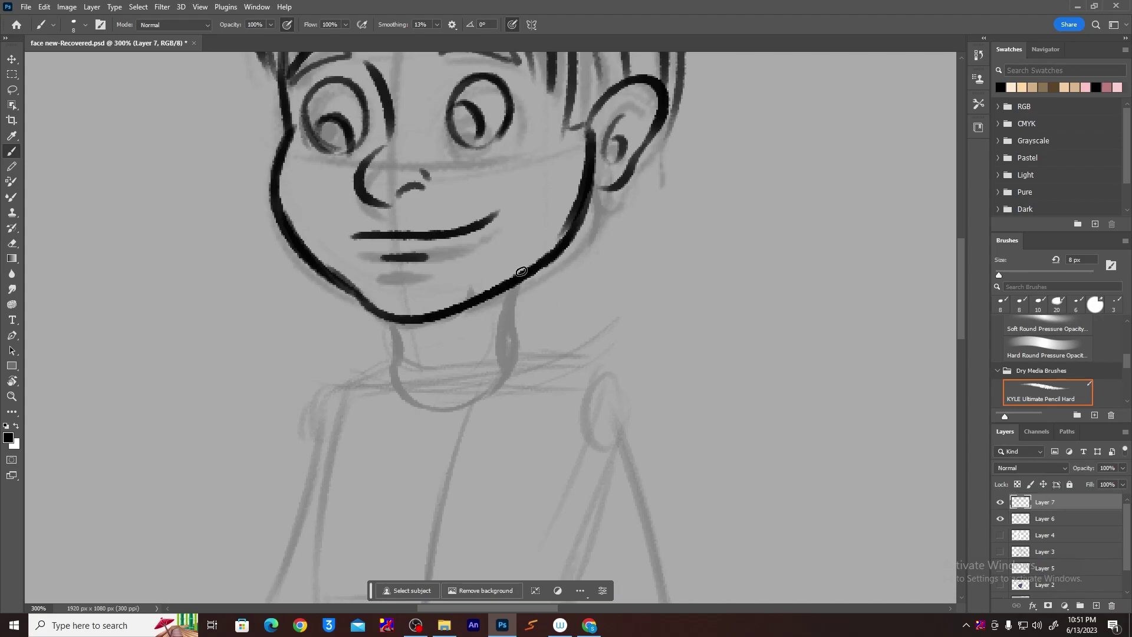
Ink both sides of the neck, reduce the brush to 6 px and add the small curved collar ends beside it.
left_click_drag(516, 278, 506, 371)
left_click_drag(394, 318, 409, 369)
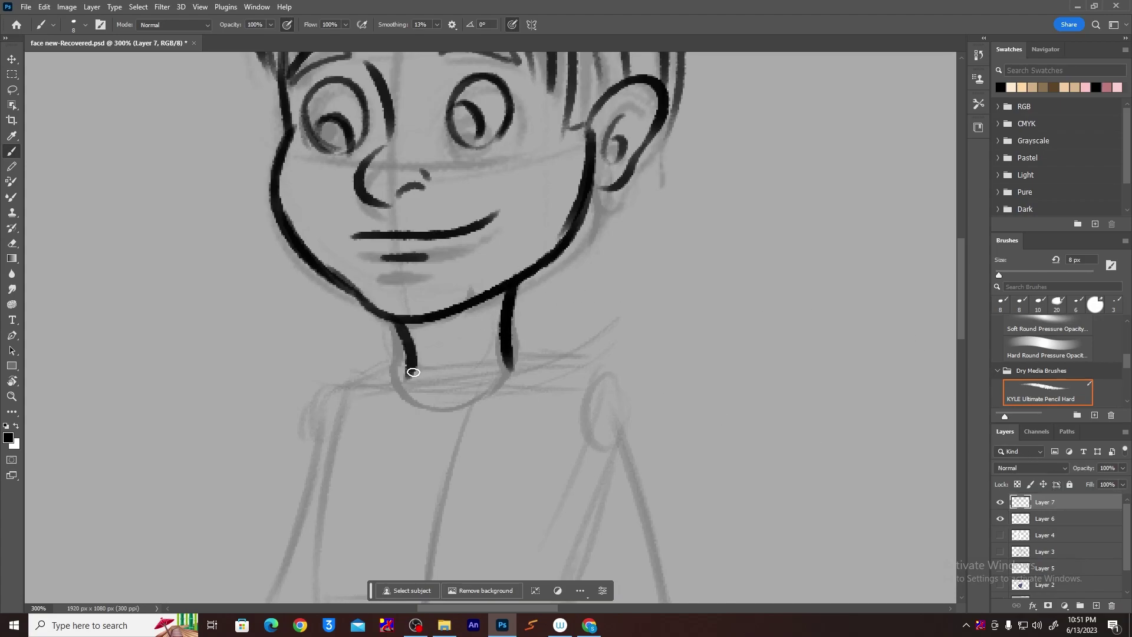
key("bracketleft")
left_click_drag(408, 349, 402, 393)
key("bracketleft")
key("ctrl+z")
left_click_drag(406, 349, 386, 370)
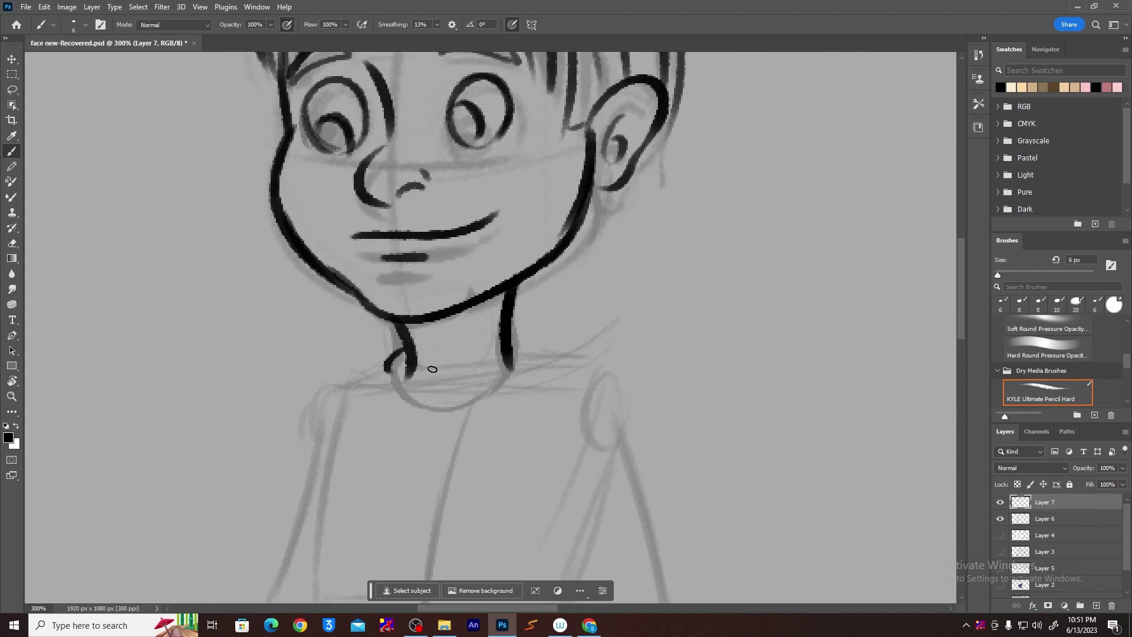
left_click_drag(508, 333, 527, 352)
Ink both shoulder lines from the collar ends outward and round them down over the upper arms.
left_click_drag(528, 351, 607, 375)
left_click_drag(530, 353, 619, 377)
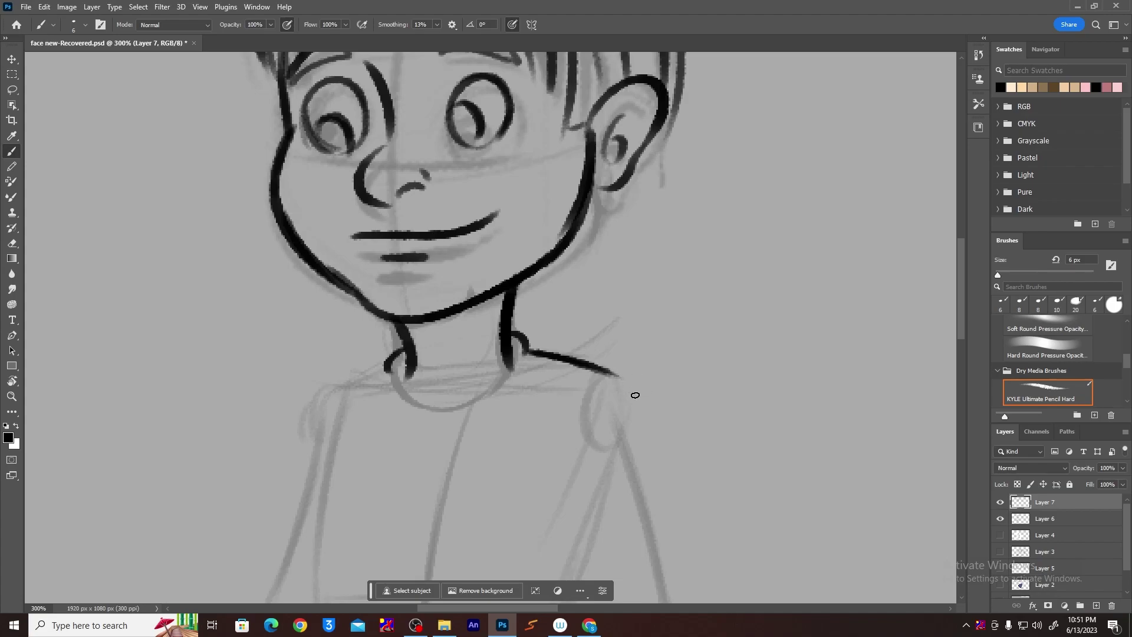
mouse_move(388, 366)
left_mouse_down()
mouse_move(319, 399)
mouse_move(317, 430)
left_mouse_up()
key("ctrl+z")
left_click_drag(606, 372, 638, 419)
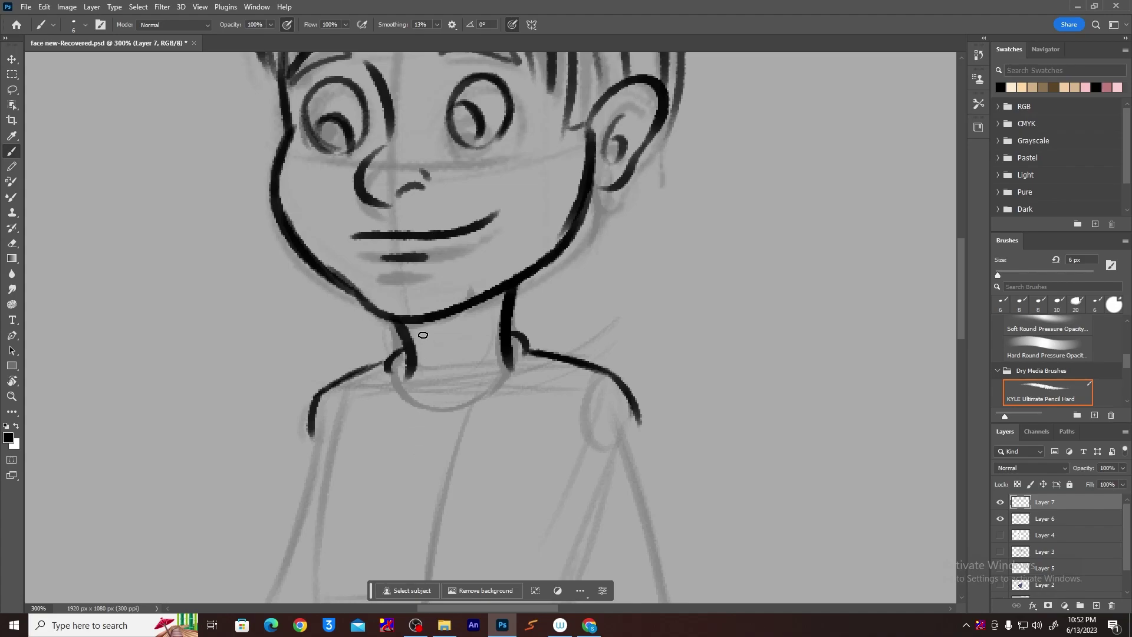
left_click_drag(439, 421, 371, 191)
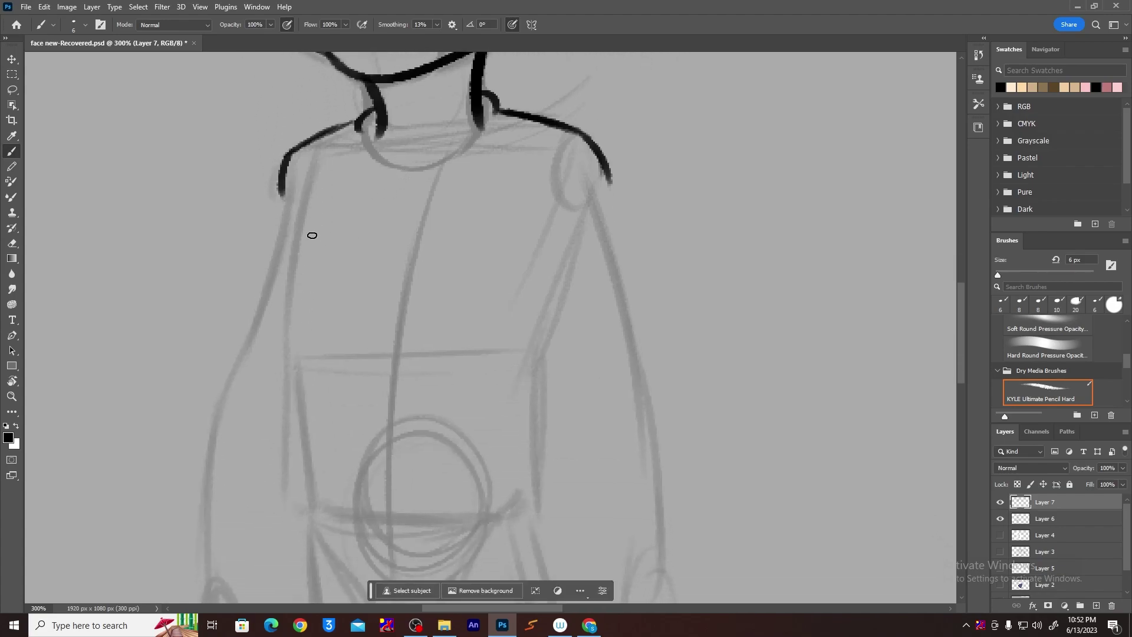
left_click_drag(305, 190, 291, 253)
key("ctrl+z")
left_click_drag(300, 183, 286, 353)
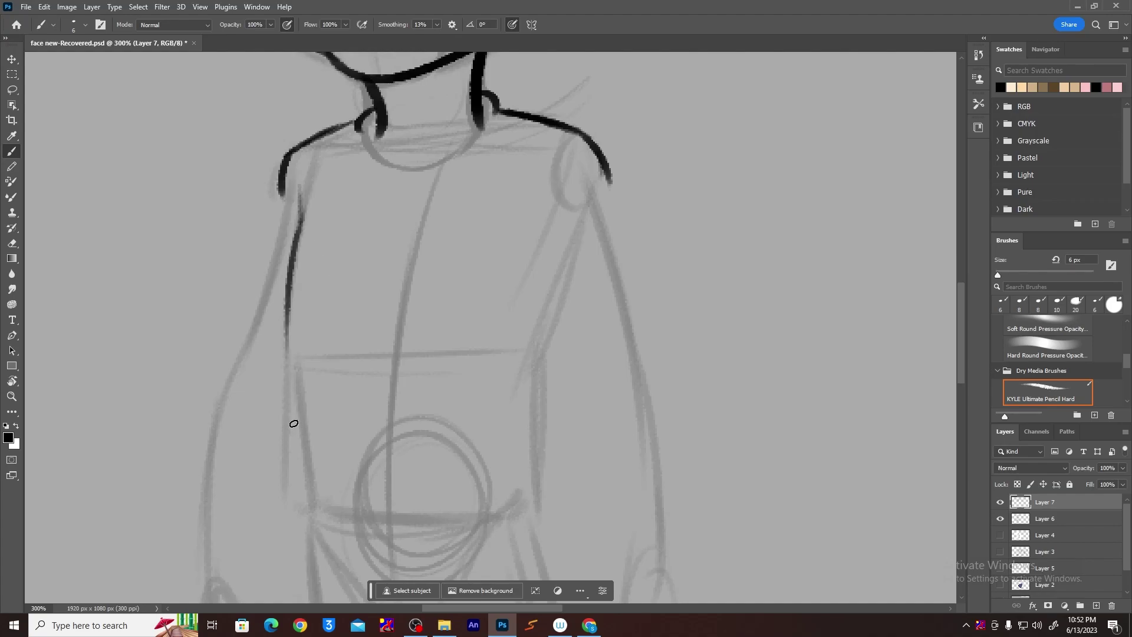
key("ctrl+z")
key("ctrl+shift+z")
left_click_drag(304, 234, 289, 375)
left_click_drag(290, 304, 286, 396)
key("ctrl+z")
left_click_drag(301, 250, 281, 358)
key("ctrl+z")
mouse_move(305, 239)
left_mouse_down()
mouse_move(287, 377)
mouse_move(296, 531)
left_mouse_up()
key("ctrl+z")
key("ctrl+z")
key("ctrl+z")
key("ctrl+z")
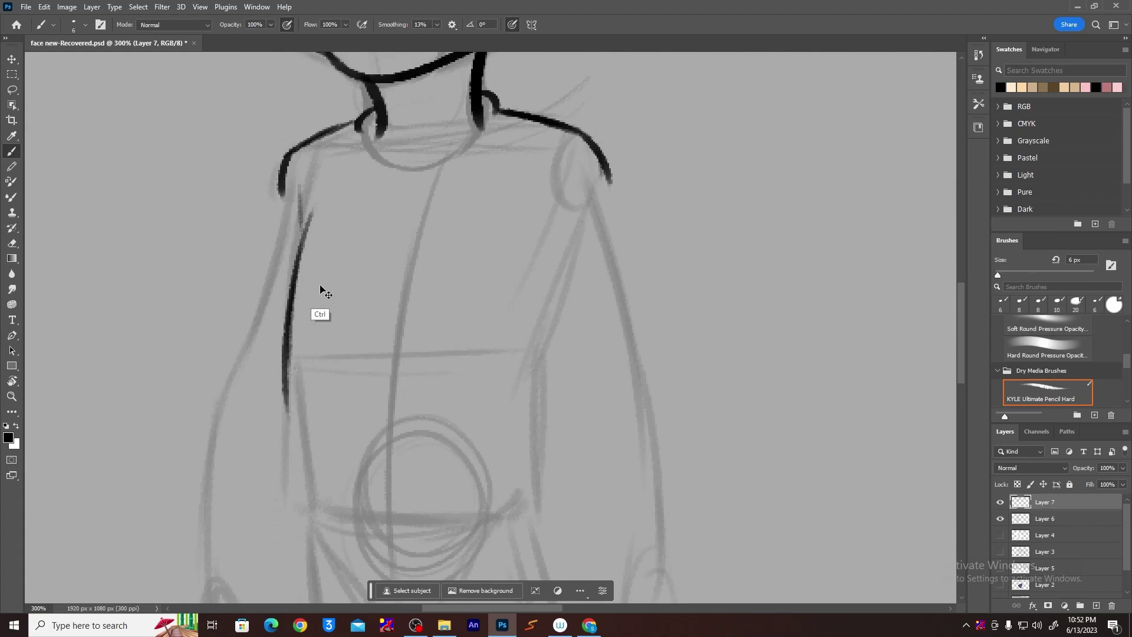
Ink the shirt's side line on the image's left down to the hip and draw the curved hem below the pelvis circle.
left_click_drag(306, 213, 312, 479)
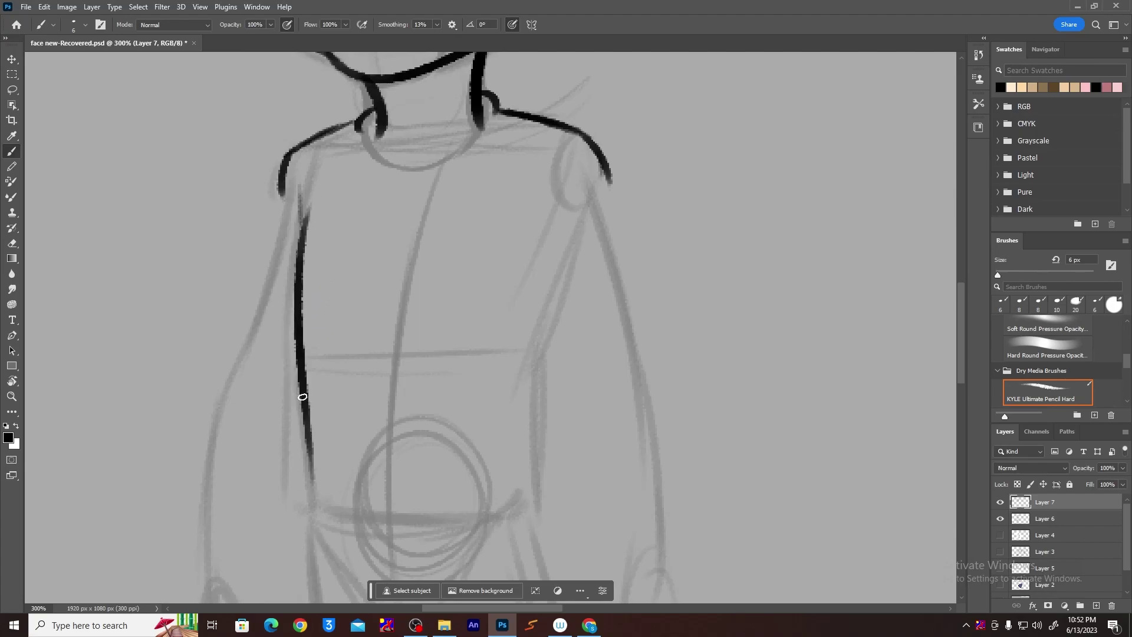
left_click_drag(305, 404, 313, 504)
mouse_move(327, 448)
left_mouse_down()
mouse_move(333, 281)
mouse_move(290, 386)
left_mouse_up()
key("ctrl+z")
left_click_drag(308, 272, 289, 386)
key("ctrl+z")
mouse_move(306, 235)
left_mouse_down()
mouse_move(294, 373)
mouse_move(507, 412)
left_mouse_up()
left_click_drag(515, 302, 506, 480)
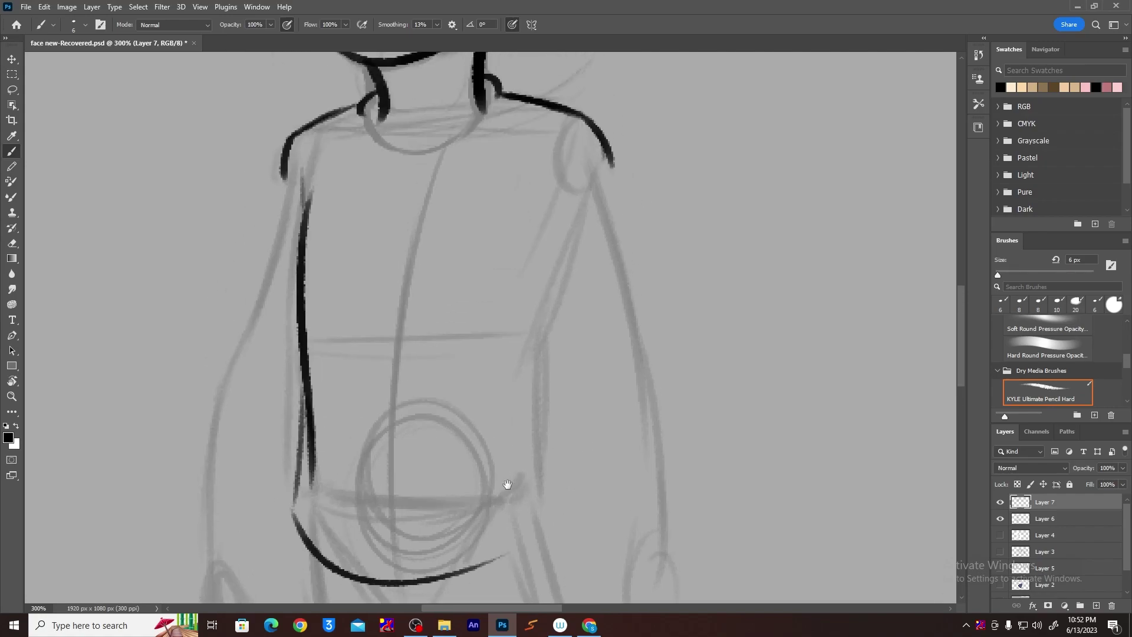
Curve the left shoulder line into the armpit and ink the armhole on the opposite side of the torso.
left_click_drag(286, 185, 302, 229)
left_click_drag(286, 177, 307, 234)
left_click_drag(565, 325, 541, 293)
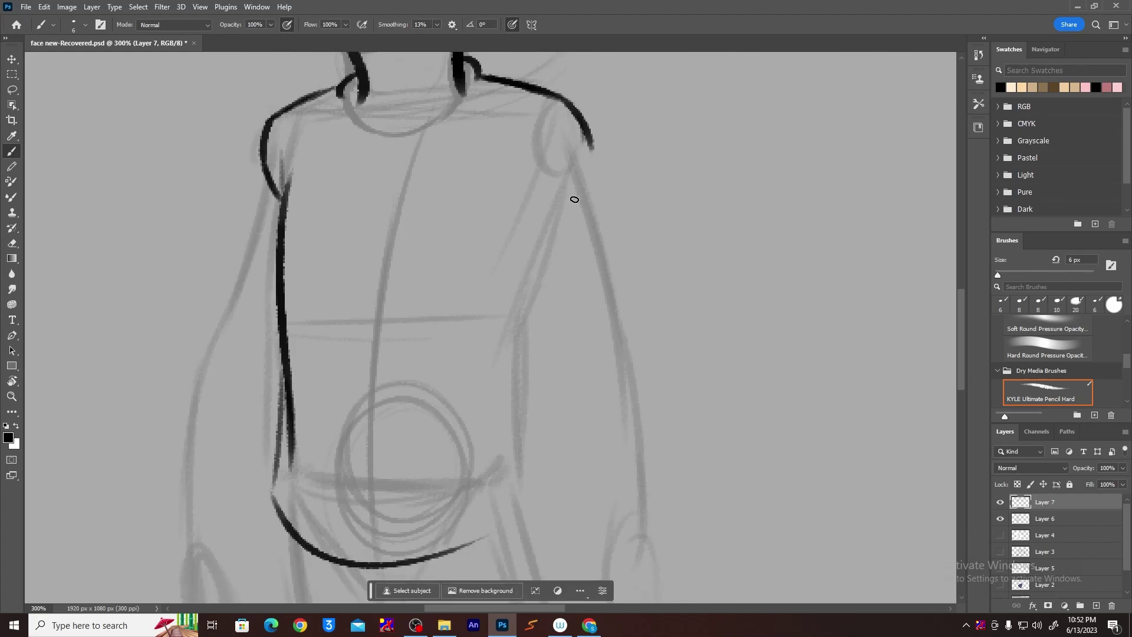
mouse_move(558, 104)
left_mouse_down()
mouse_move(544, 273)
mouse_move(523, 321)
left_mouse_up()
Ink the shirt's opposite side line from the waist to the hip and join it to the curved hem.
scroll(548, 248, "down", 1)
scroll(530, 292, "down", 2)
left_click_drag(536, 246, 533, 411)
mouse_move(528, 315)
left_mouse_down()
mouse_move(532, 406)
mouse_move(480, 467)
left_mouse_up()
left_click_drag(514, 366, 472, 425)
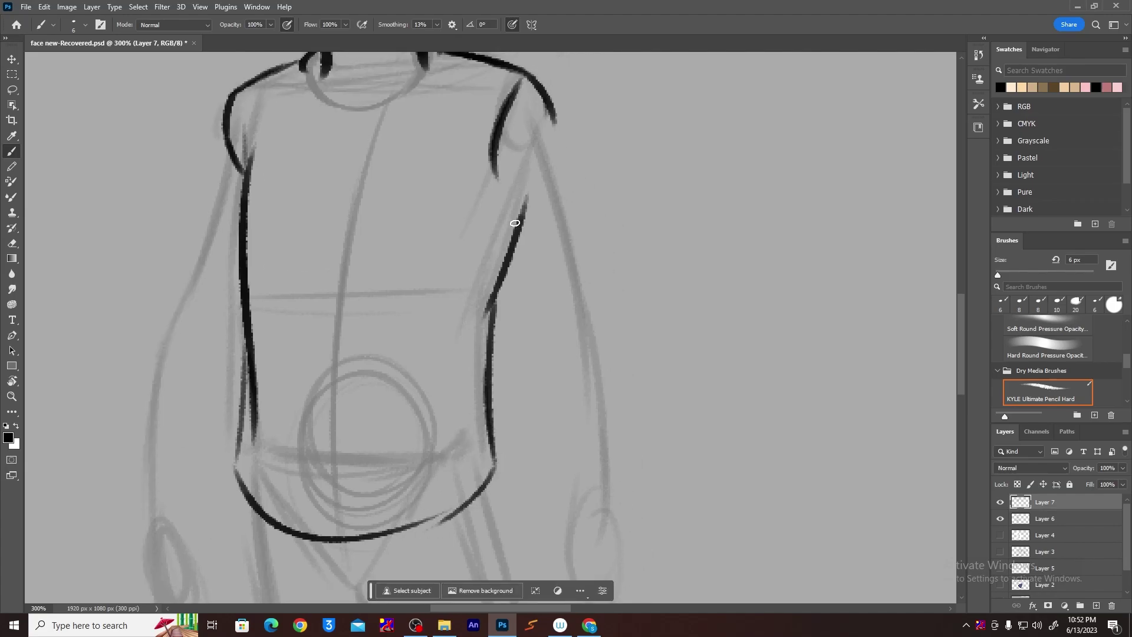
Ink the sleeve on the image's right with its inner edge, its outer edge and a curved opening.
left_click_drag(497, 175, 535, 280)
left_click_drag(550, 101, 581, 220)
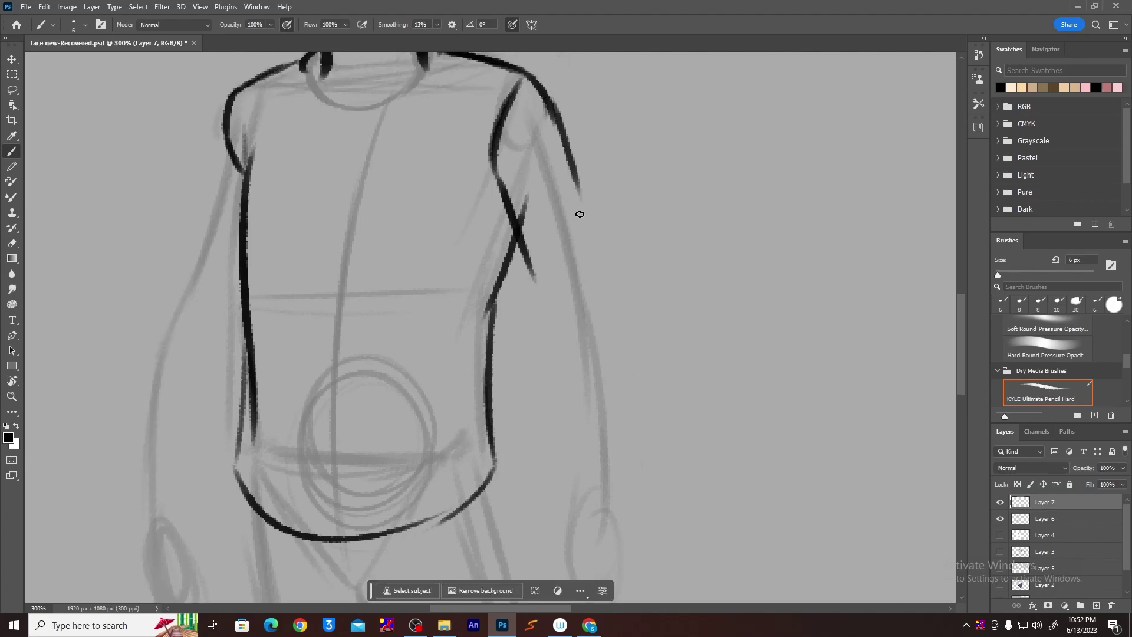
key("ctrl+z")
left_click_drag(508, 94, 495, 175)
mouse_move(504, 120)
left_mouse_down()
mouse_move(504, 190)
mouse_move(536, 139)
mouse_move(578, 188)
mouse_move(598, 250)
mouse_move(534, 265)
mouse_move(637, 245)
left_mouse_up()
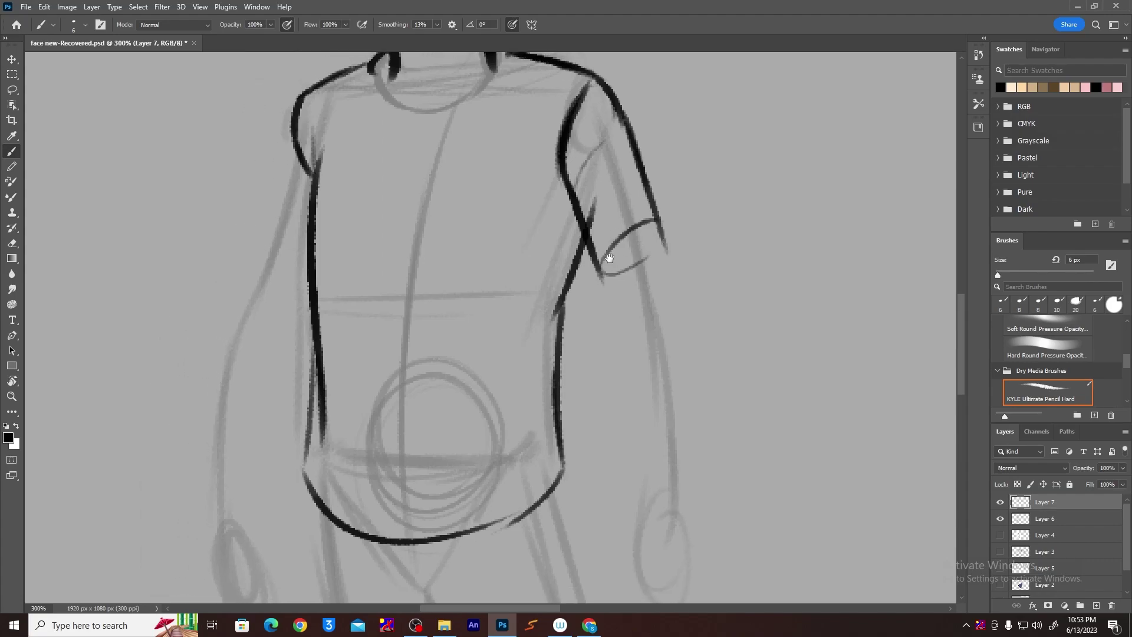
Ink the outer edge of the sleeve on the image's left and close it with a curved hem.
mouse_move(301, 99)
left_mouse_down()
mouse_move(245, 263)
mouse_move(298, 275)
left_mouse_up()
left_click_drag(255, 223, 241, 264)
left_click_drag(405, 294, 392, 310)
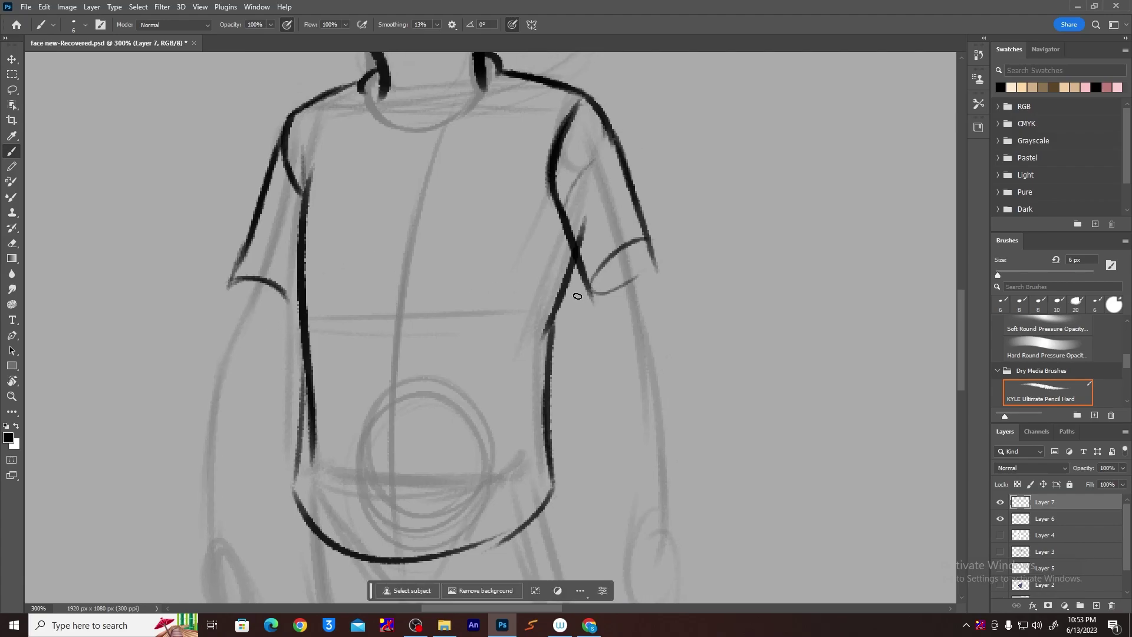
Add a second curved line along each sleeve hem to form the cuffs.
left_click_drag(647, 265, 598, 296)
left_click_drag(651, 264, 590, 297)
mouse_move(229, 293)
left_mouse_down()
mouse_move(296, 311)
mouse_move(328, 463)
left_mouse_up()
key("ctrl+z")
key("ctrl+z")
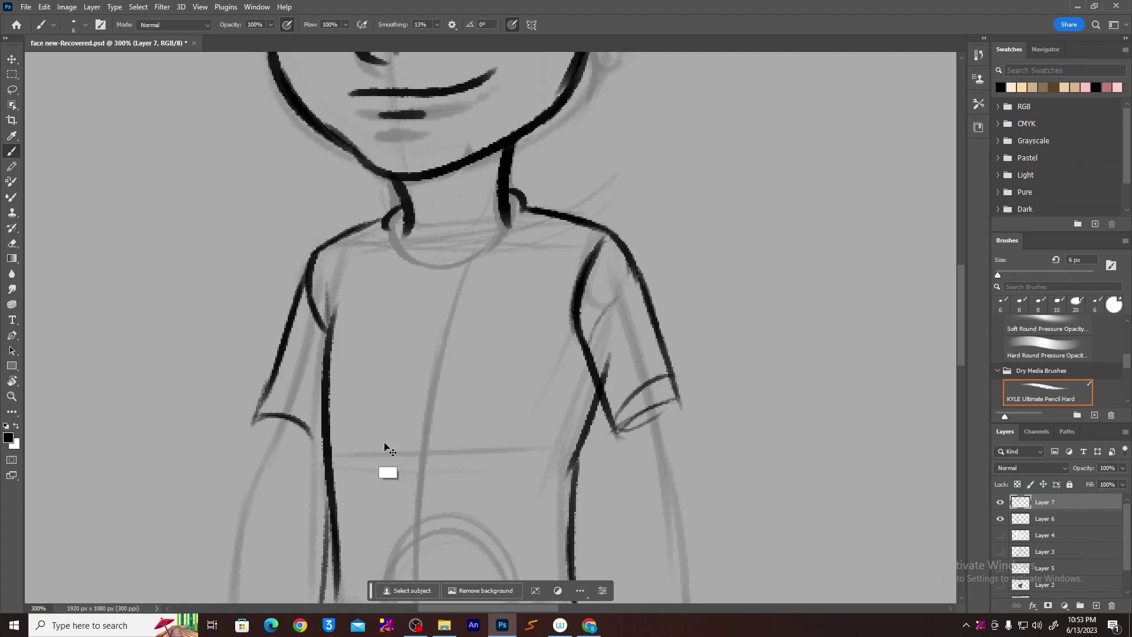
mouse_move(265, 390)
left_mouse_down()
mouse_move(322, 408)
mouse_move(274, 404)
mouse_move(286, 265)
left_mouse_up()
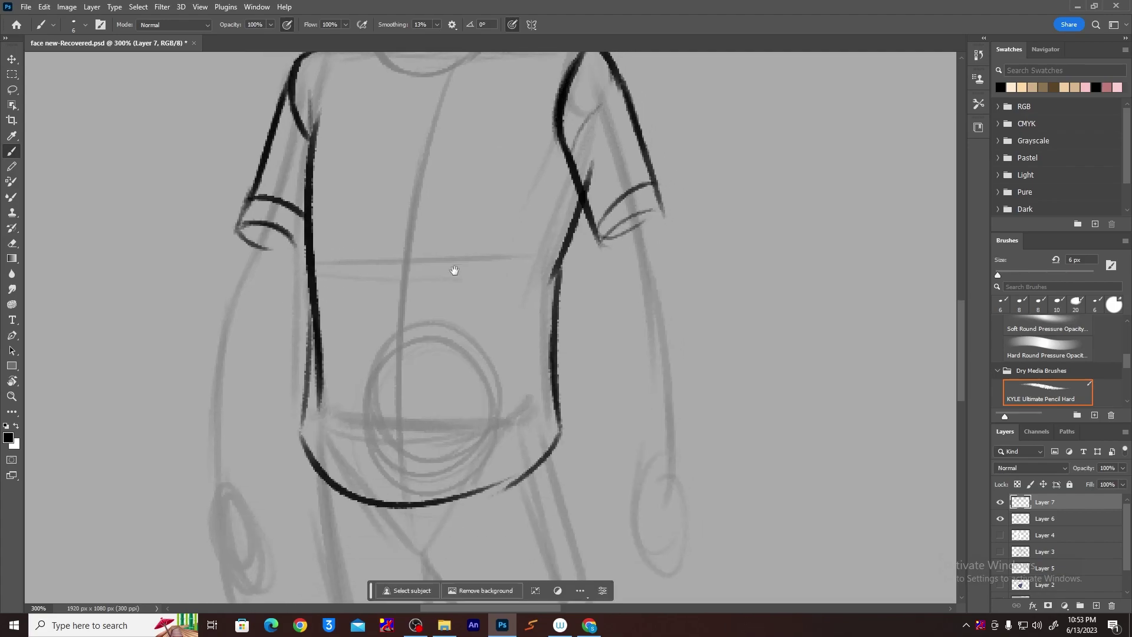
Ink short arm edges below the cuff on the image's right and a rounded elbow outline below the opposite cuff.
mouse_move(599, 243)
left_mouse_down()
mouse_move(663, 210)
mouse_move(613, 234)
mouse_move(635, 276)
left_mouse_up()
left_click_drag(661, 212, 672, 257)
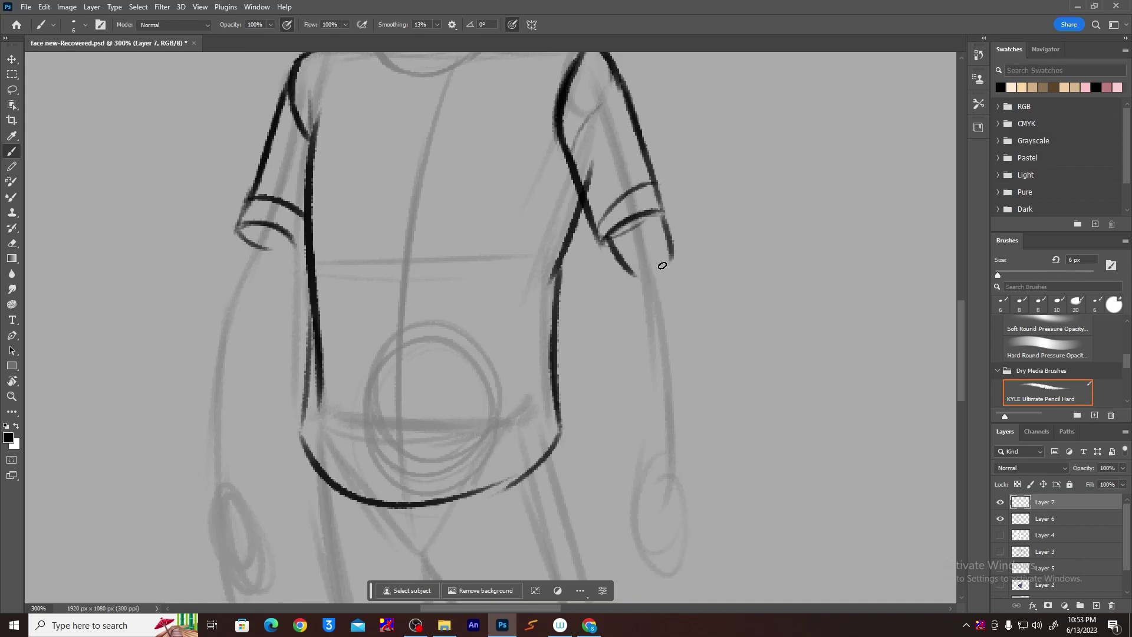
left_click_drag(616, 205, 655, 191)
left_click_drag(236, 230, 268, 297)
mouse_move(292, 254)
left_mouse_down()
mouse_move(265, 298)
mouse_move(282, 433)
mouse_move(260, 293)
mouse_move(283, 454)
left_mouse_up()
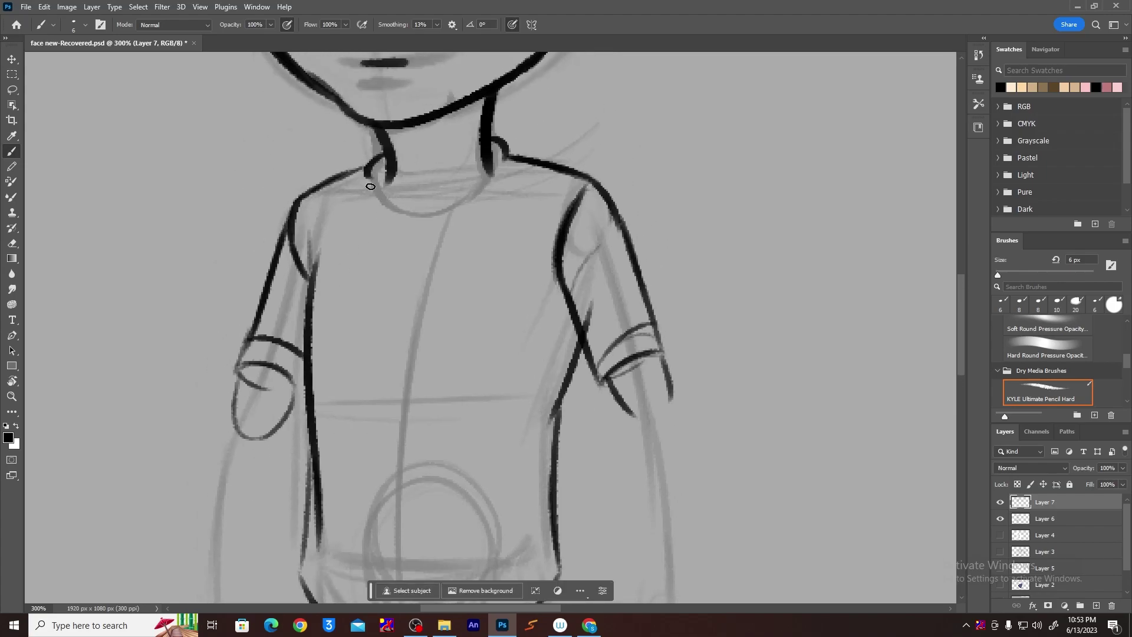
Ink a deep U-shaped neckline hanging from both collar ends onto the chest.
mouse_move(376, 171)
left_mouse_down()
mouse_move(409, 233)
mouse_move(464, 207)
left_mouse_up()
key("ctrl+z")
left_click_drag(375, 173, 457, 245)
mouse_move(493, 163)
left_mouse_down()
mouse_move(485, 216)
mouse_move(451, 241)
left_mouse_up()
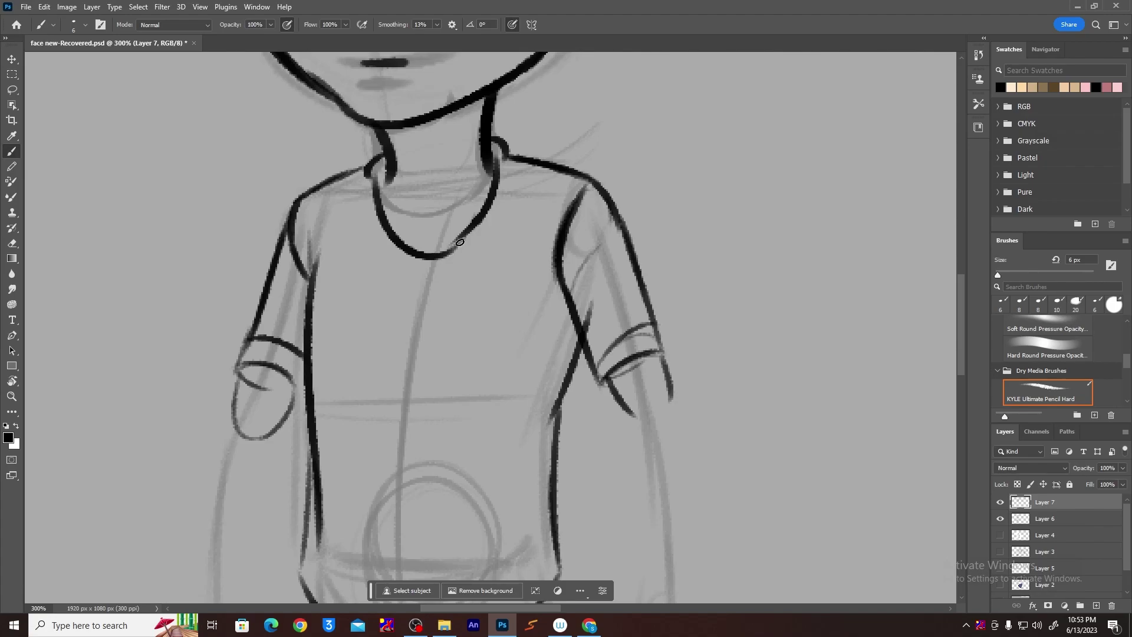
Draw three curved fabric folds across the shirt's belly area.
scroll(442, 230, "down", 3)
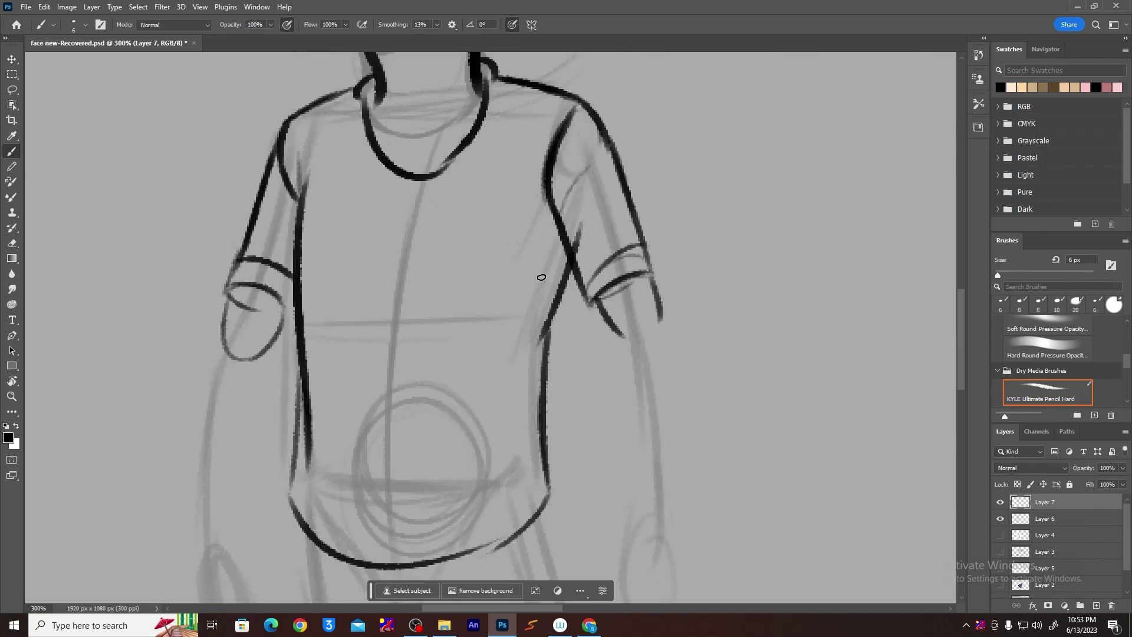
left_click_drag(547, 258, 443, 354)
left_click_drag(319, 293, 408, 416)
left_click_drag(509, 366, 461, 450)
mouse_move(448, 367)
left_mouse_down()
mouse_move(415, 245)
mouse_move(407, 143)
left_mouse_up()
mouse_move(418, 265)
left_mouse_down()
mouse_move(435, 512)
mouse_move(460, 554)
mouse_move(475, 162)
left_mouse_up()
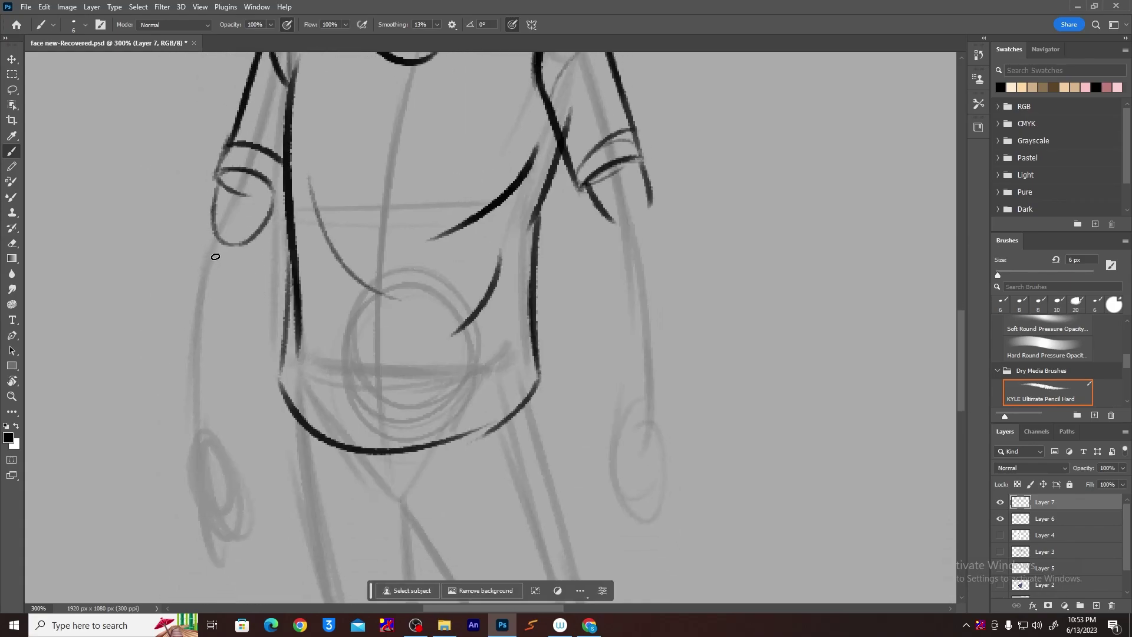
Ink and thicken the outer forearm line on the image's left from the elbow down toward the wrist.
mouse_move(214, 229)
left_mouse_down()
mouse_move(260, 241)
mouse_move(193, 324)
left_mouse_up()
key("ctrl+z")
left_click_drag(212, 233, 195, 423)
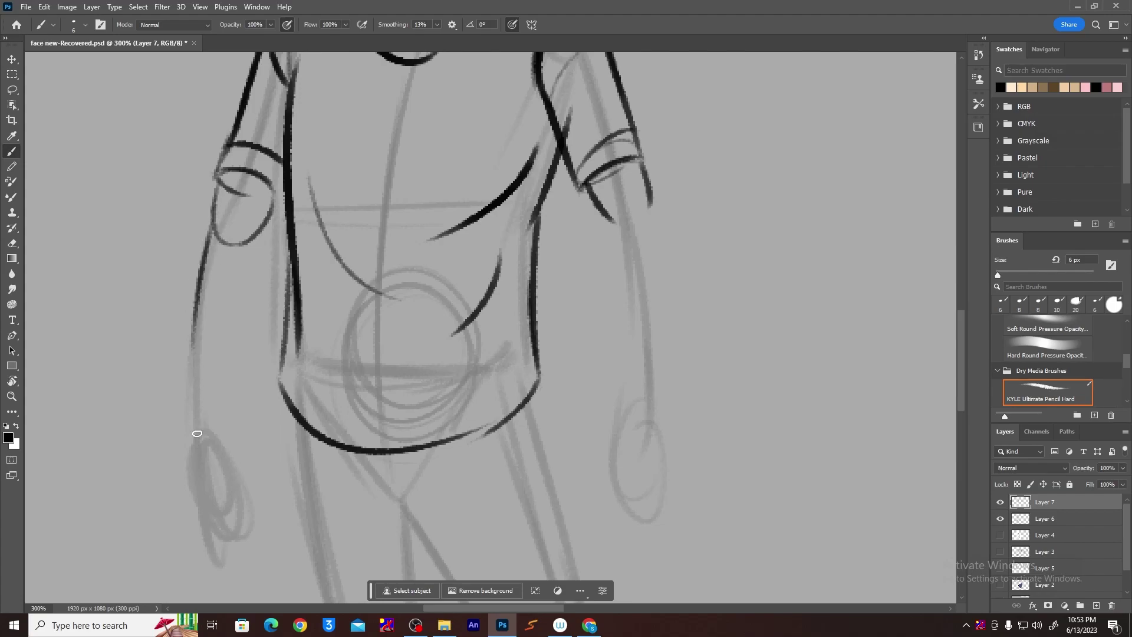
left_click_drag(202, 246, 192, 316)
left_click_drag(214, 208, 195, 383)
left_click_drag(200, 264, 190, 407)
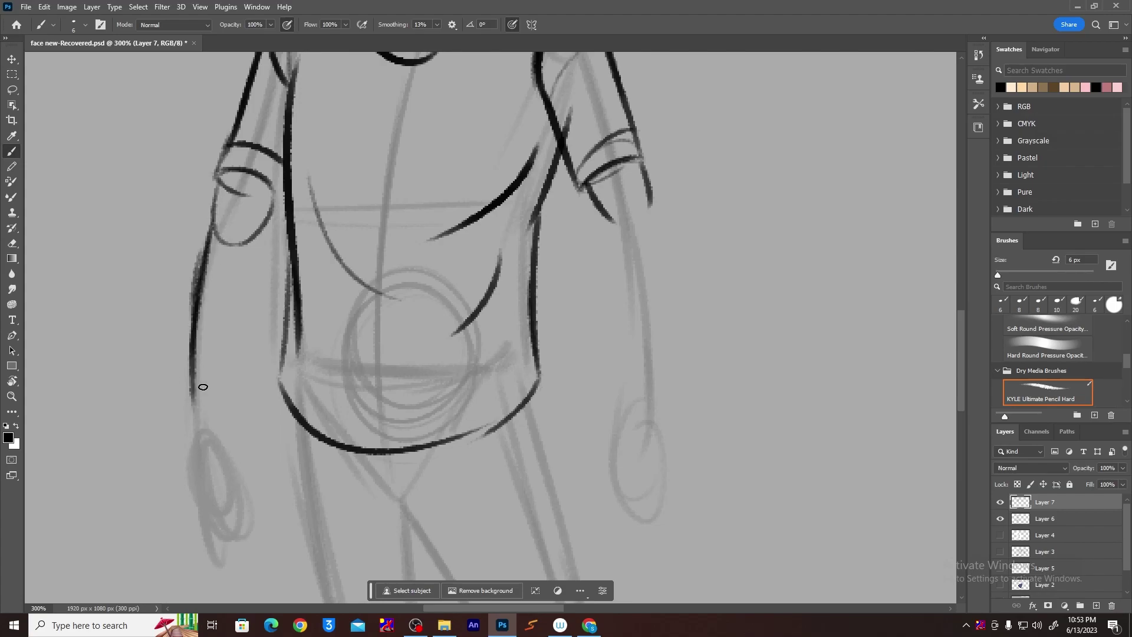
Ink the inner forearm line on the image's left, tapering from the elbow to the wrist.
mouse_move(262, 232)
left_mouse_down()
mouse_move(247, 286)
mouse_move(259, 283)
mouse_move(223, 369)
left_mouse_up()
left_click_drag(244, 325, 230, 422)
key("ctrl+z")
left_click_drag(260, 289, 228, 368)
left_click_drag(252, 313, 225, 413)
Ink the hand on the image's left with its thumb and separate pointed fingers over the sketched oval.
mouse_move(194, 348)
left_mouse_down()
mouse_move(202, 416)
mouse_move(225, 427)
mouse_move(238, 455)
mouse_move(227, 464)
mouse_move(247, 460)
mouse_move(230, 514)
mouse_move(236, 537)
left_mouse_up()
mouse_move(196, 485)
left_mouse_down()
mouse_move(218, 550)
mouse_move(228, 549)
left_mouse_up()
left_click_drag(221, 472, 244, 515)
left_click_drag(199, 400, 199, 489)
left_click_drag(201, 435, 220, 439)
key("space")
left_click_drag(245, 380, 194, 421)
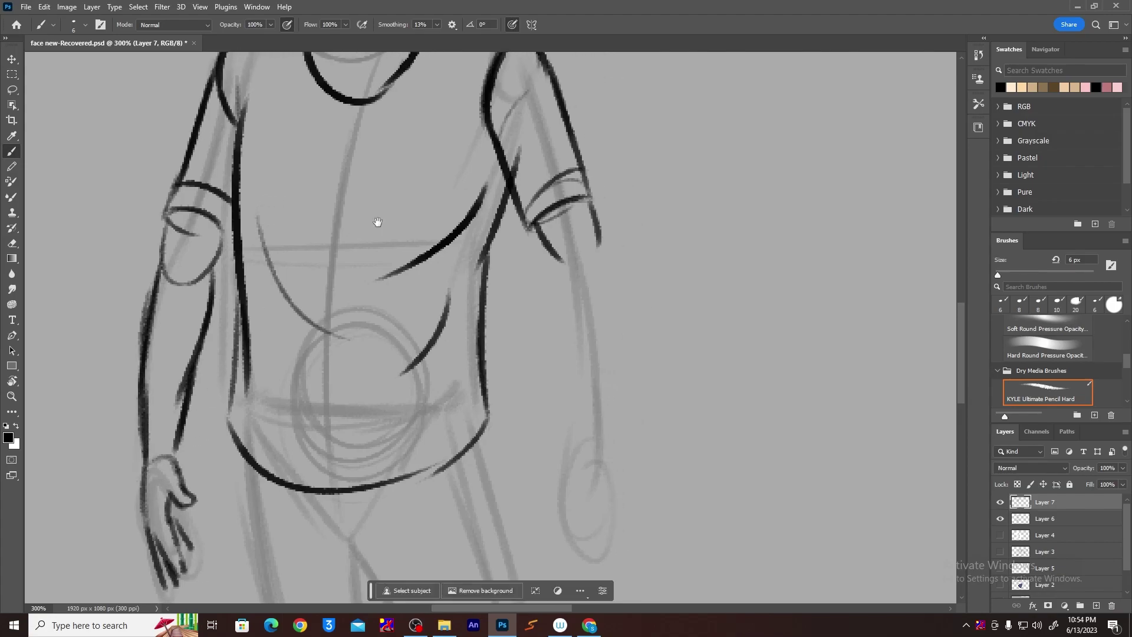
Ink both forearm contours on the image's right and draw the hand with its thumb and fingers below.
mouse_move(566, 233)
left_mouse_down()
mouse_move(551, 318)
mouse_move(573, 423)
left_mouse_up()
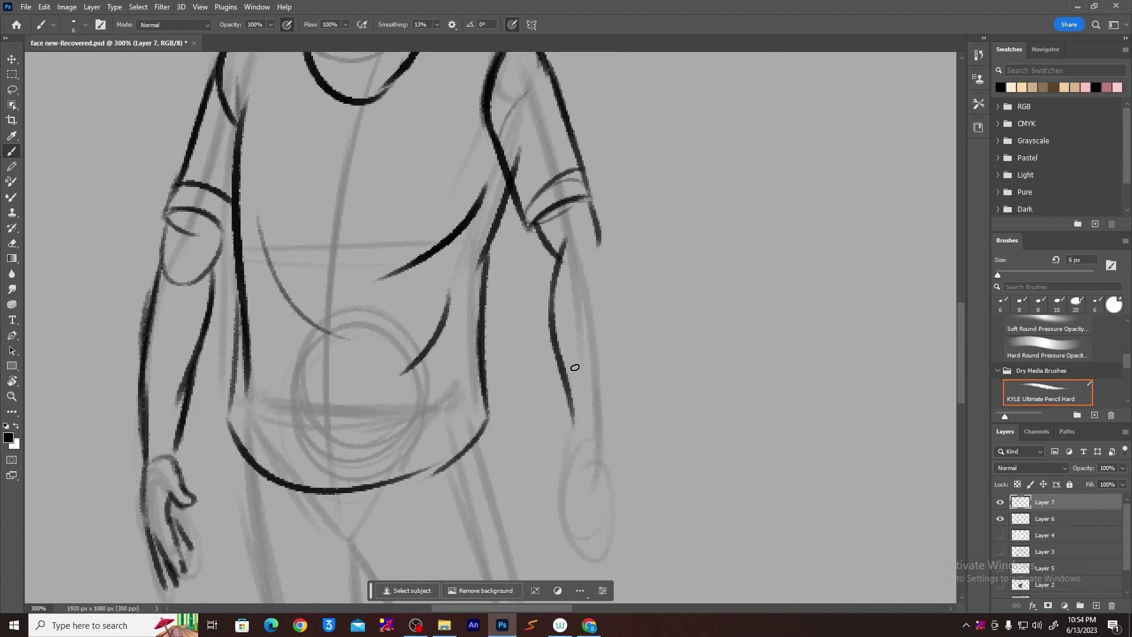
mouse_move(597, 229)
left_mouse_down()
mouse_move(605, 406)
mouse_move(581, 388)
mouse_move(586, 441)
left_mouse_up()
mouse_move(564, 381)
left_mouse_down()
mouse_move(543, 420)
mouse_move(570, 507)
left_mouse_up()
mouse_move(587, 448)
left_mouse_down()
mouse_move(581, 489)
mouse_move(560, 495)
left_mouse_up()
mouse_move(590, 402)
left_mouse_down()
mouse_move(597, 362)
mouse_move(592, 392)
mouse_move(589, 348)
mouse_move(590, 386)
left_mouse_up()
left_click_drag(592, 345, 587, 384)
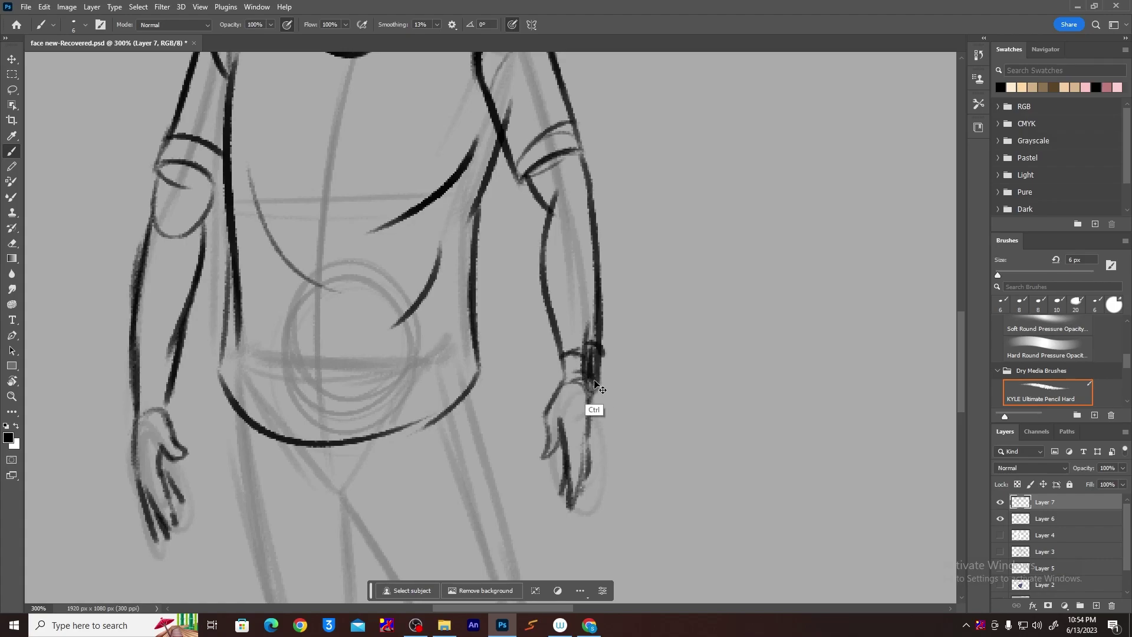
key("ctrl+z")
key("ctrl+z")
key("ctrl+z")
key("ctrl+z")
key("ctrl+z")
key("ctrl+z")
Close the outer end of the cuff on the image's right with a short curved stroke.
left_click_drag(555, 222, 570, 380)
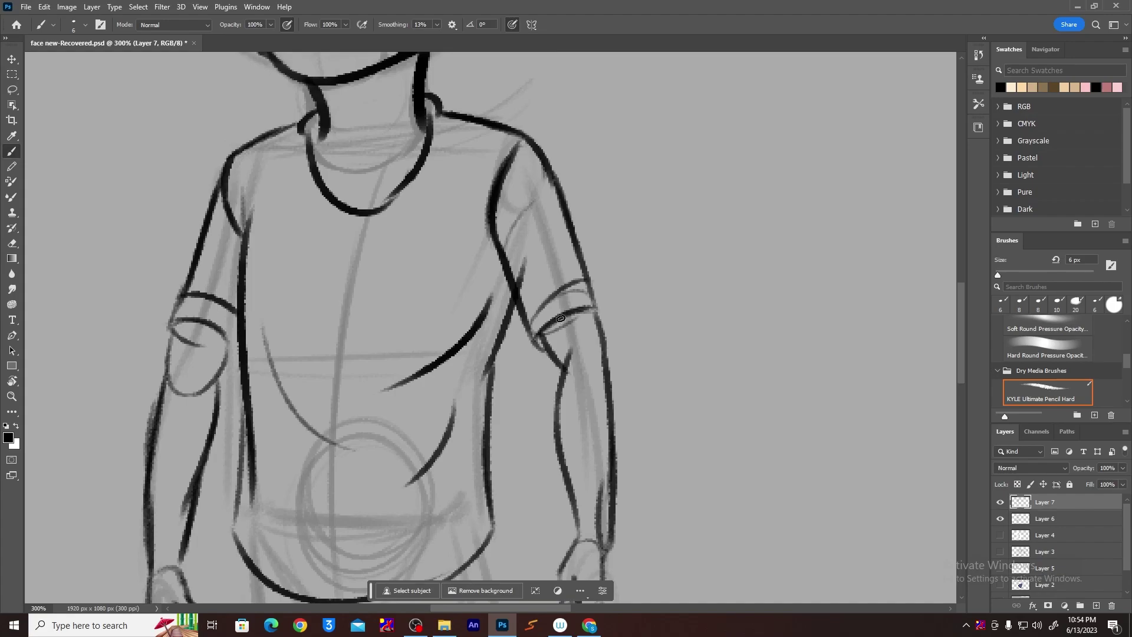
left_click_drag(581, 262, 600, 304)
left_click_drag(341, 465, 404, 227)
scroll(298, 260, "up", 4)
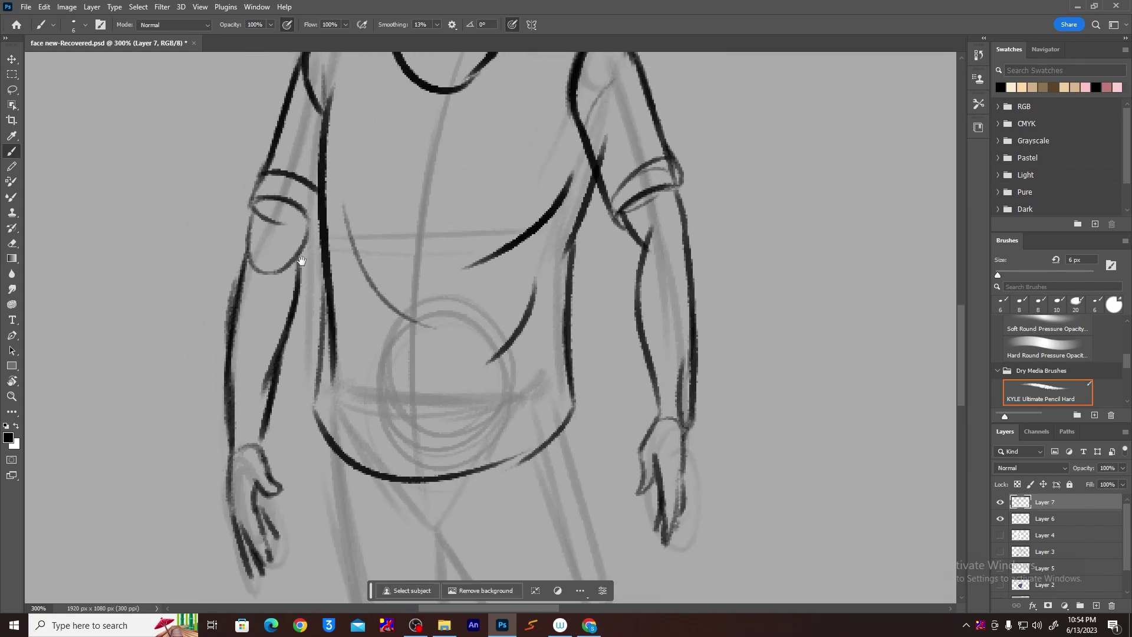
Connect the cuff on the image's left to the forearm with darker arm edges and reinforce the inner wrist line.
mouse_move(254, 200)
left_mouse_down()
mouse_move(317, 223)
mouse_move(289, 277)
left_mouse_up()
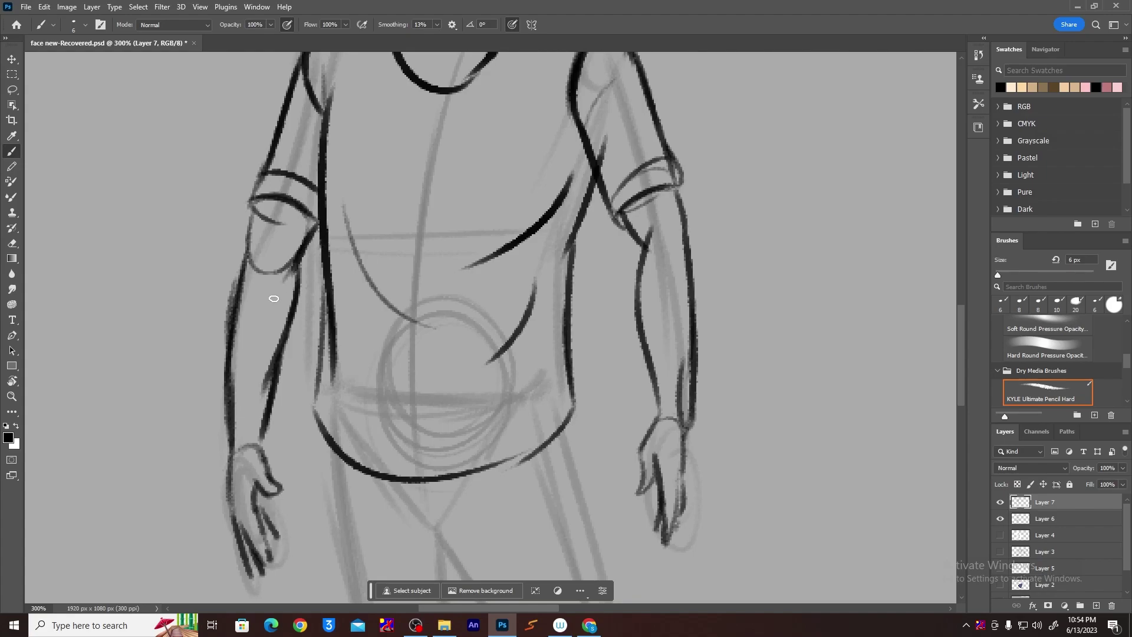
left_click_drag(255, 200, 237, 283)
left_click_drag(249, 221, 234, 308)
left_click_drag(276, 382, 268, 459)
Ink the shorts' side lines down from the shirt hem and add the central fly lines with a curved crotch line.
scroll(259, 354, "down", 10)
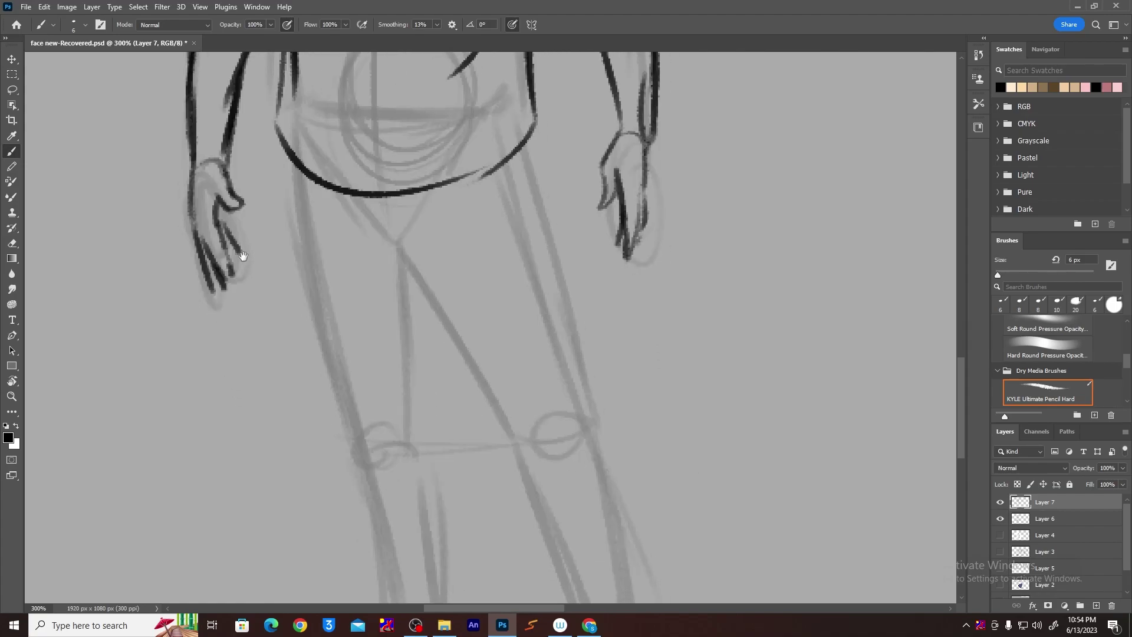
key("ctrl+minus")
key("ctrl+minus")
left_click_drag(404, 295, 375, 357)
key("z")
left_click(442, 395)
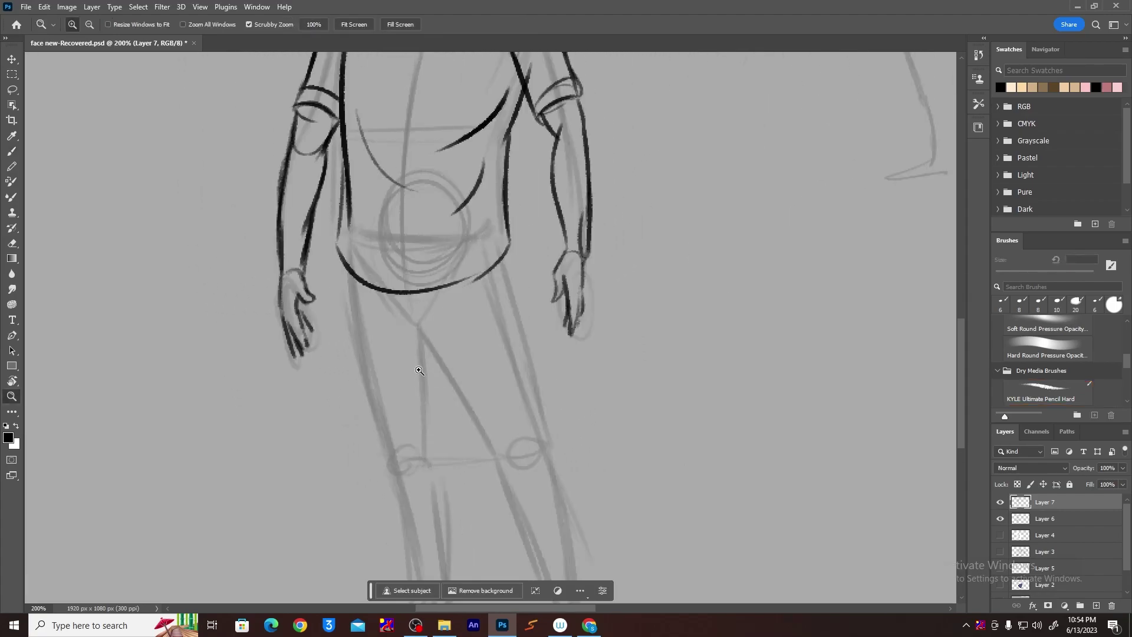
left_click_drag(428, 421, 412, 357)
left_click(373, 325)
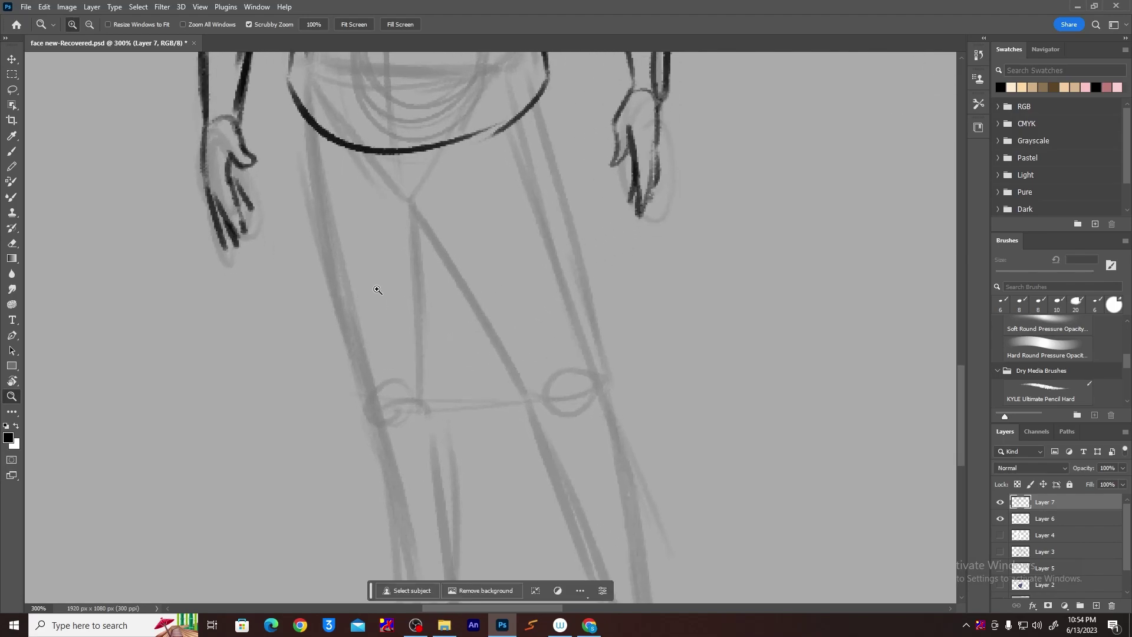
key("b")
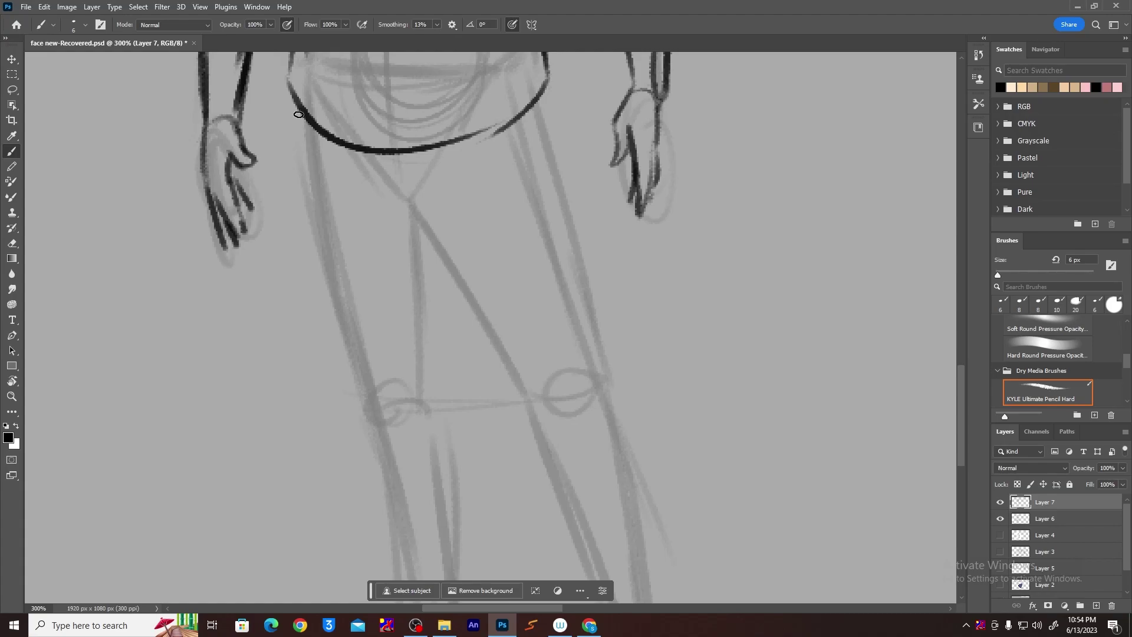
left_click_drag(298, 107, 309, 195)
key("ctrl+z")
left_click_drag(295, 106, 314, 191)
left_click_drag(549, 89, 596, 336)
mouse_move(383, 156)
left_mouse_down()
mouse_move(394, 215)
mouse_move(436, 239)
left_mouse_up()
mouse_move(426, 156)
left_mouse_down()
mouse_move(445, 225)
mouse_move(468, 223)
left_mouse_up()
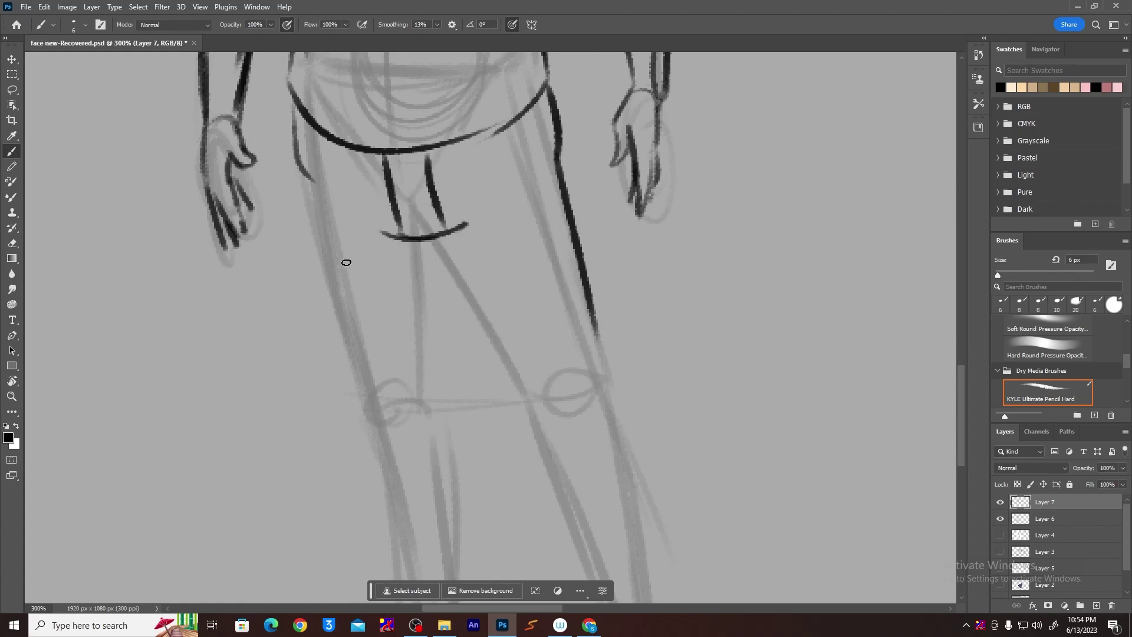
Ink the shorts leg on the image's left with its outer edge, rounded hem at the knee and inner edge.
left_click_drag(298, 168, 323, 341)
mouse_move(315, 232)
left_mouse_down()
mouse_move(318, 389)
mouse_move(450, 343)
mouse_move(452, 361)
left_mouse_up()
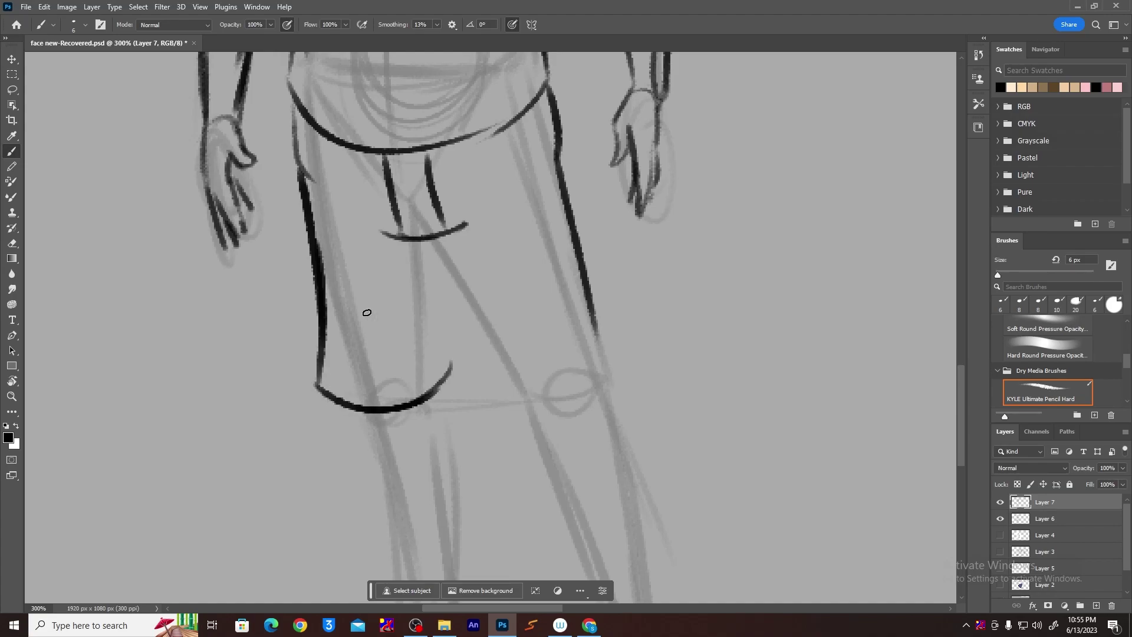
left_click_drag(425, 245, 451, 371)
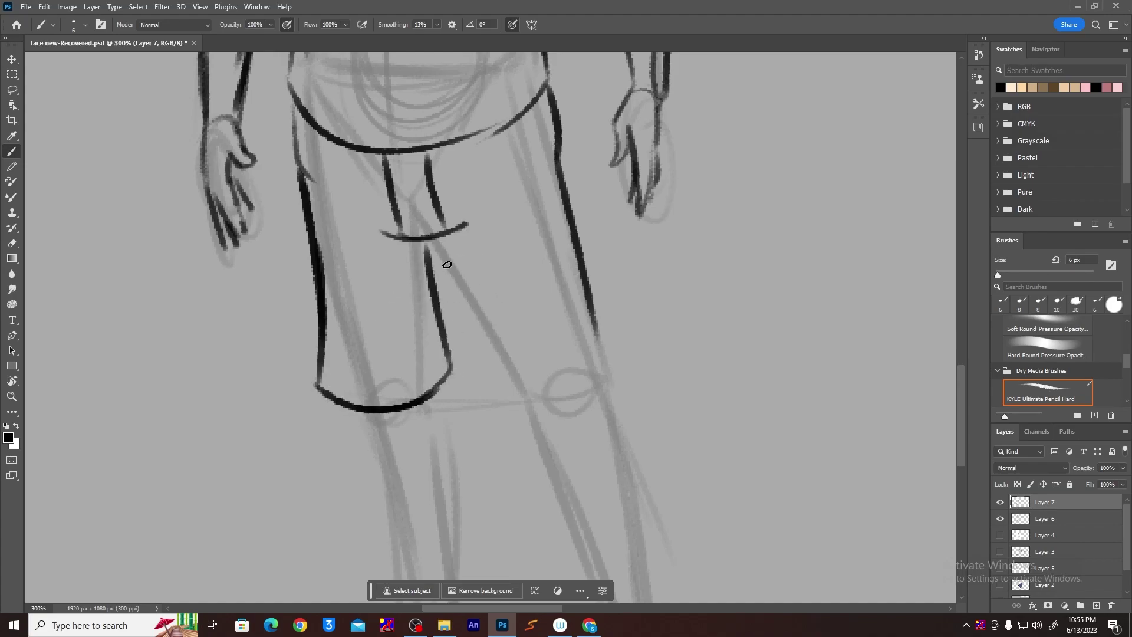
Ink the shorts leg on the image's right with its inner edge and curved hem, then flare its outer edge.
left_click_drag(429, 236, 488, 356)
mouse_move(455, 271)
left_mouse_down()
mouse_move(498, 376)
mouse_move(605, 349)
left_mouse_up()
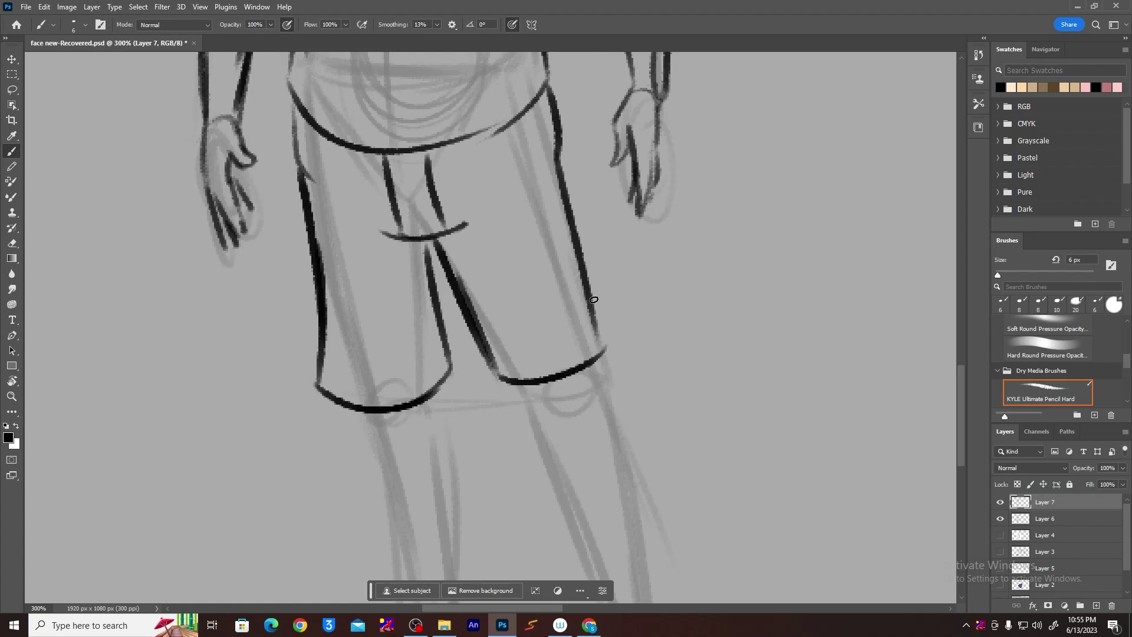
mouse_move(572, 227)
left_mouse_down()
mouse_move(613, 333)
mouse_move(554, 376)
left_mouse_up()
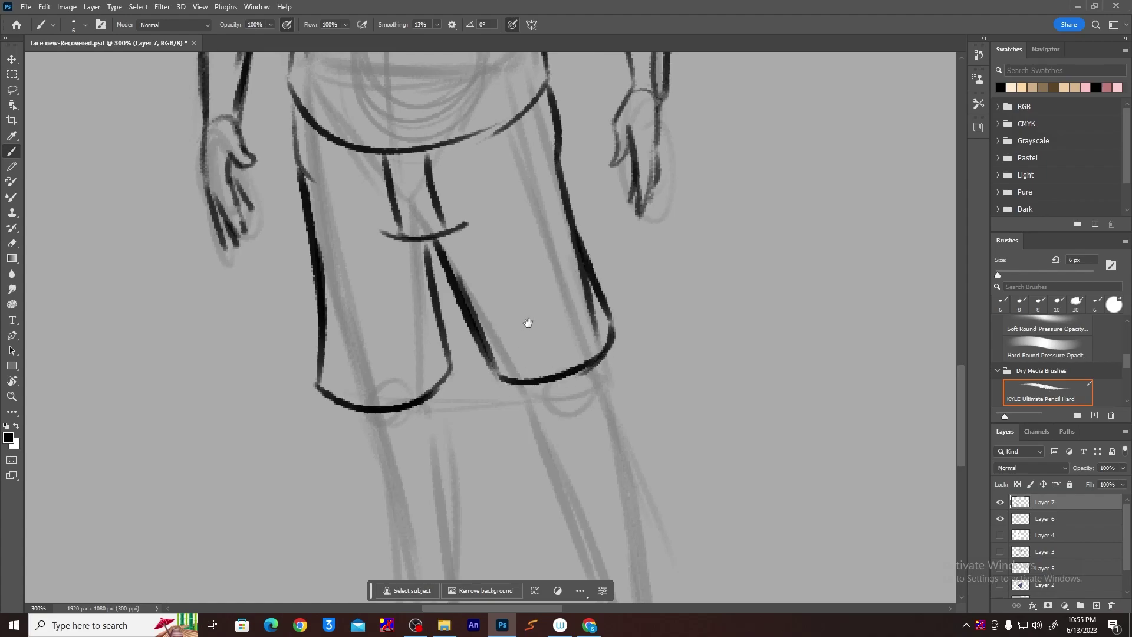
Draw small kneecap curves just below the hems of both shorts legs.
left_click_drag(527, 321, 551, 513)
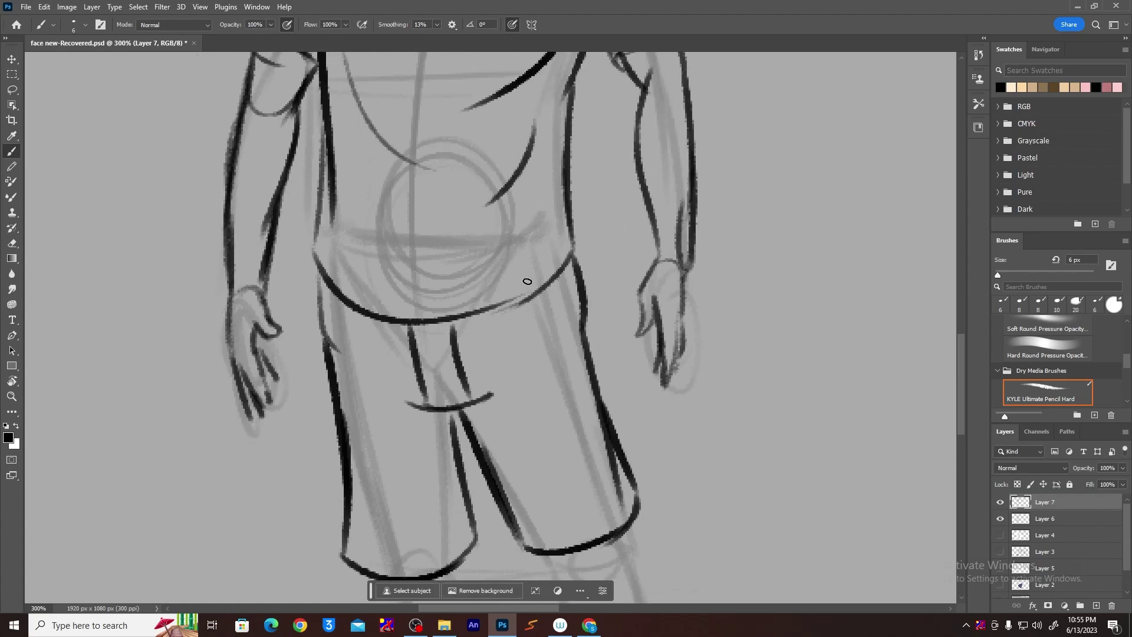
left_click_drag(527, 283, 573, 357)
mouse_move(364, 314)
left_mouse_down()
mouse_move(343, 378)
mouse_move(370, 218)
mouse_move(343, 72)
left_mouse_up()
left_click_drag(397, 358, 448, 546)
left_click_drag(341, 245, 375, 266)
left_click_drag(515, 218, 538, 235)
Ink both contours of the lower leg on the image's right from the knee over the calf to the ankle.
mouse_move(565, 211)
left_mouse_down()
mouse_move(562, 237)
mouse_move(514, 292)
mouse_move(569, 395)
left_mouse_up()
left_click_drag(575, 197, 610, 357)
left_click_drag(608, 286, 626, 413)
left_click_drag(554, 375, 589, 469)
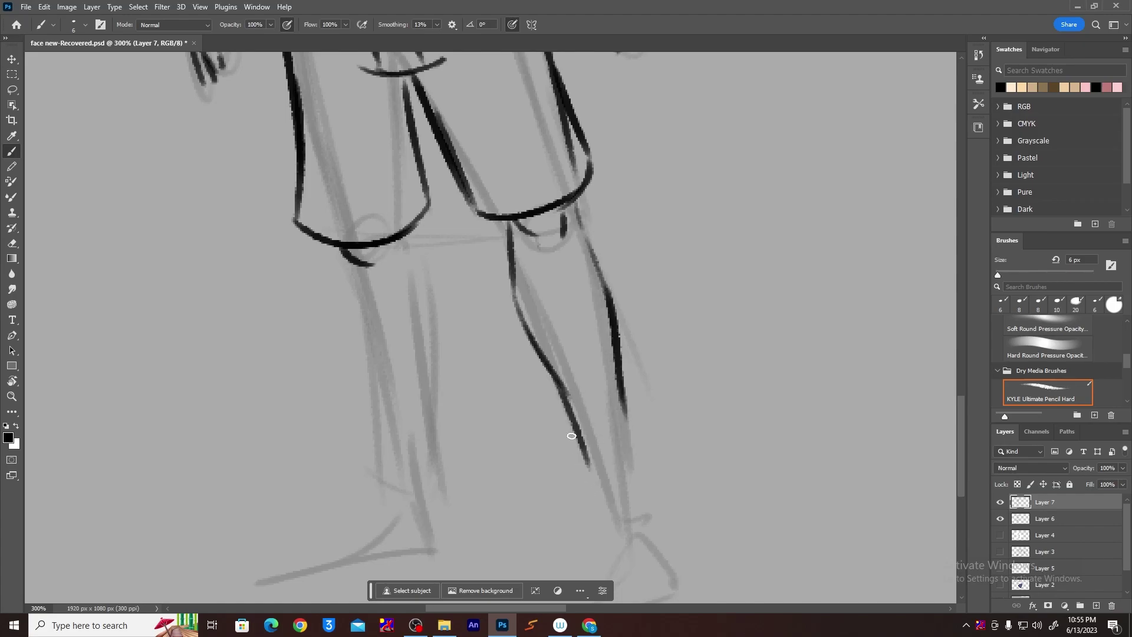
mouse_move(617, 386)
left_mouse_down()
mouse_move(629, 439)
mouse_move(596, 493)
mouse_move(638, 486)
mouse_move(624, 476)
mouse_move(660, 514)
left_mouse_up()
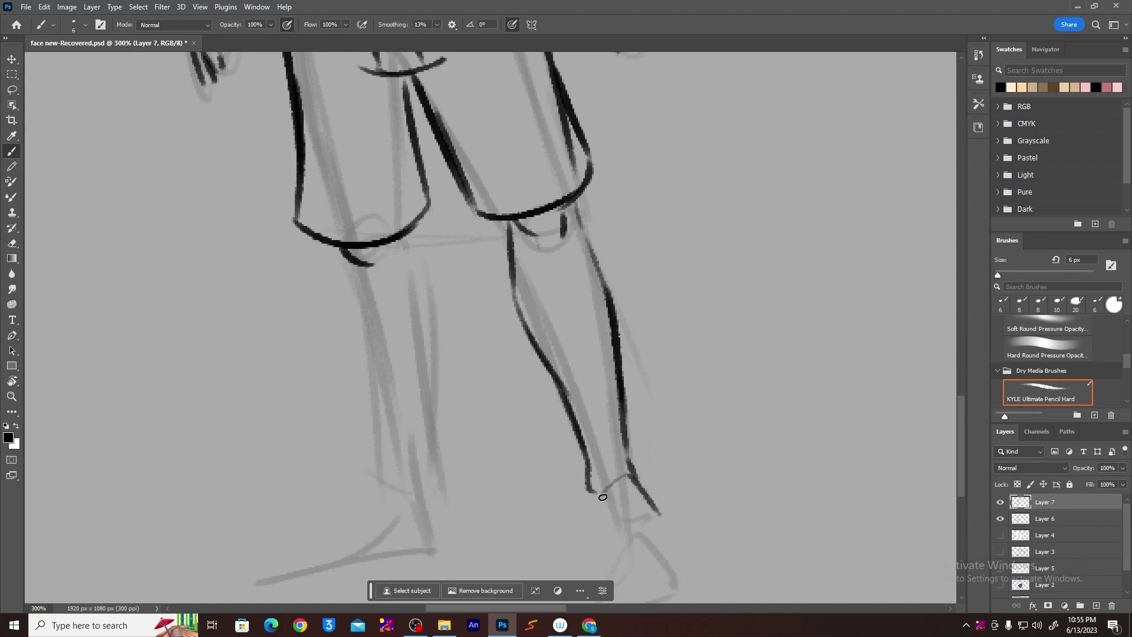
Ink the foot on the image's right with its inner side, sloping outer edge and rounded front.
left_click_drag(603, 492, 597, 547)
mouse_move(640, 500)
left_mouse_down()
mouse_move(623, 429)
mouse_move(675, 488)
left_mouse_up()
mouse_move(586, 433)
left_mouse_down()
mouse_move(577, 475)
mouse_move(599, 509)
left_mouse_up()
left_click_drag(662, 472, 690, 505)
left_click_drag(599, 496, 605, 525)
left_click_drag(614, 537, 688, 534)
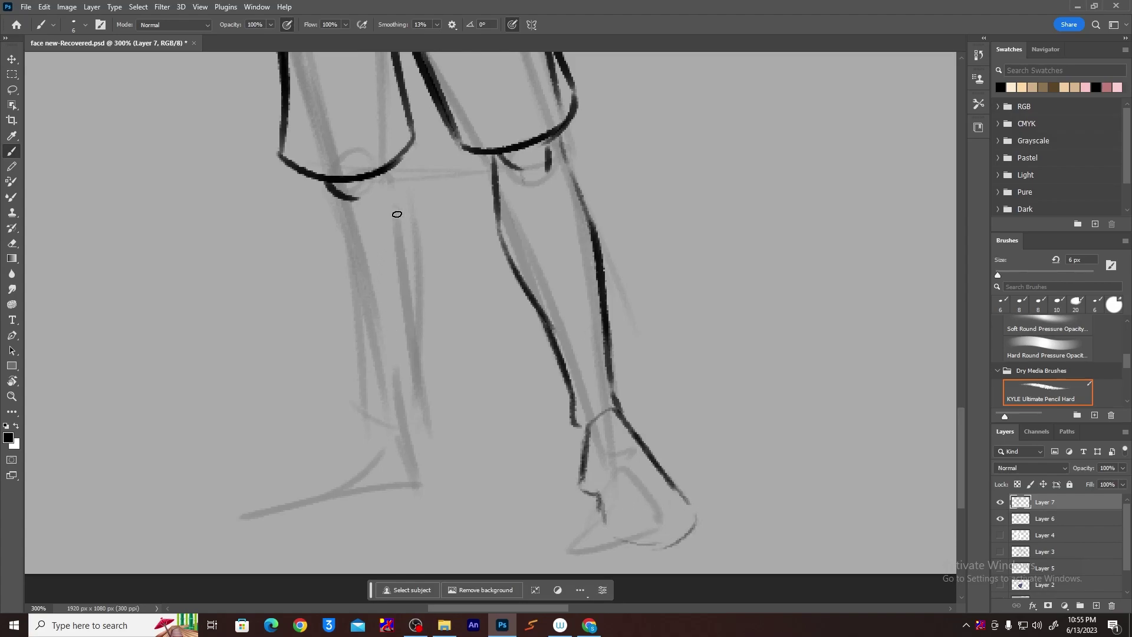
Ink the curved inner calf line of the leg on the image's left from the shorts hem to the ankle.
left_click_drag(387, 173, 426, 257)
mouse_move(400, 211)
left_mouse_down()
mouse_move(423, 253)
mouse_move(419, 298)
left_mouse_up()
key("ctrl+z")
key("ctrl+z")
key("ctrl+z")
key("ctrl+shift+z")
key("ctrl+shift+z")
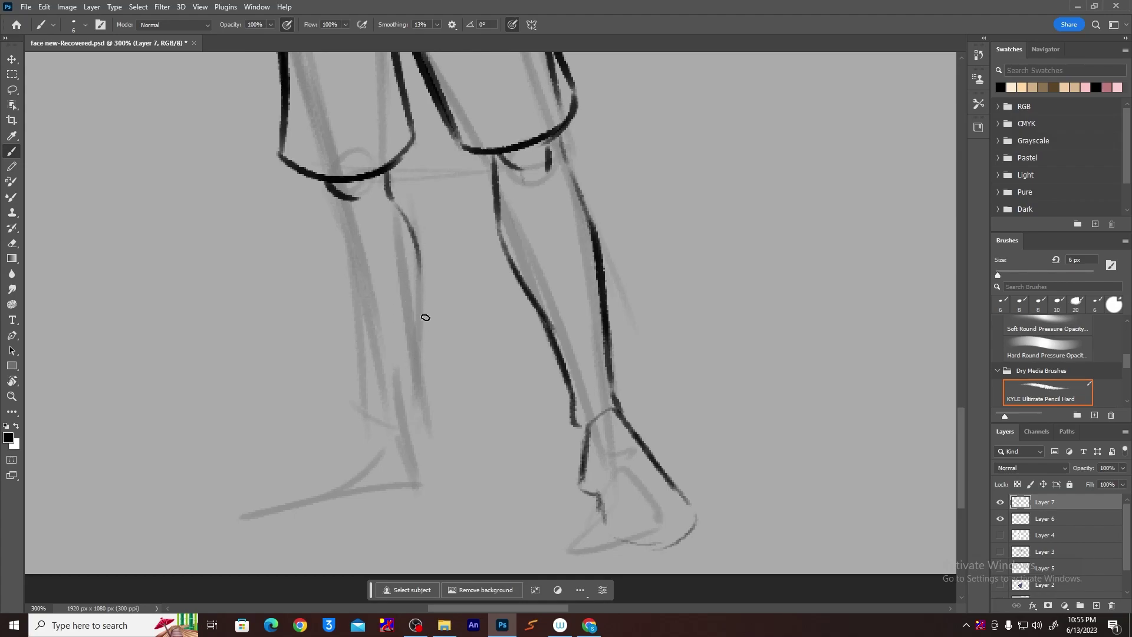
key("ctrl+shift+z")
left_click_drag(421, 306, 419, 425)
Ink the outer shin line of the leg on the image's left from below the kneecap to the ankle.
left_click_drag(339, 201, 374, 366)
key("ctrl+z")
left_click_drag(341, 210, 377, 368)
left_click_drag(370, 329, 387, 429)
key("ctrl+z")
left_click_drag(369, 331, 386, 429)
left_click_drag(370, 345, 384, 424)
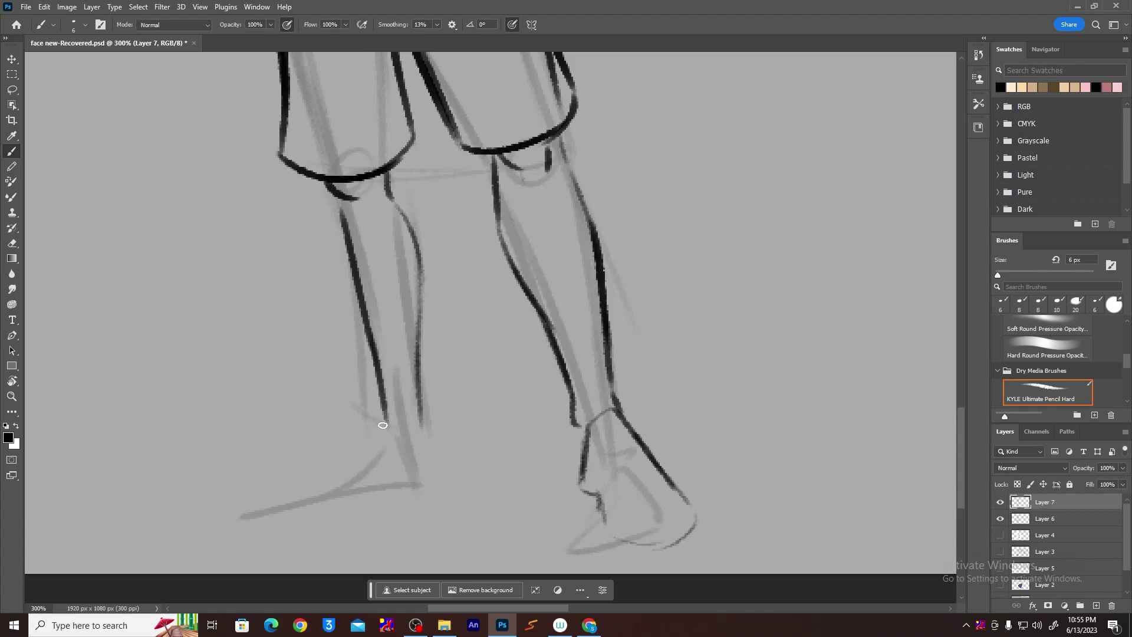
Ink the heel of the foot on the image's left and curve its line into the sole.
left_click_drag(413, 390, 444, 465)
mouse_move(372, 493)
left_mouse_down()
mouse_move(443, 473)
mouse_move(409, 493)
mouse_move(441, 484)
mouse_move(422, 489)
left_mouse_up()
key("ctrl+z")
key("ctrl+z")
key("ctrl+z")
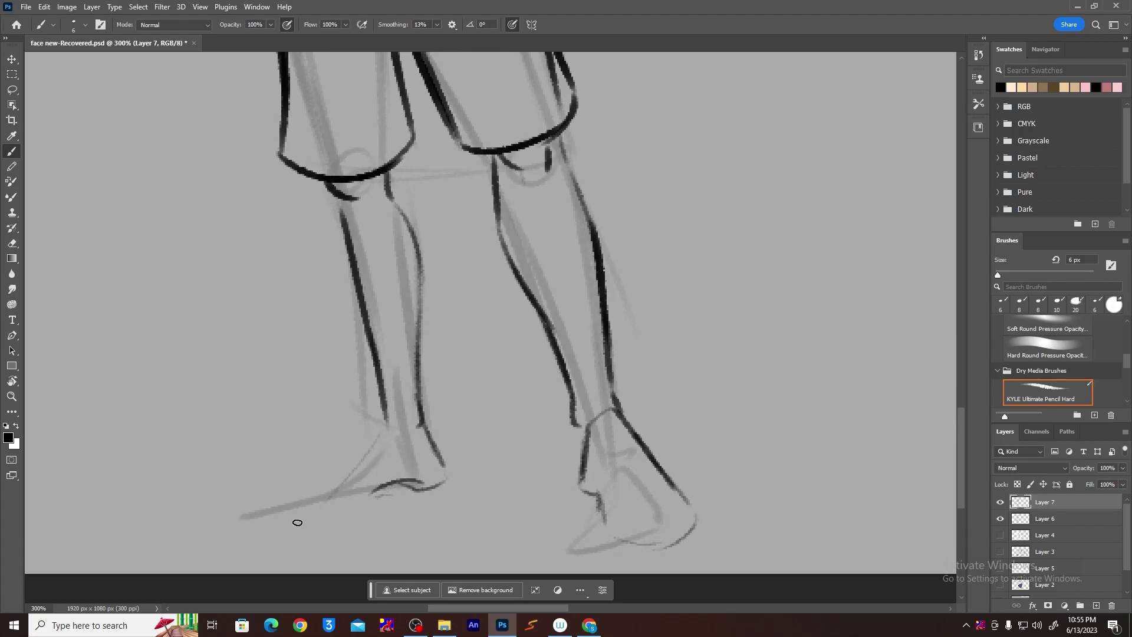
Ink the top of the foot on the image's left sloping from the ankle and outline its toes.
mouse_move(385, 432)
left_mouse_down()
mouse_move(298, 503)
mouse_move(343, 497)
mouse_move(311, 511)
mouse_move(373, 491)
mouse_move(318, 500)
mouse_move(330, 481)
mouse_move(287, 498)
mouse_move(367, 441)
left_mouse_up()
key("ctrl+z")
key("ctrl+z")
left_click_drag(295, 489, 324, 479)
key("space")
left_click_drag(448, 436, 441, 431)
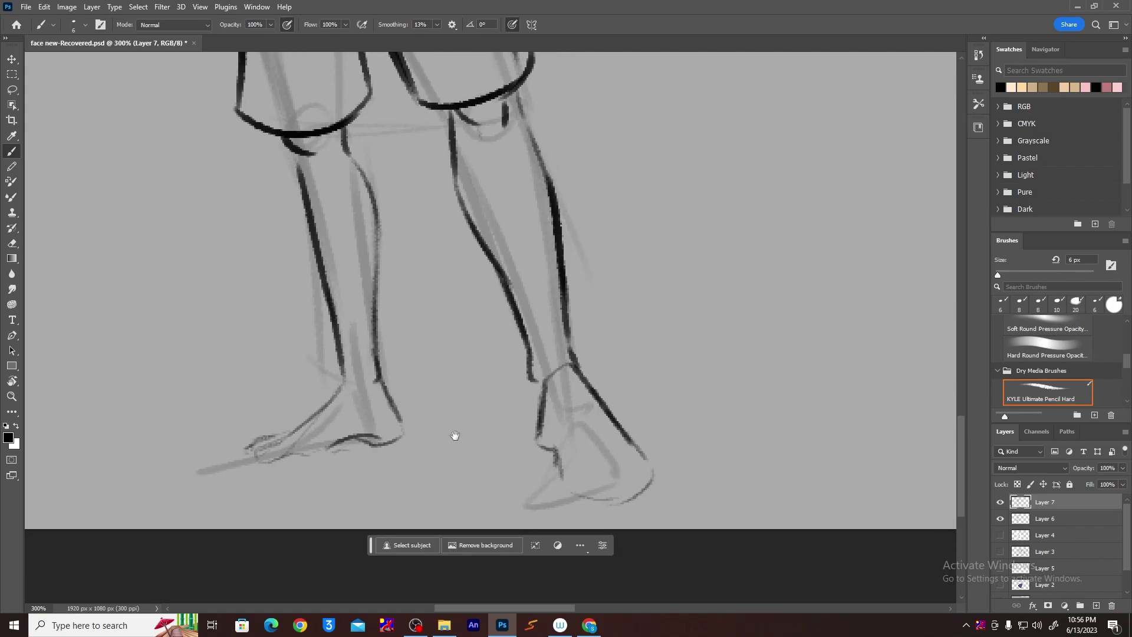
Ink the toes and the rounded front edge of the foot on the image's right.
mouse_move(587, 479)
left_mouse_down()
mouse_move(598, 499)
mouse_move(579, 502)
mouse_move(652, 481)
left_mouse_up()
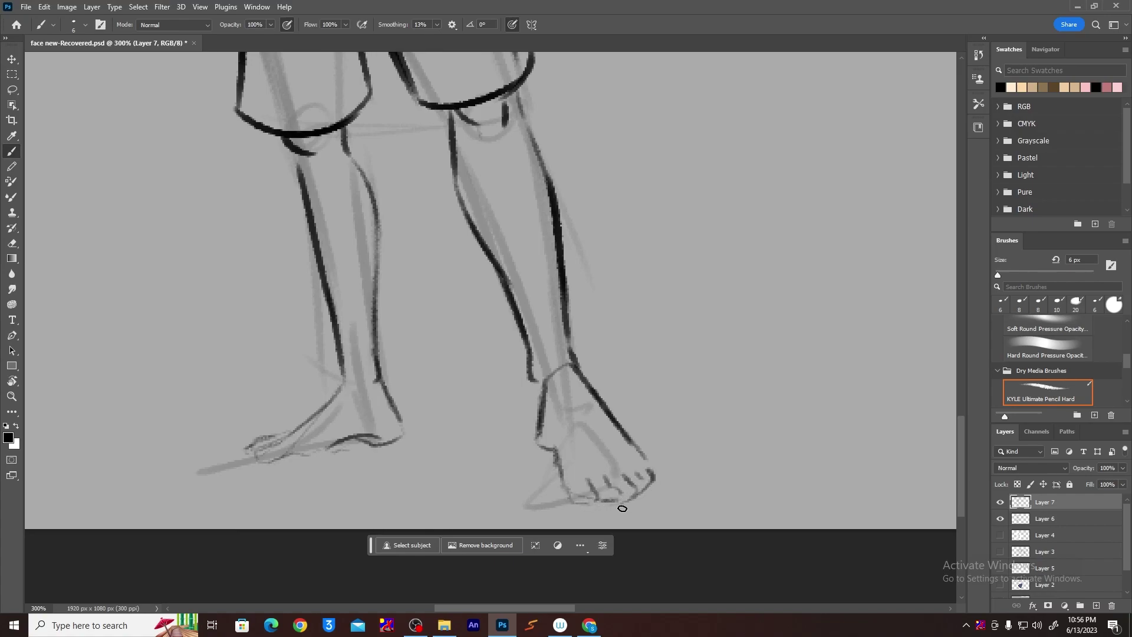
mouse_move(498, 363)
left_mouse_down()
mouse_move(525, 420)
mouse_move(584, 484)
left_mouse_up()
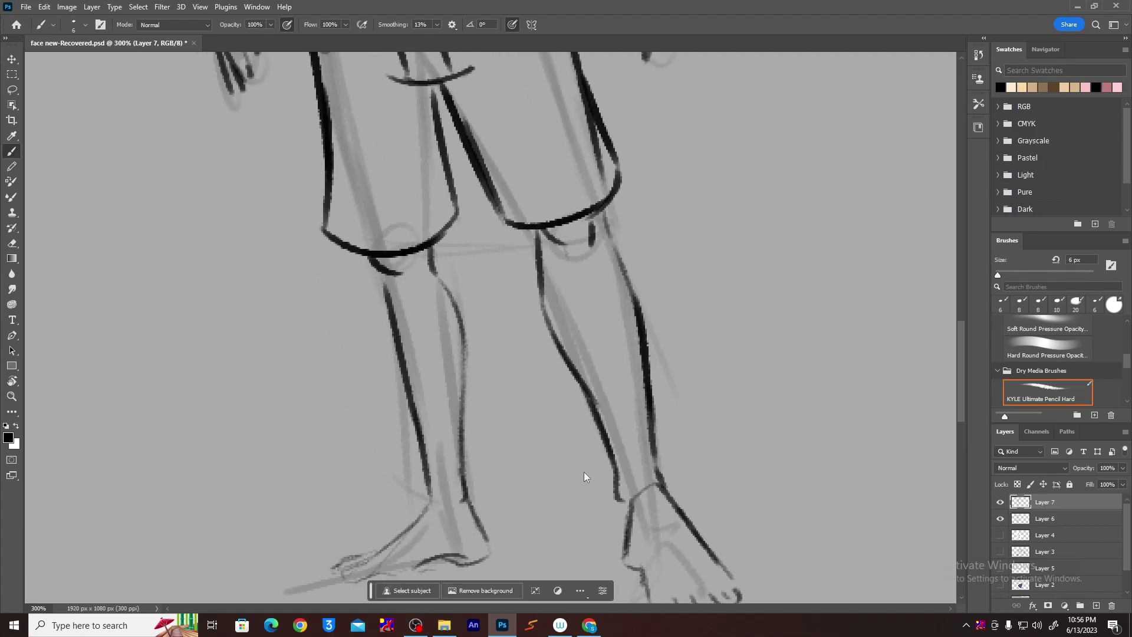
key("ctrl+minus")
key("ctrl+minus")
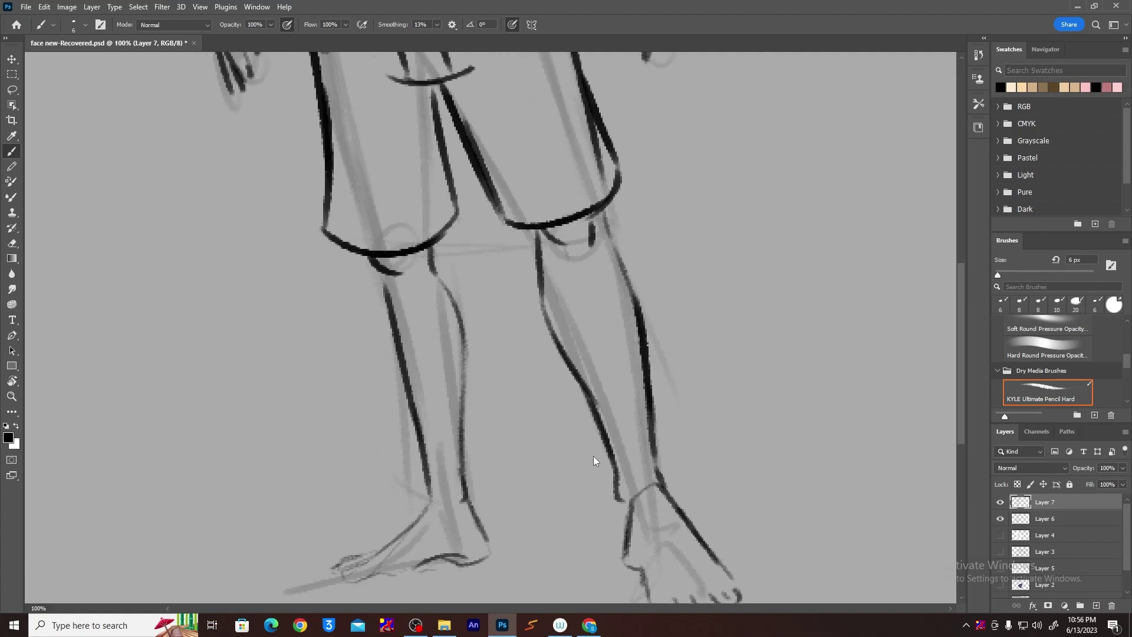
key("ctrl+minus")
key("ctrl+minus")
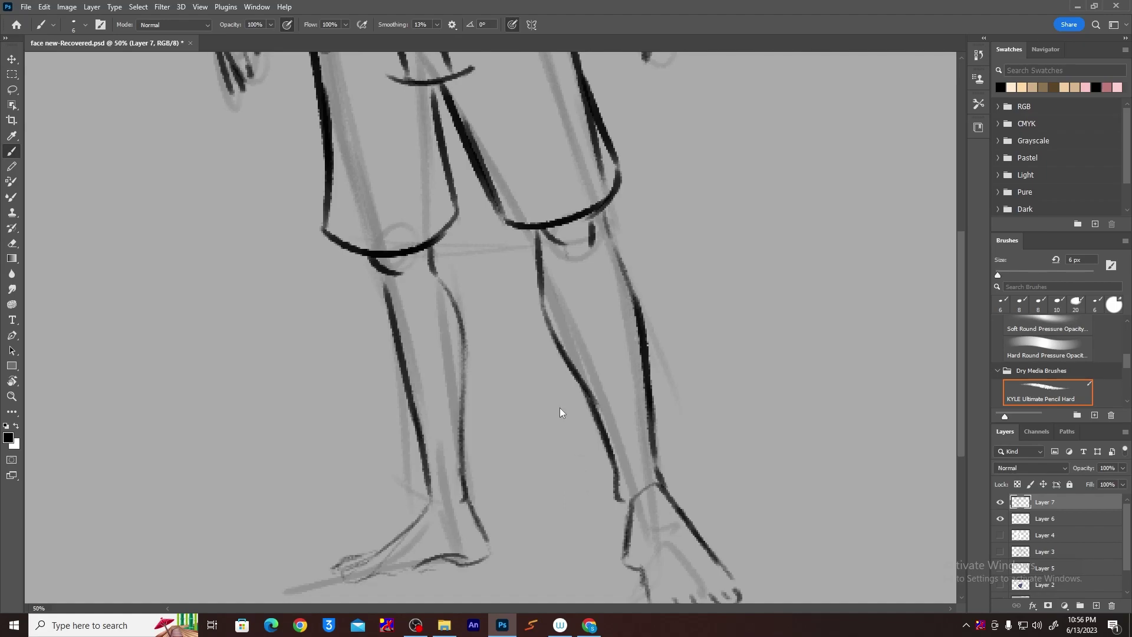
key("ctrl+s")
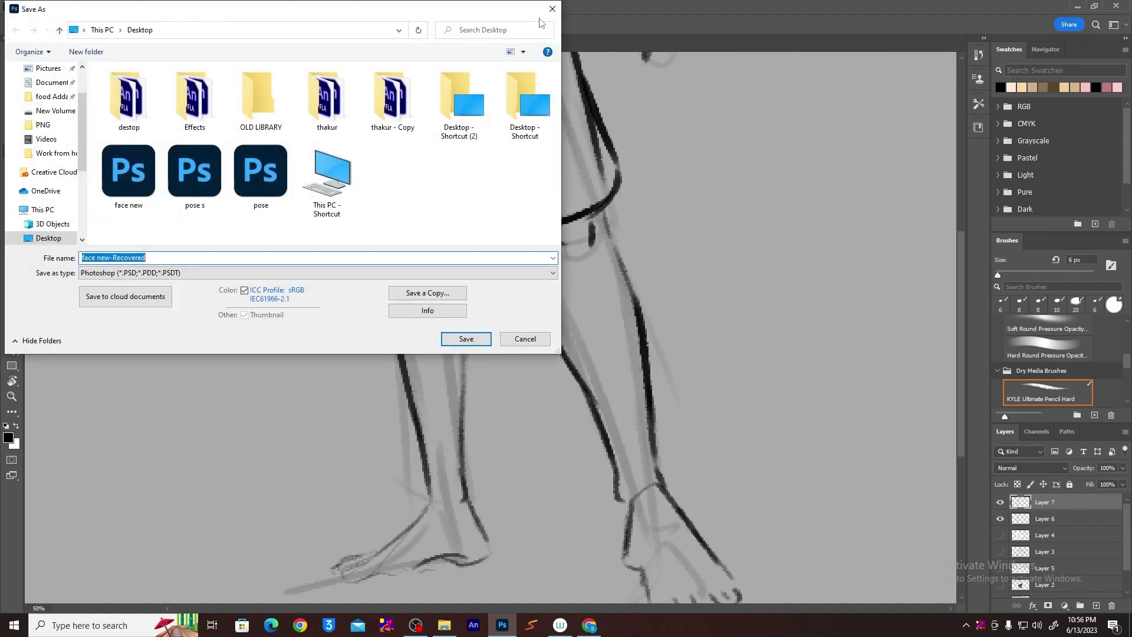
left_click(552, 9)
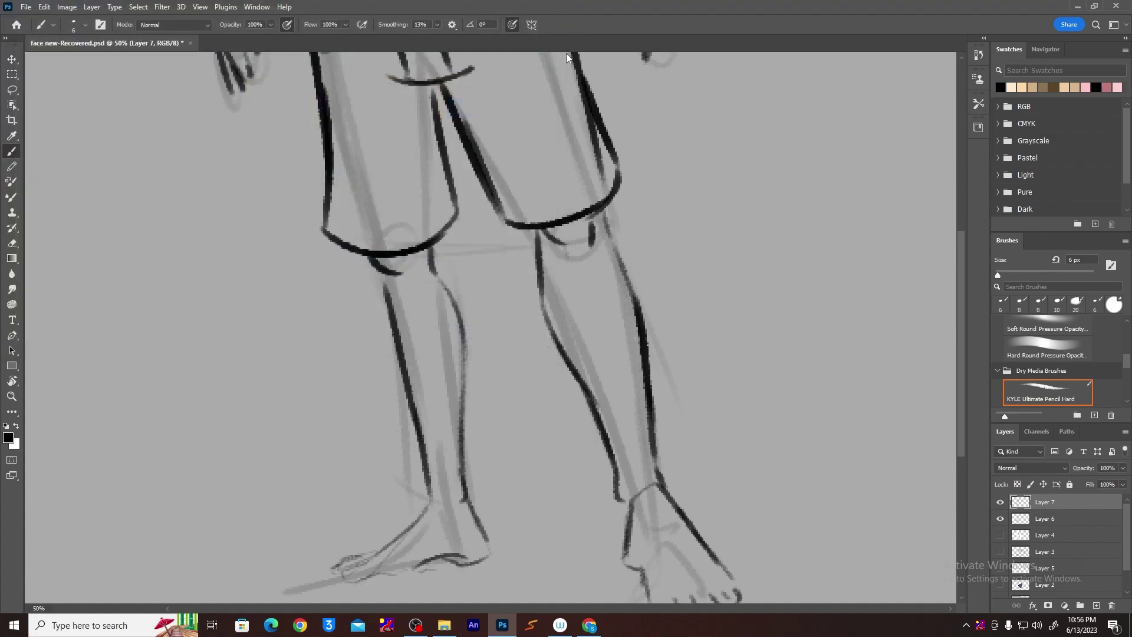
left_click(505, 630)
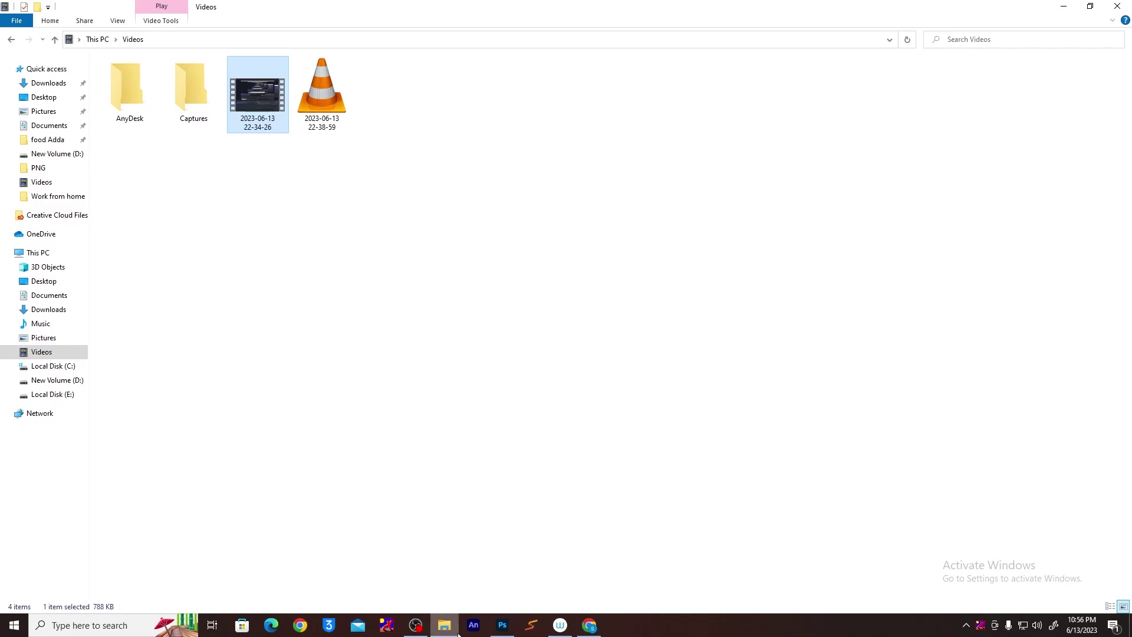
left_click(502, 626)
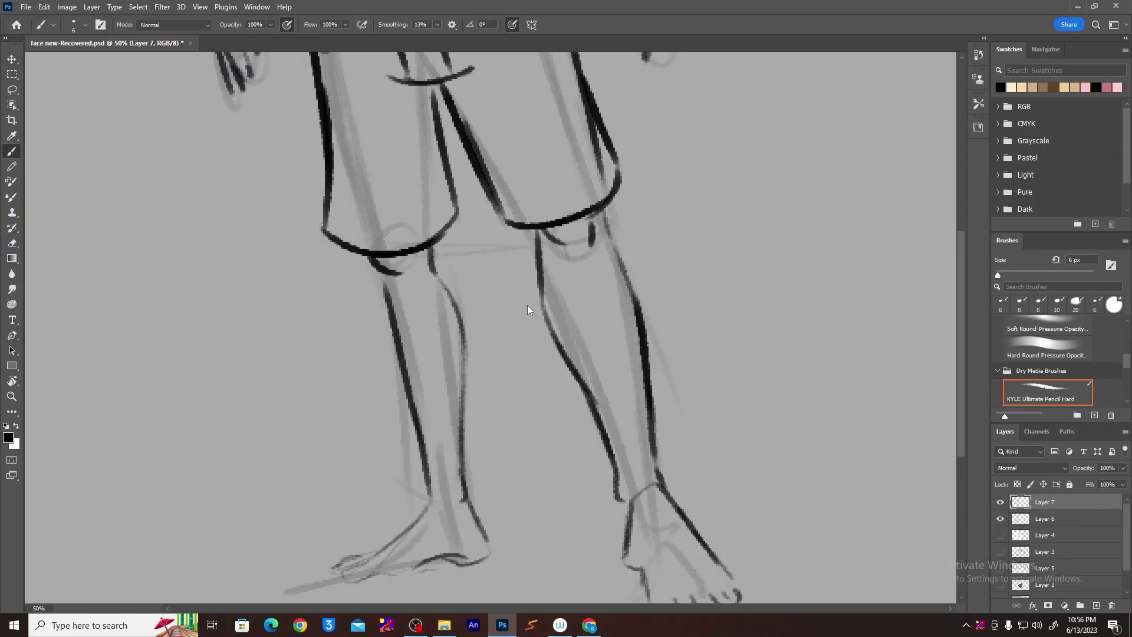
key("alt+bracketleft")
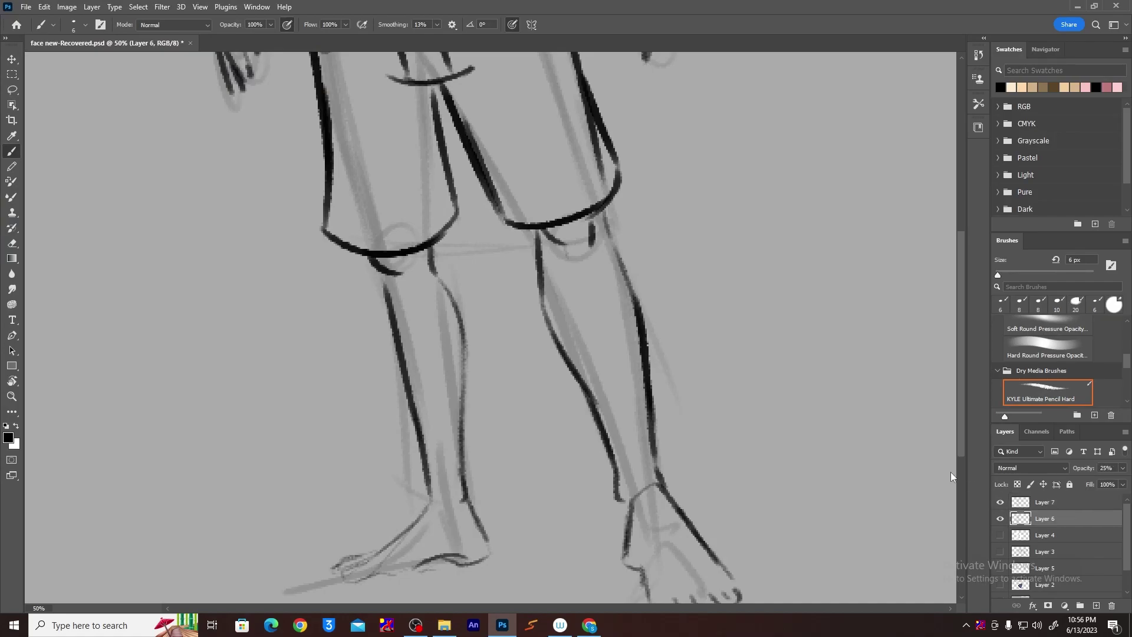
key("Return")
key("Return")
key("Return")
left_click(503, 628)
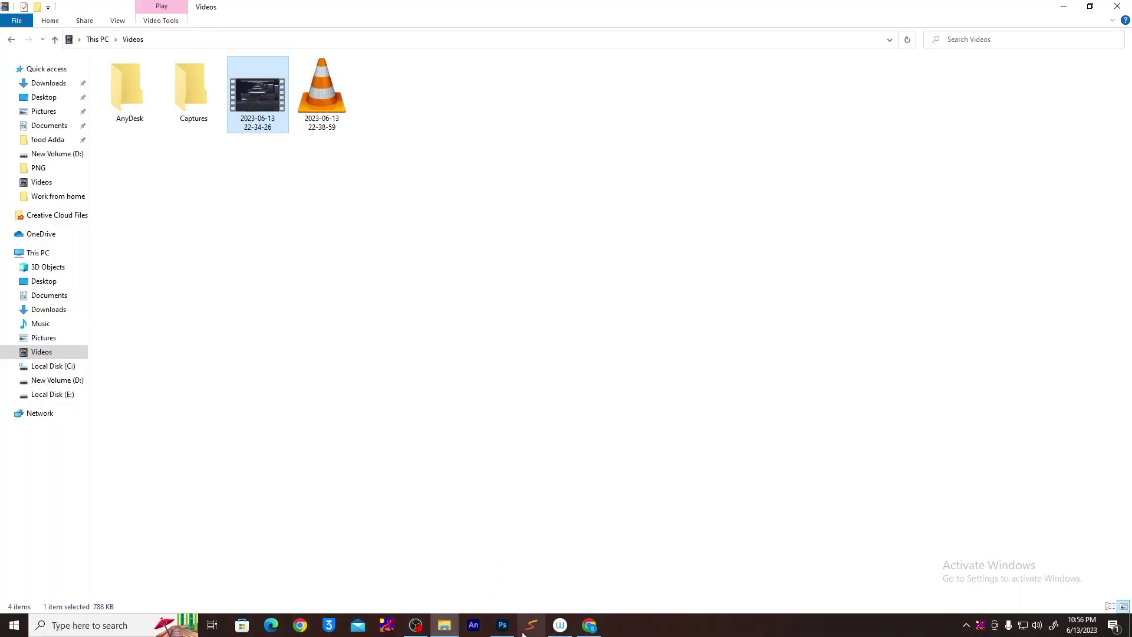
left_click(504, 628)
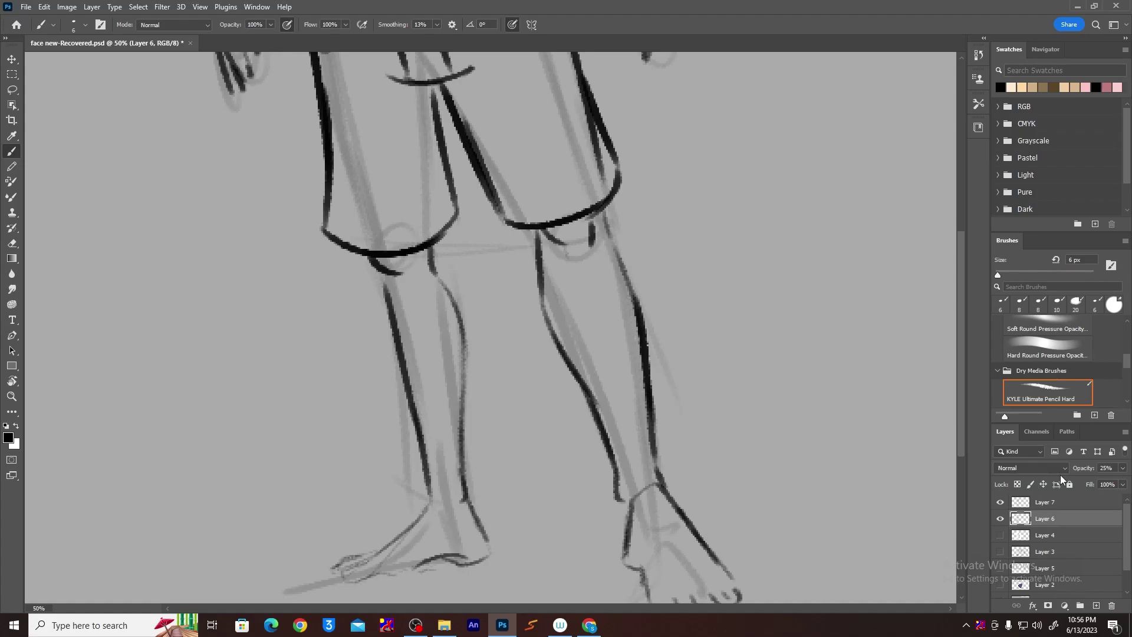
double_click(1079, 502)
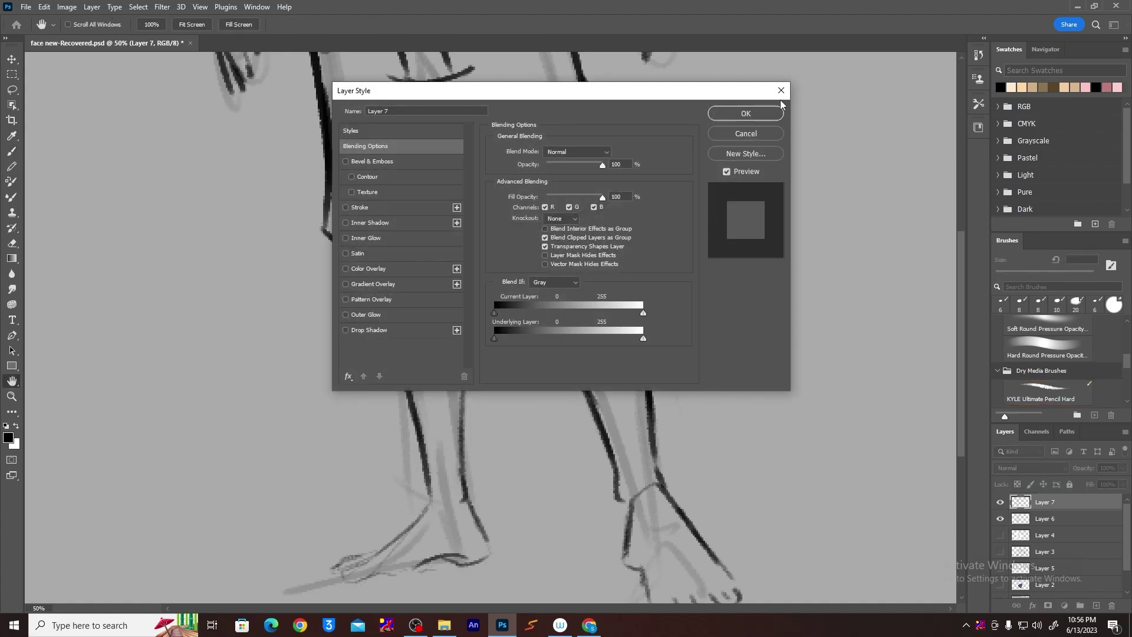
left_click(758, 112)
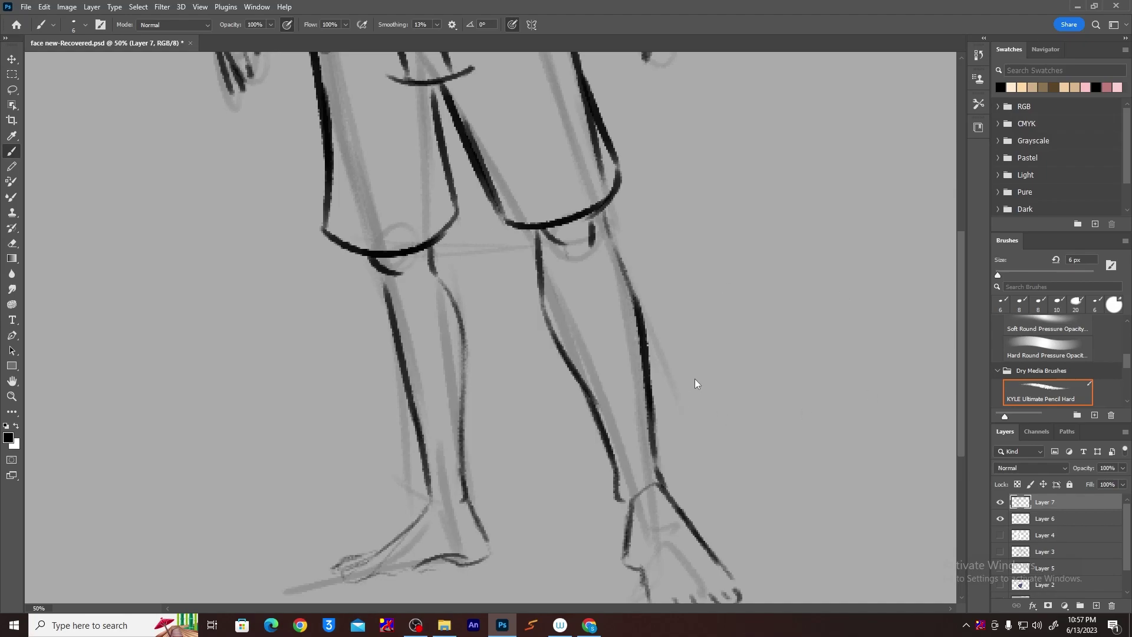
scroll(705, 377, "down", 1)
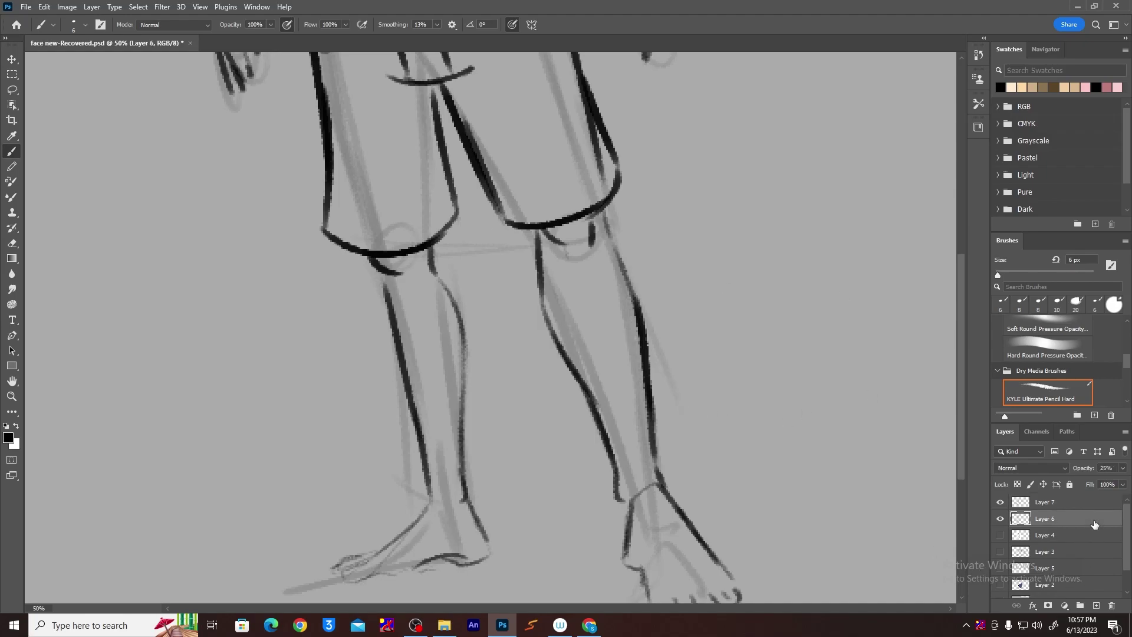
Fully lock Layer 6, which holds the faded sketch.
double_click(1045, 502)
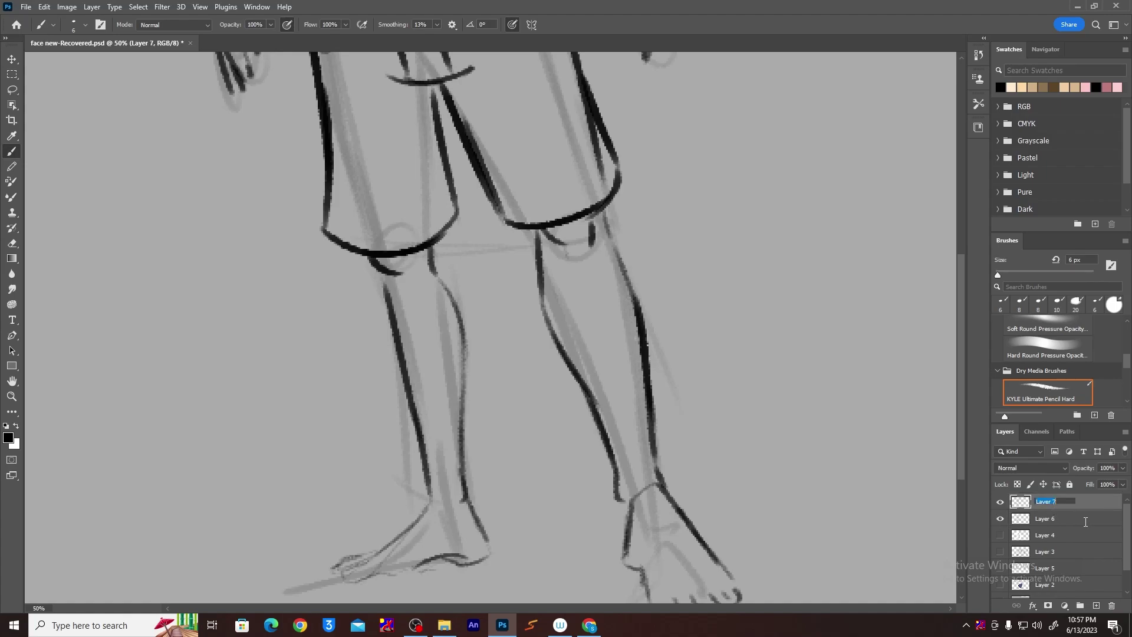
left_click(1083, 520)
left_click(1070, 484)
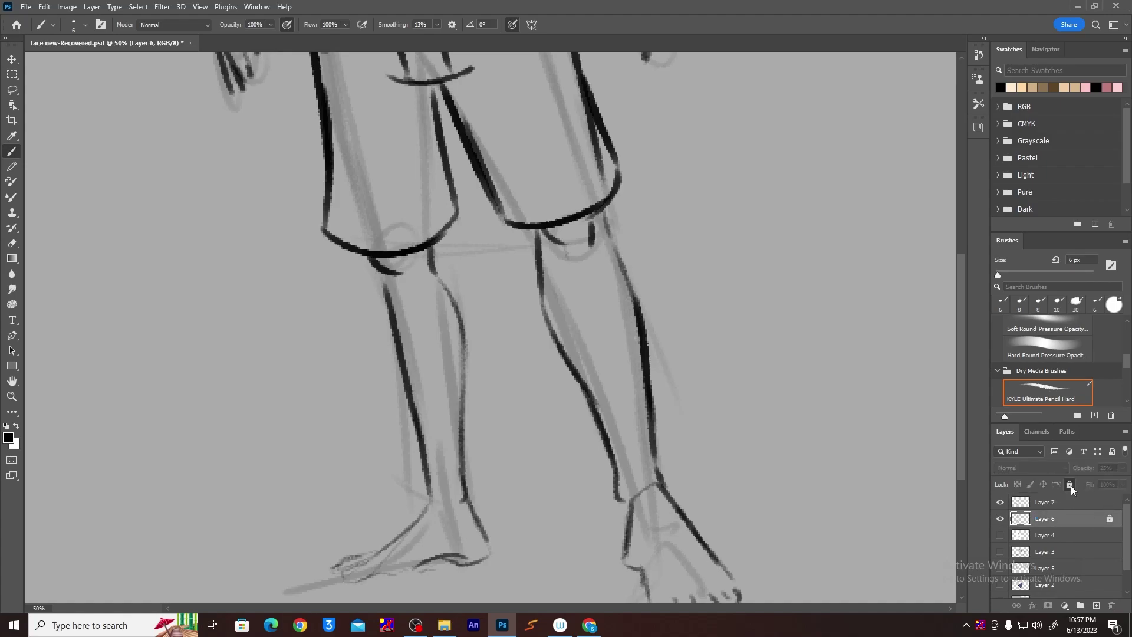
Make Layer 7 the active layer and hide the Layer 6 sketch to view the line work alone.
left_click(1055, 501)
left_click(1001, 502)
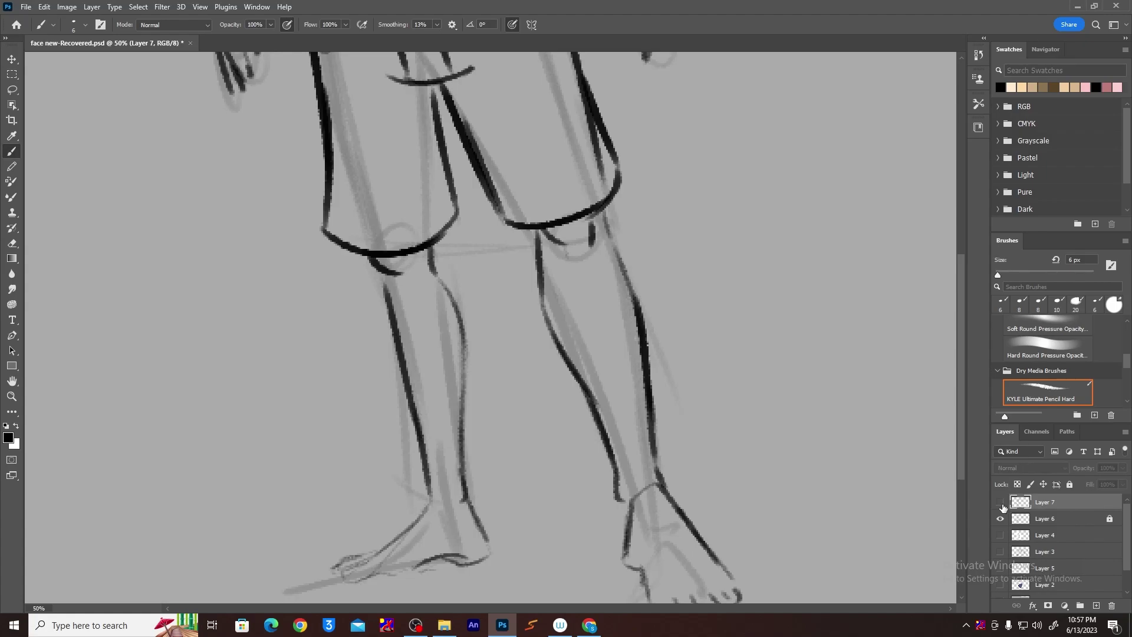
left_click(1001, 502)
left_click(1000, 502)
left_click(1000, 502)
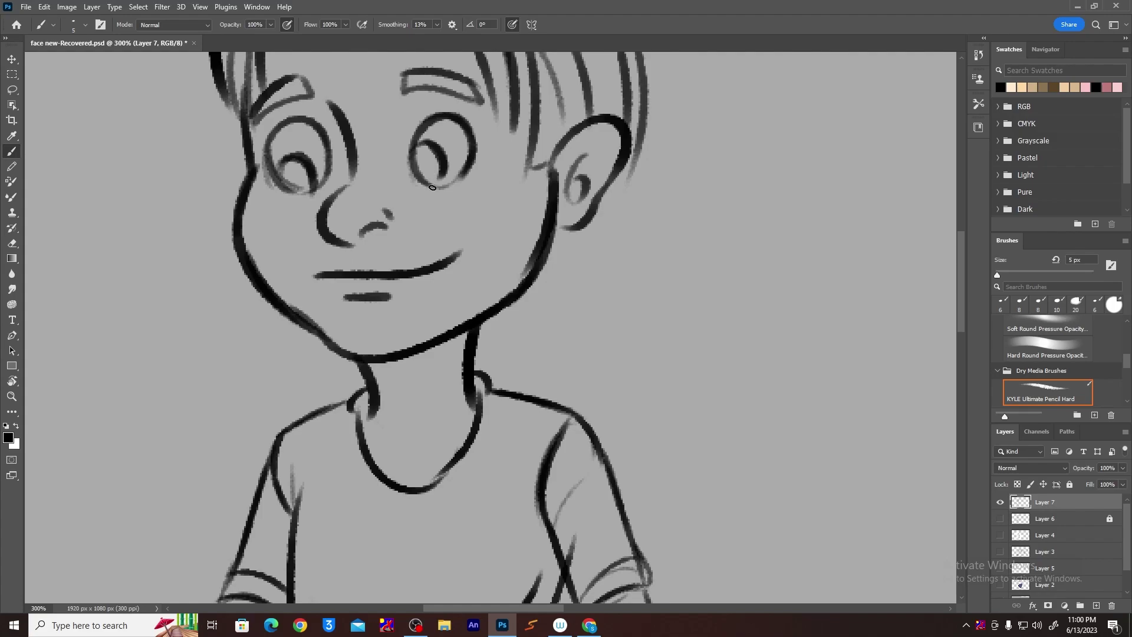
Draw small toenails on the toes of both feet with a 4 px brush.
key("ctrl+minus")
mouse_move(450, 420)
left_mouse_down()
mouse_move(422, 136)
mouse_move(406, 197)
mouse_move(405, 168)
left_mouse_up()
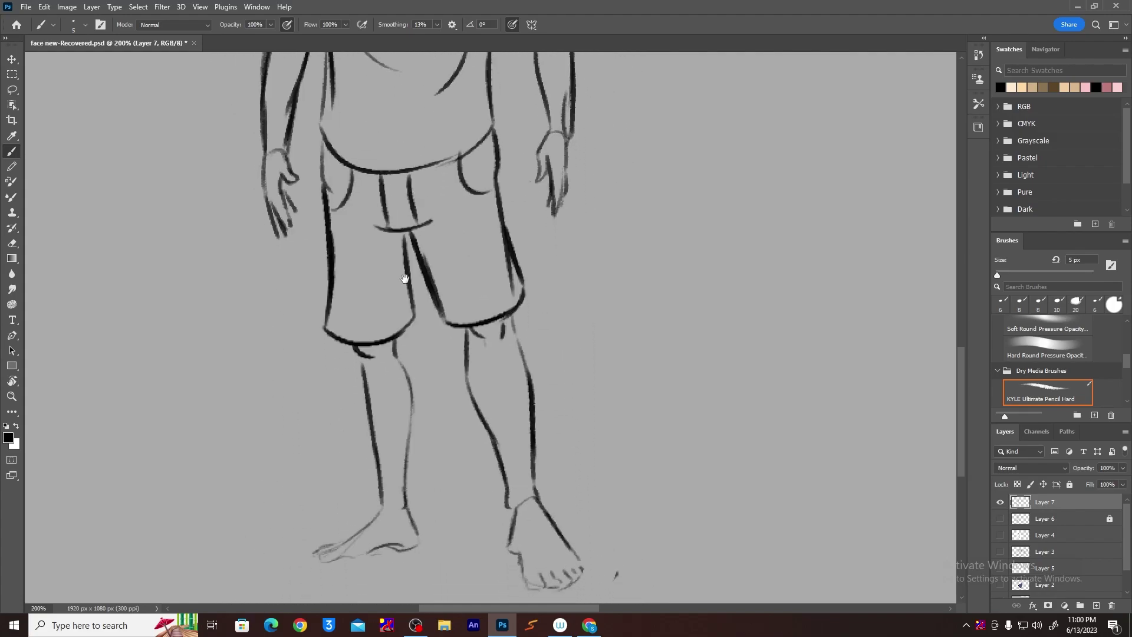
left_click_drag(526, 576, 529, 590)
key("z")
left_click(538, 588)
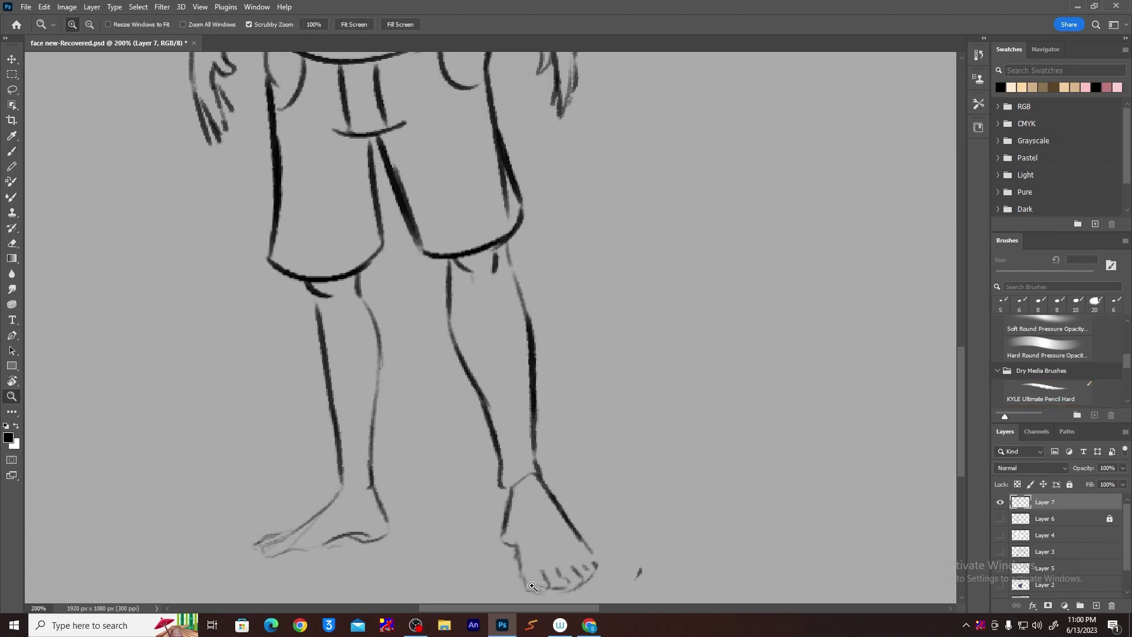
left_click(540, 588)
key("b")
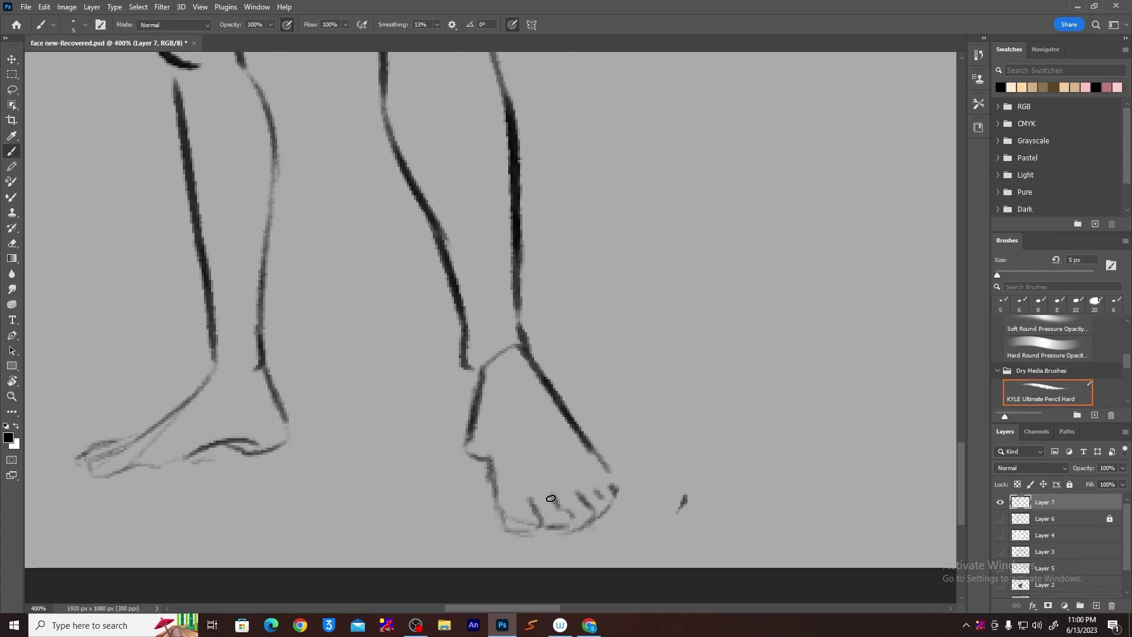
mouse_move(505, 507)
left_mouse_down()
mouse_move(527, 534)
mouse_move(513, 516)
mouse_move(574, 528)
left_mouse_up()
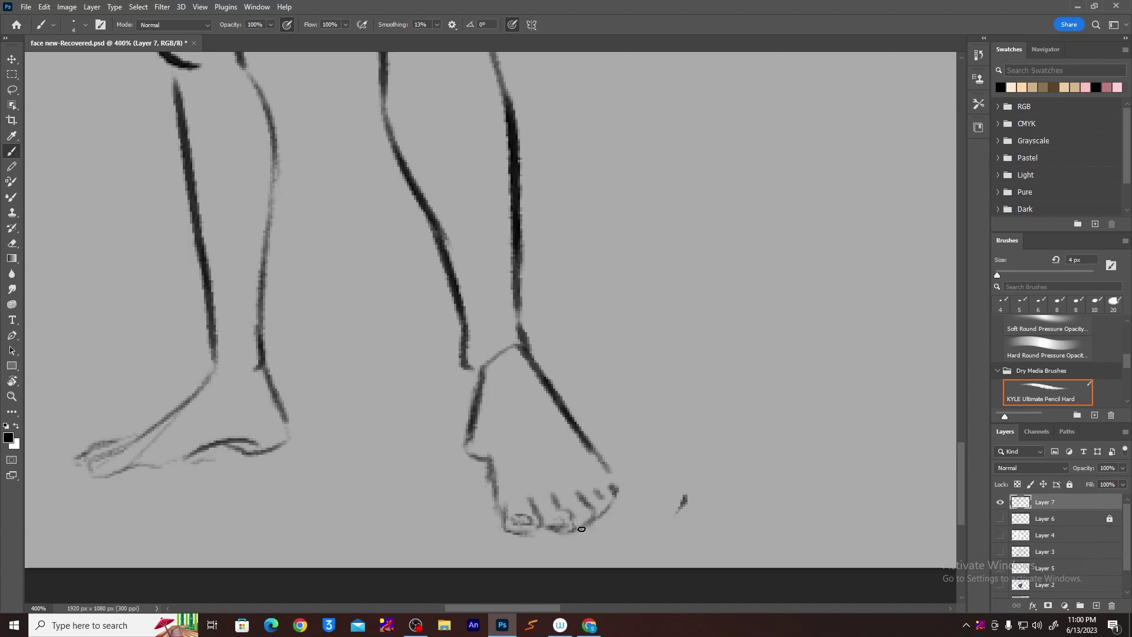
left_click_drag(89, 459, 88, 459)
Reduce the eraser to 40 px and erase the stray outer hair line behind the ear.
left_click_drag(246, 370, 244, 399)
left_click_drag(292, 254, 256, 454)
mouse_move(300, 167)
left_mouse_down()
mouse_move(318, 402)
mouse_move(392, 472)
mouse_move(397, 560)
left_mouse_up()
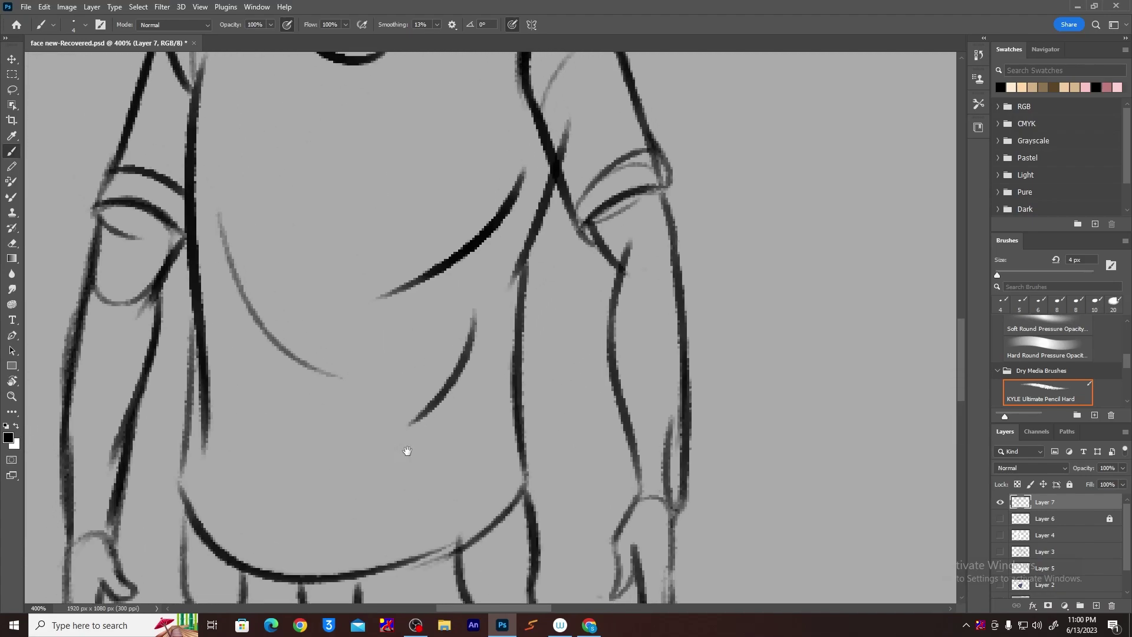
key("ctrl+minus")
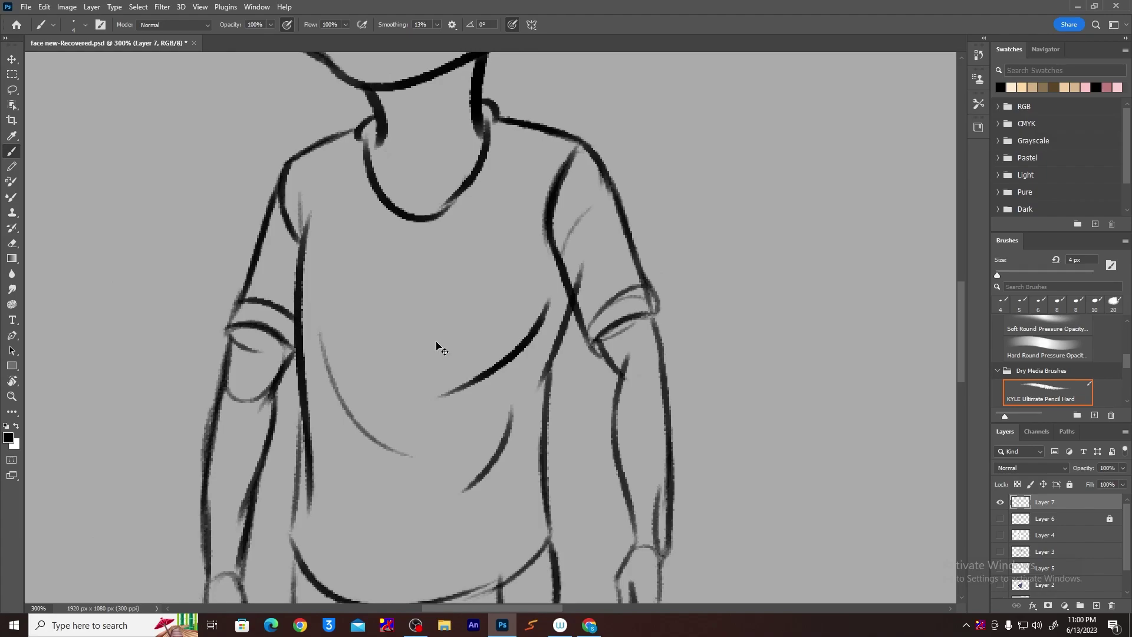
scroll(437, 342, "down", 2)
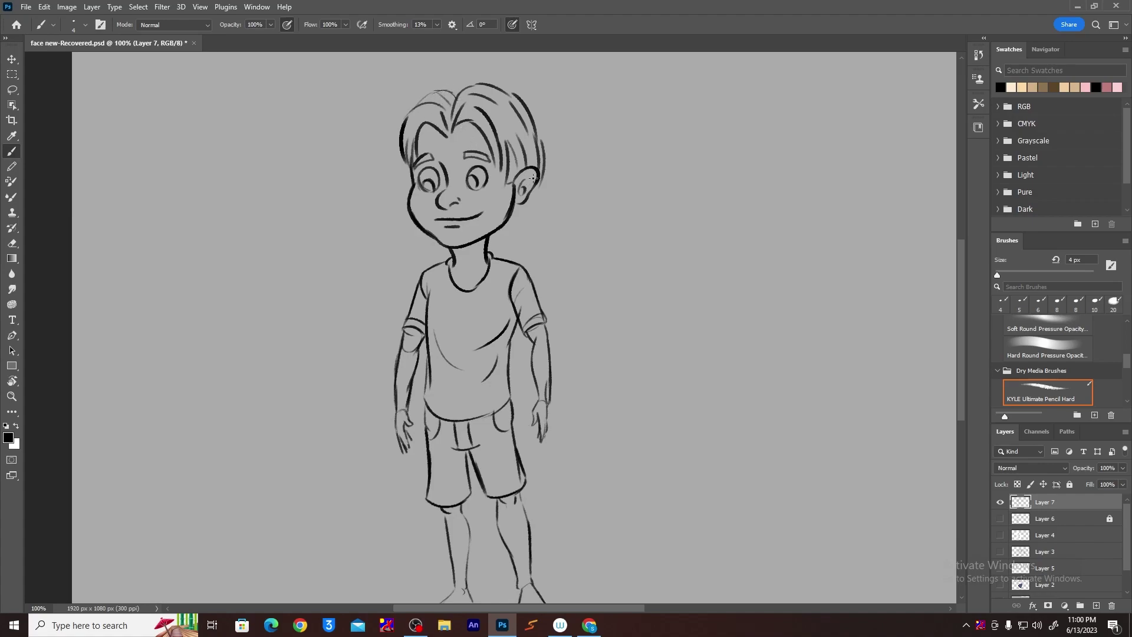
key("e")
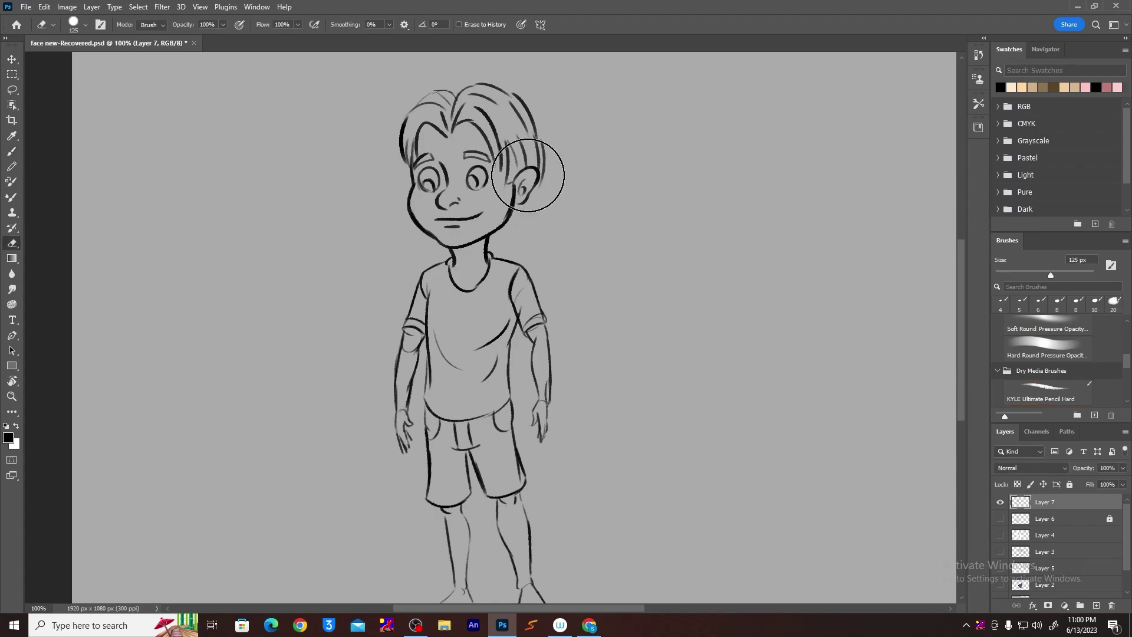
key("bracketleft")
key("bracketleft")
key("bracketleft")
key("bracketleft")
key("bracketleft")
key("bracketleft")
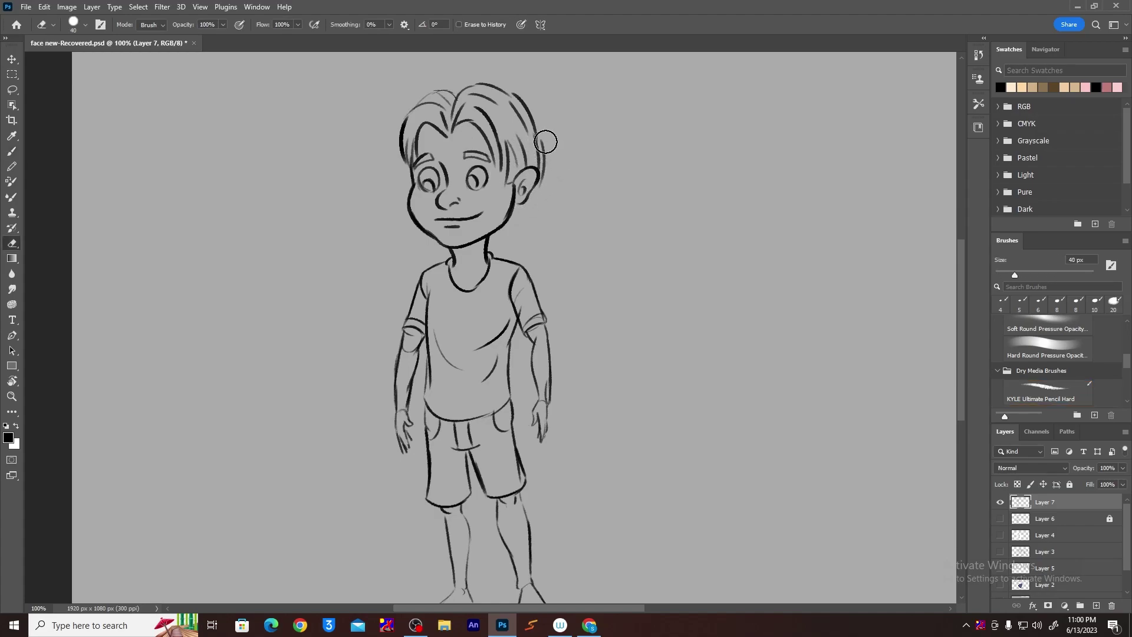
left_click_drag(544, 139, 546, 167)
Lasso the whole head and move it straight down 15 px toward the shirt collar, clearing the selection at the end.
key("l")
mouse_move(560, 102)
left_mouse_down()
mouse_move(459, 62)
mouse_move(342, 180)
left_mouse_up()
left_click_drag(476, 252, 560, 102)
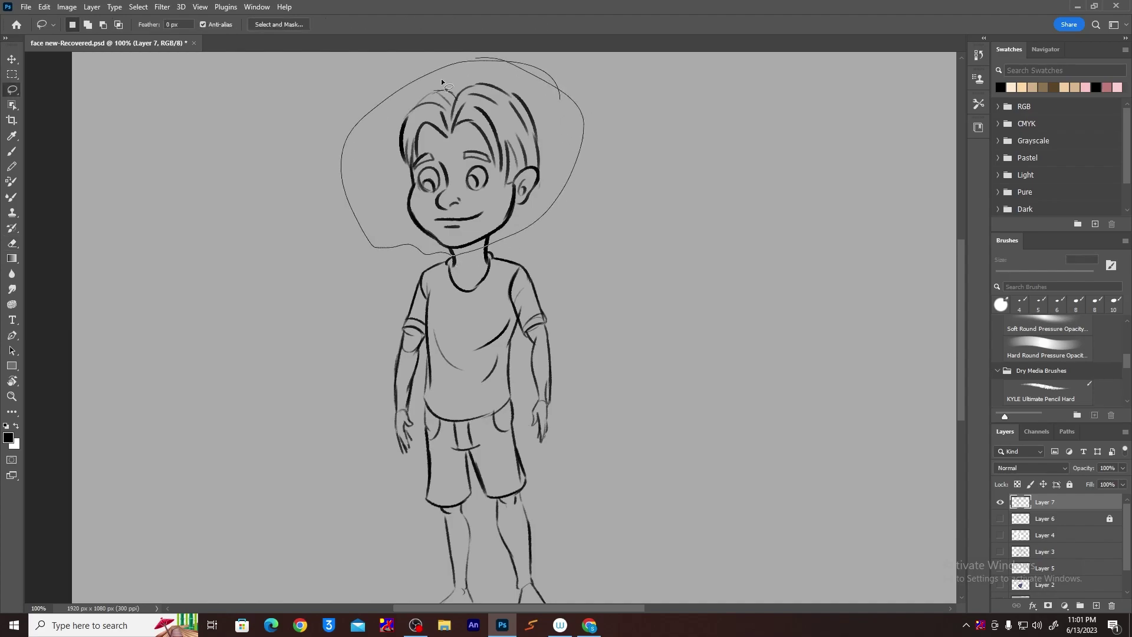
key("v")
left_click_drag(536, 138, 538, 149)
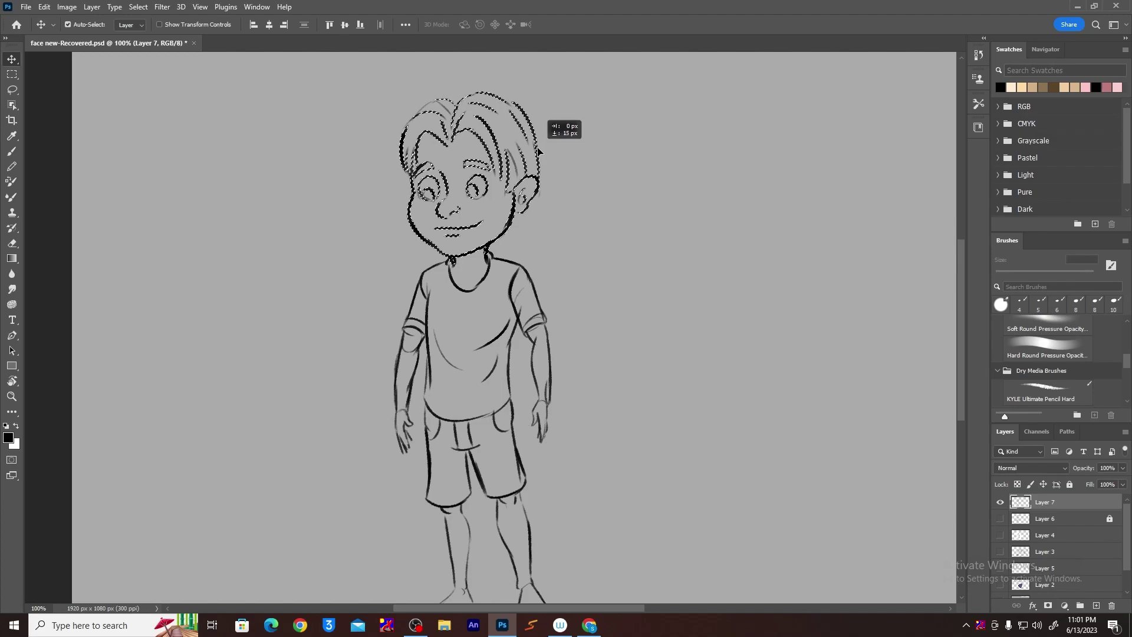
key("ctrl+d")
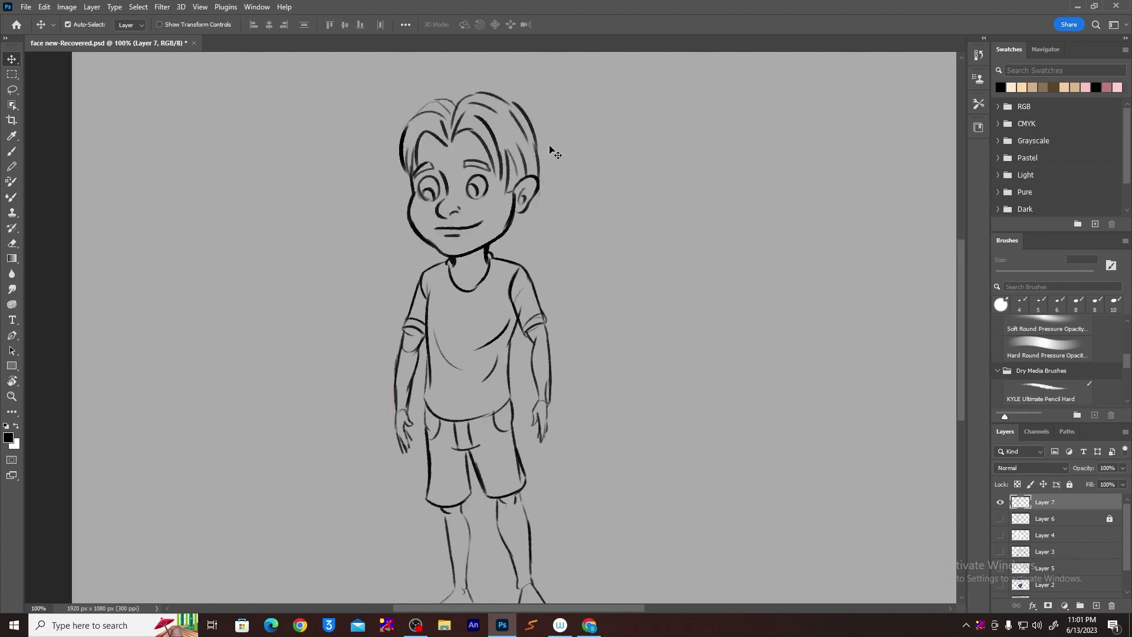
Erase the neck line ends overlapping both sides of the collar and tidy the sleeve edge on the image's right with a small eraser.
key("z")
left_click(468, 309)
key("b")
mouse_move(516, 214)
left_mouse_down()
mouse_move(469, 273)
mouse_move(497, 253)
left_mouse_up()
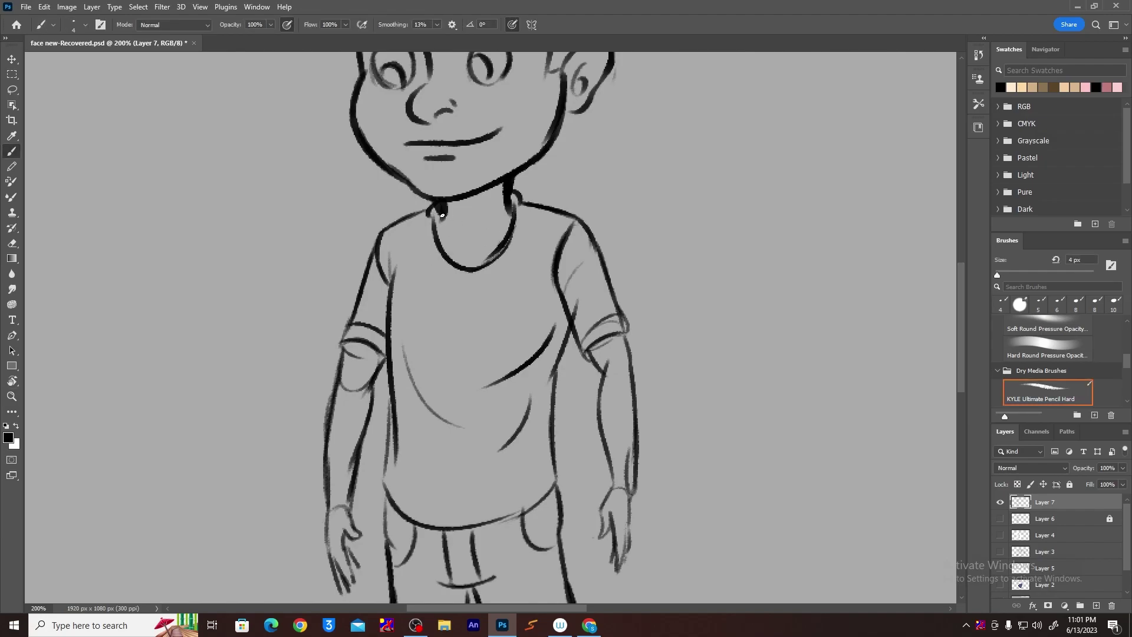
key("e")
key("bracketright")
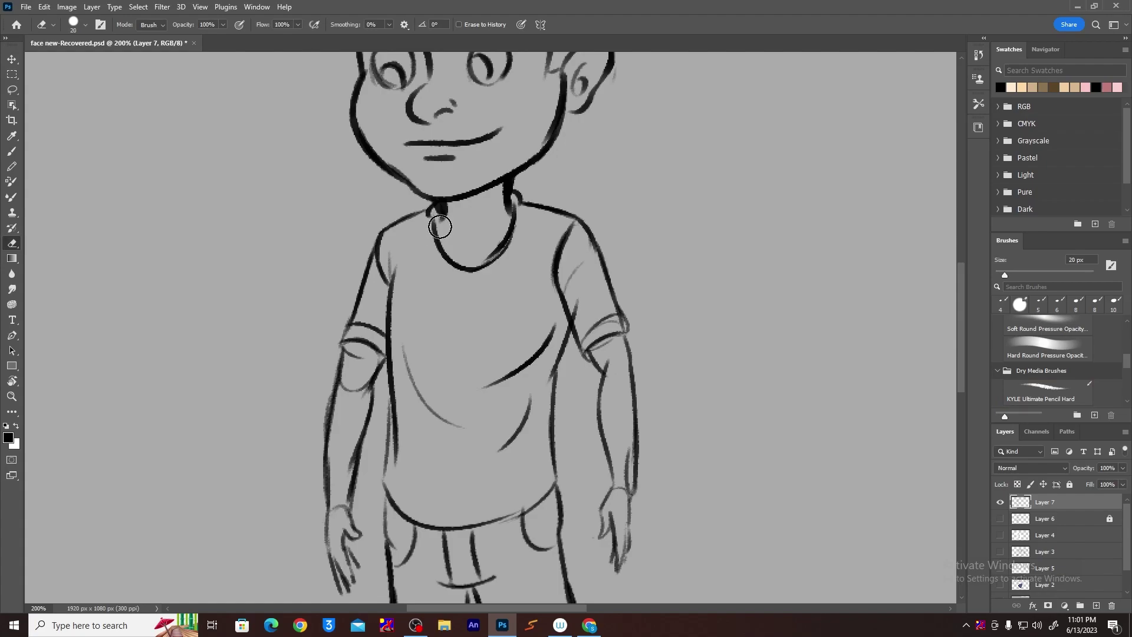
left_click_drag(435, 207, 436, 208)
left_click_drag(508, 206, 503, 222)
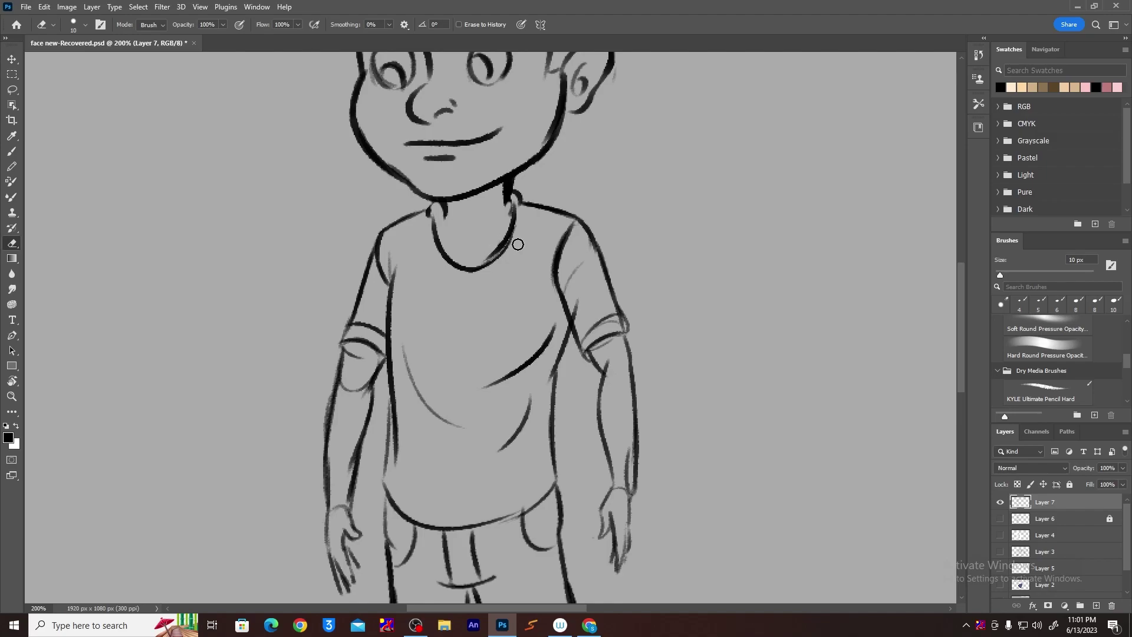
mouse_move(614, 358)
left_mouse_down()
mouse_move(609, 344)
mouse_move(596, 351)
left_mouse_up()
Fill the pupils of both eyes solid black with a 3 px brush.
key("ctrl+minus")
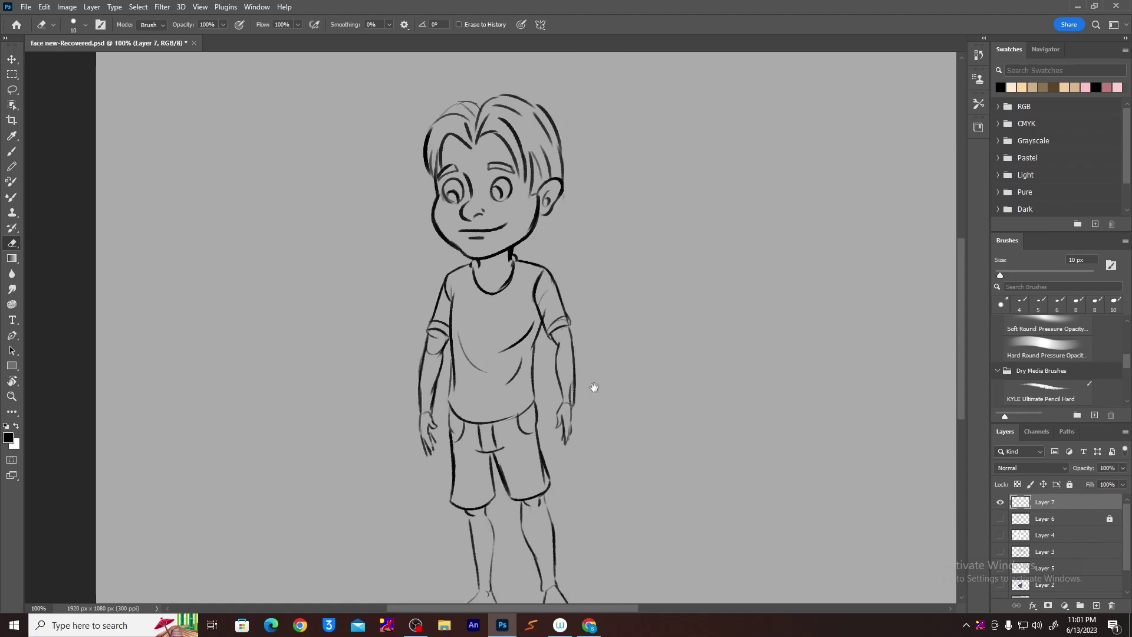
key("z")
left_click(472, 235)
left_click(475, 217)
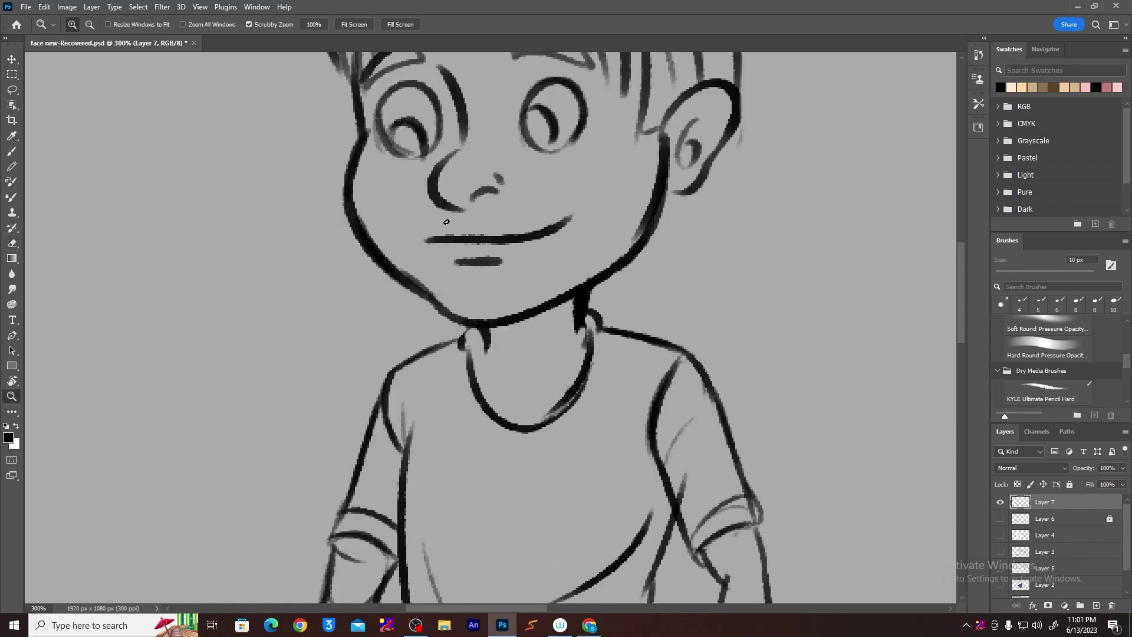
key("b")
mouse_move(397, 146)
left_mouse_down()
mouse_move(398, 134)
mouse_move(386, 150)
left_mouse_up()
left_click_drag(380, 108, 418, 156)
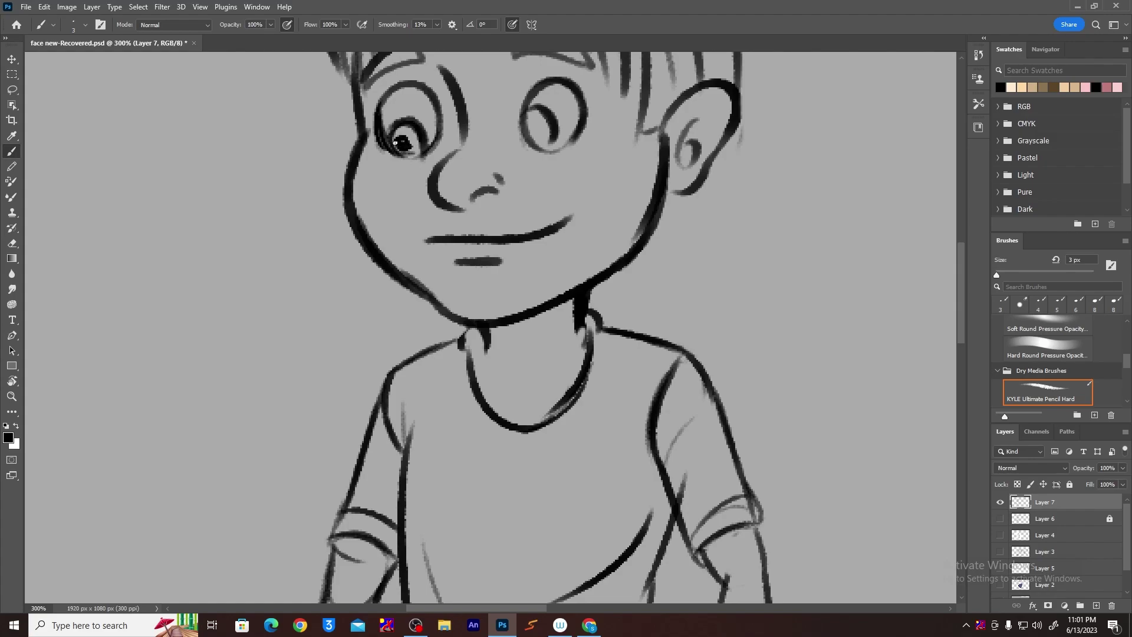
mouse_move(393, 136)
left_mouse_down()
mouse_move(411, 127)
mouse_move(419, 151)
left_mouse_up()
mouse_move(535, 129)
left_mouse_down()
mouse_move(553, 138)
mouse_move(545, 124)
mouse_move(524, 125)
left_mouse_up()
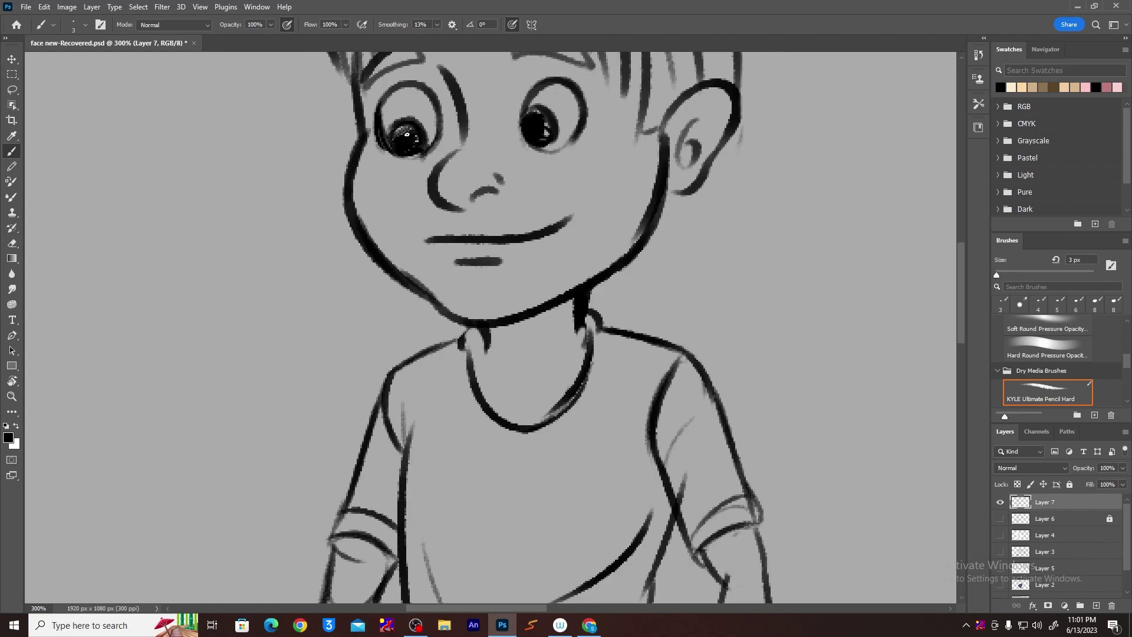
left_click_drag(401, 125, 400, 145)
Fill both eyebrows with black and trim the inner end of the eyebrow on the image's right with an 8 px eraser.
left_click_drag(612, 171, 608, 283)
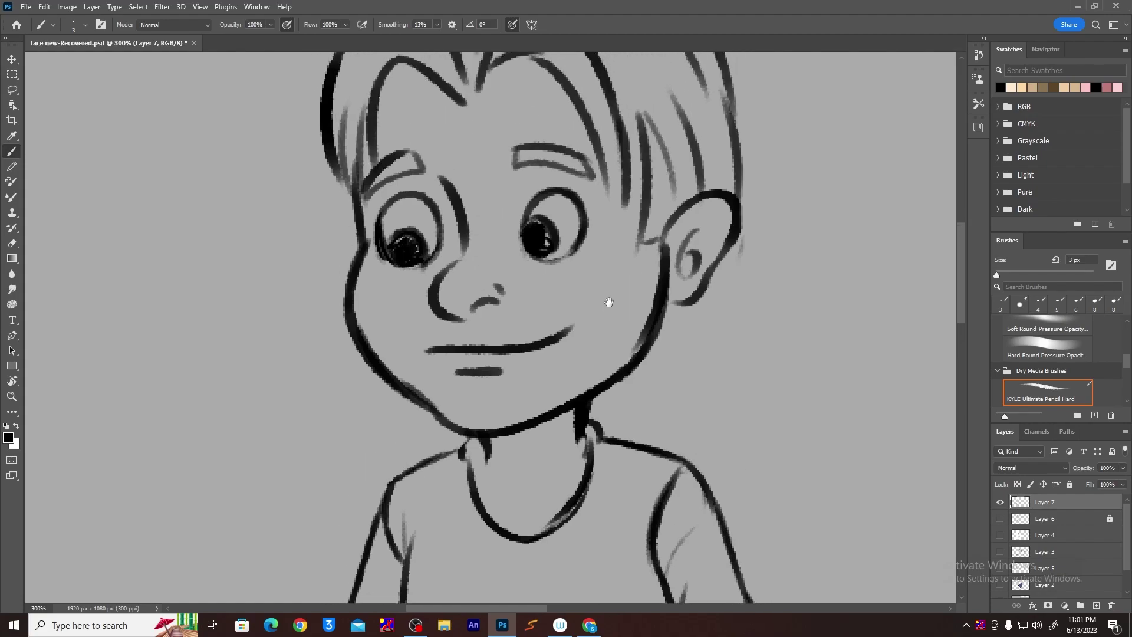
left_click_drag(365, 186, 406, 155)
mouse_move(512, 153)
left_mouse_down()
mouse_move(564, 151)
mouse_move(566, 162)
mouse_move(525, 151)
mouse_move(518, 161)
mouse_move(546, 146)
mouse_move(587, 167)
left_mouse_up()
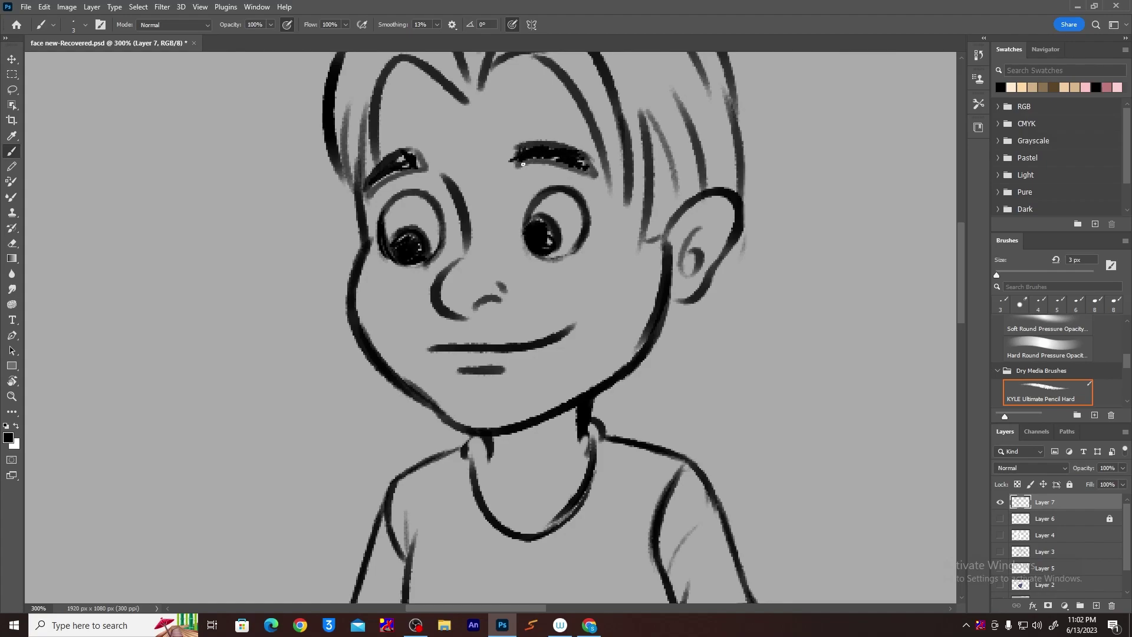
key("e")
left_click_drag(520, 160, 508, 162)
key("ctrl+minus")
key("ctrl+minus")
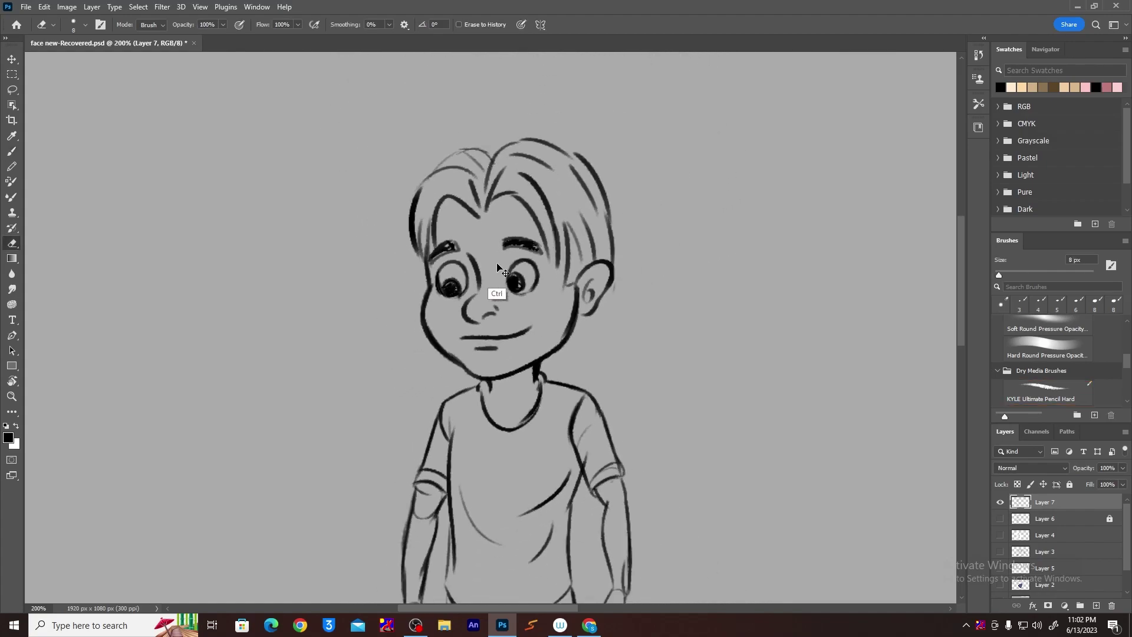
Erase the doubled outer forearm lines above the wrist of the arm on the image's right.
mouse_move(486, 316)
left_mouse_down()
mouse_move(451, 218)
mouse_move(364, 160)
mouse_move(333, 172)
left_mouse_up()
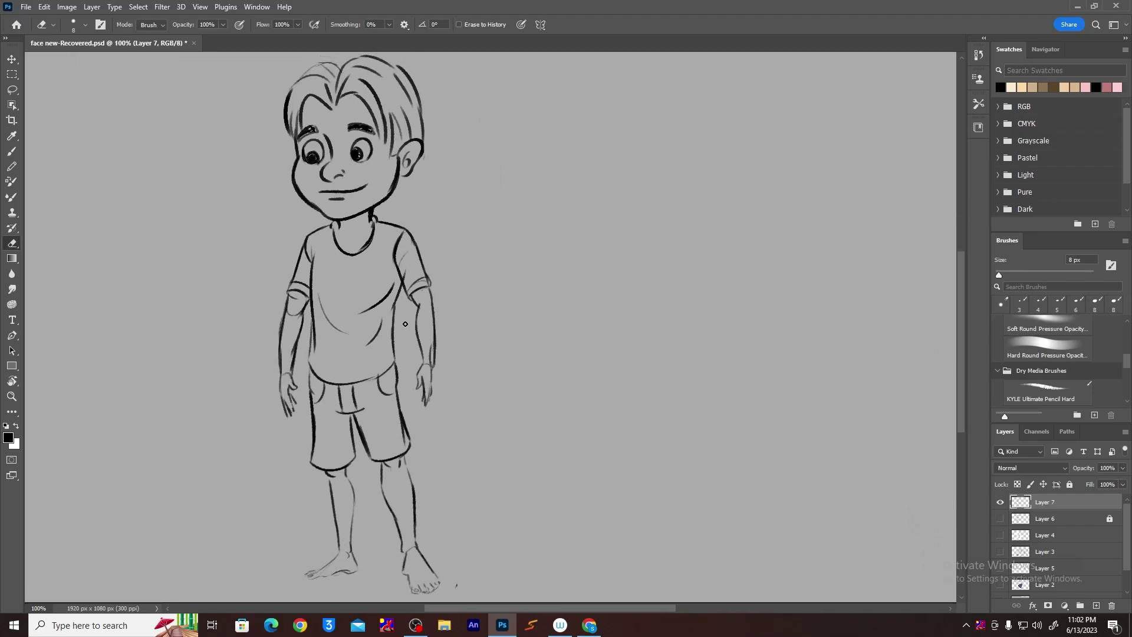
key("z")
left_click(434, 363)
left_click(439, 366)
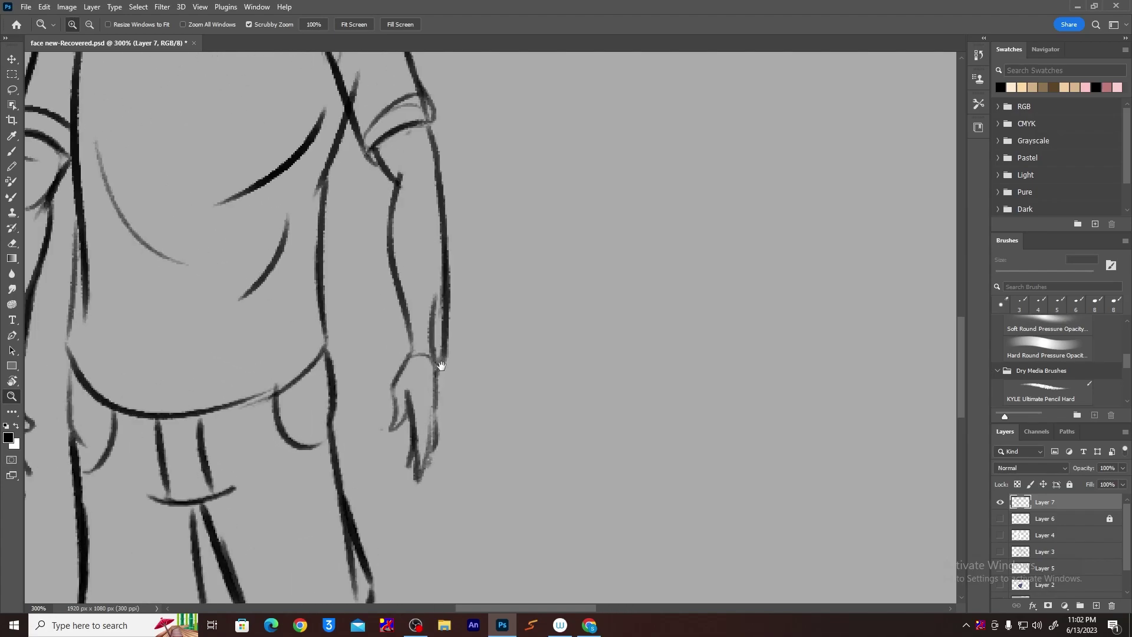
key("e")
mouse_move(430, 298)
left_mouse_down()
mouse_move(431, 361)
mouse_move(443, 327)
mouse_move(444, 353)
left_mouse_up()
left_click_drag(449, 274, 442, 366)
Redraw that outer forearm as one line running down into the hand with a 3 px brush.
key("b")
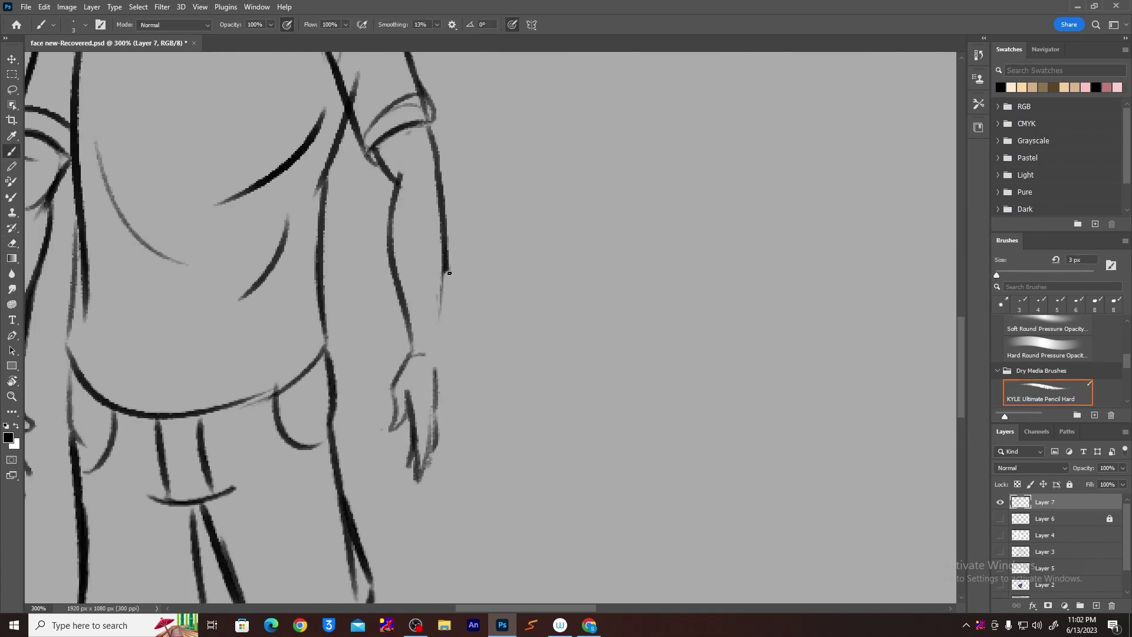
left_click_drag(449, 269, 435, 356)
key("ctrl+z")
left_click_drag(443, 300, 433, 435)
Clean up the inner forearm and wrist lines of the arm on the image's left with the 8 px eraser.
left_click_drag(439, 311, 667, 325)
key("e")
left_click_drag(260, 303, 248, 338)
left_click_drag(232, 394, 246, 375)
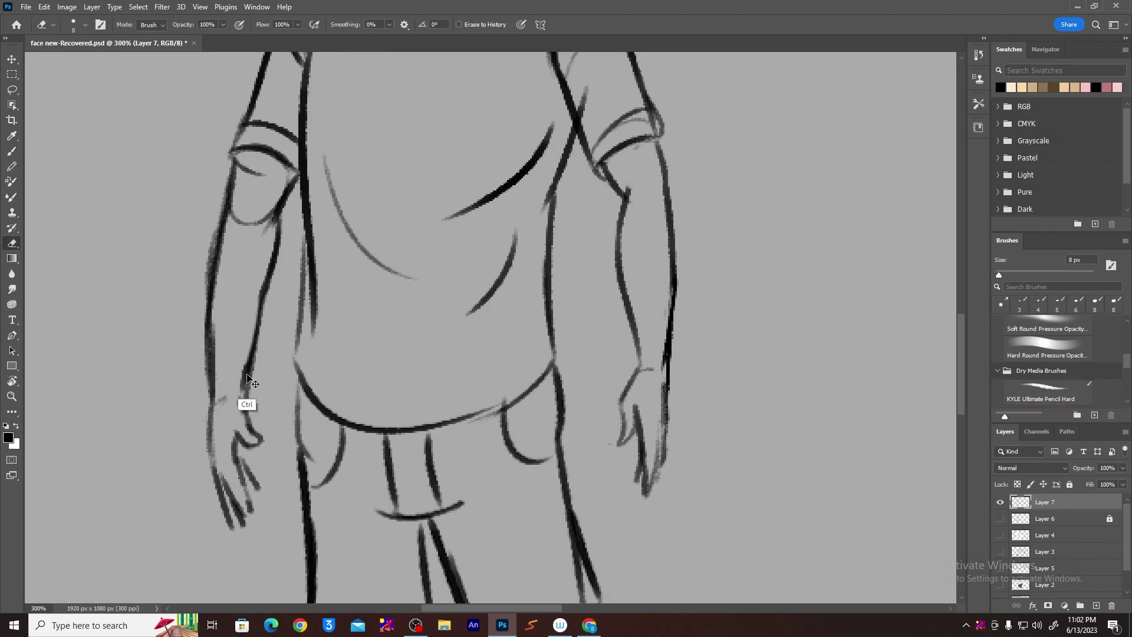
key("ctrl+minus")
key("ctrl+minus")
mouse_move(404, 326)
left_mouse_down()
mouse_move(384, 351)
mouse_move(298, 375)
mouse_move(316, 337)
left_mouse_up()
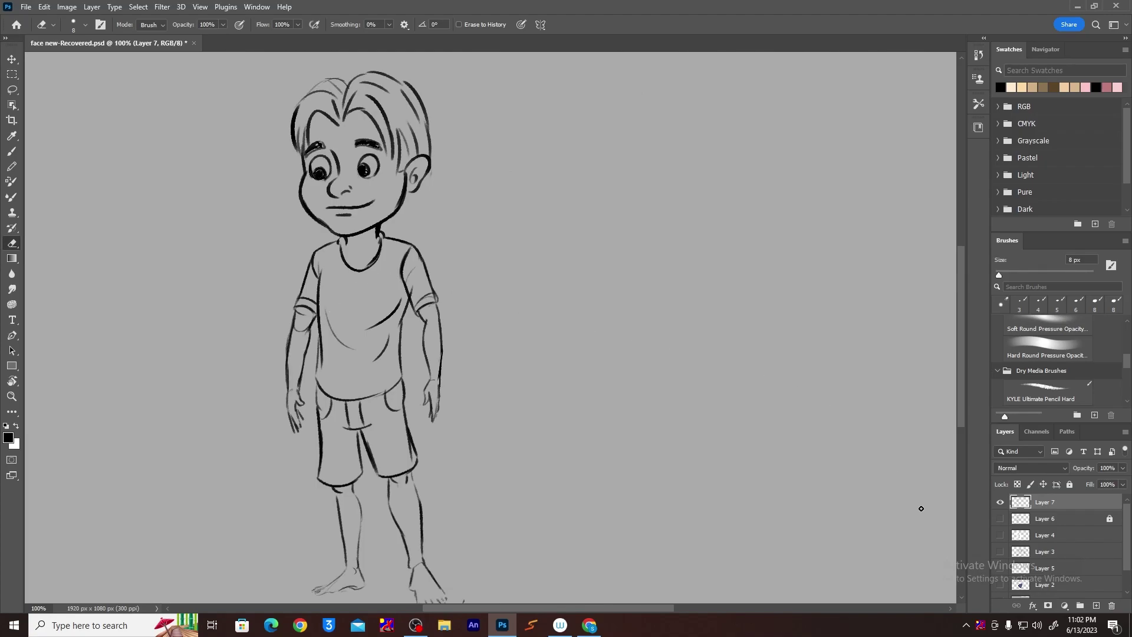
Show and unlock the construction sketch on Layer 6 and move it to the right, beside the inked boy.
left_click(1000, 519)
key("v")
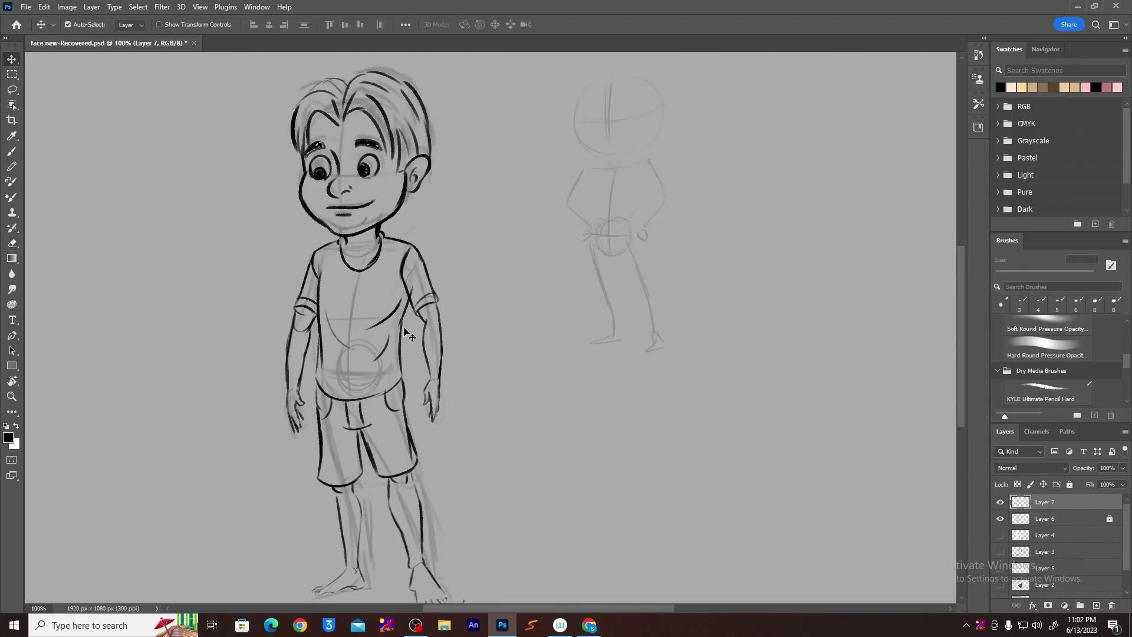
mouse_move(364, 340)
left_mouse_down()
mouse_move(419, 344)
mouse_move(351, 357)
left_mouse_up()
left_click(1011, 524)
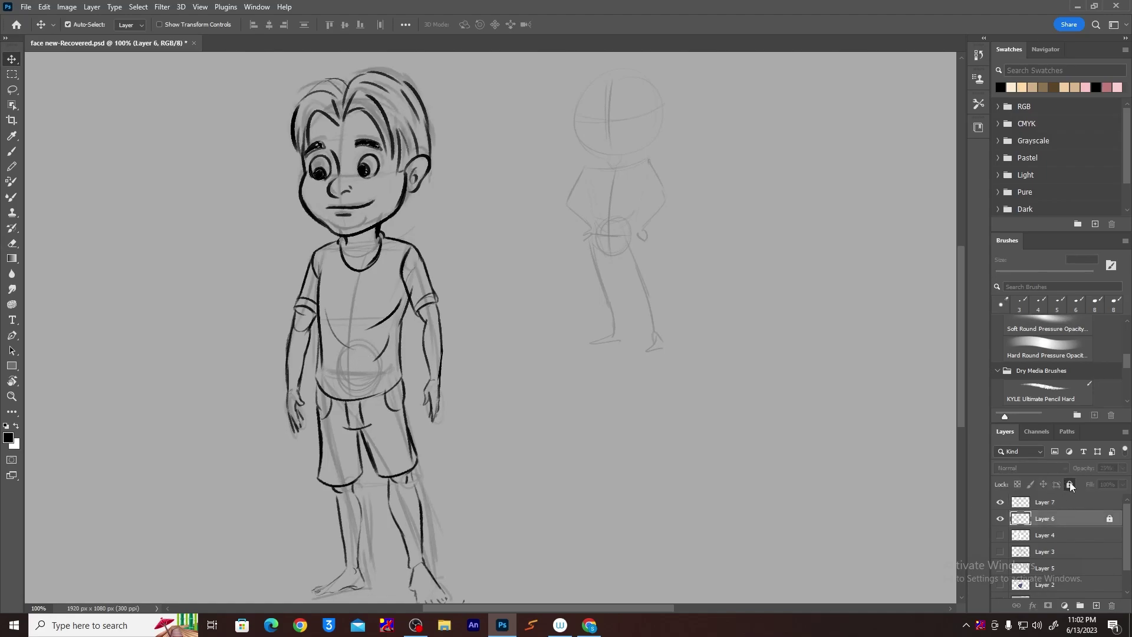
mouse_move(407, 369)
left_mouse_down()
mouse_move(510, 349)
mouse_move(596, 373)
left_mouse_up()
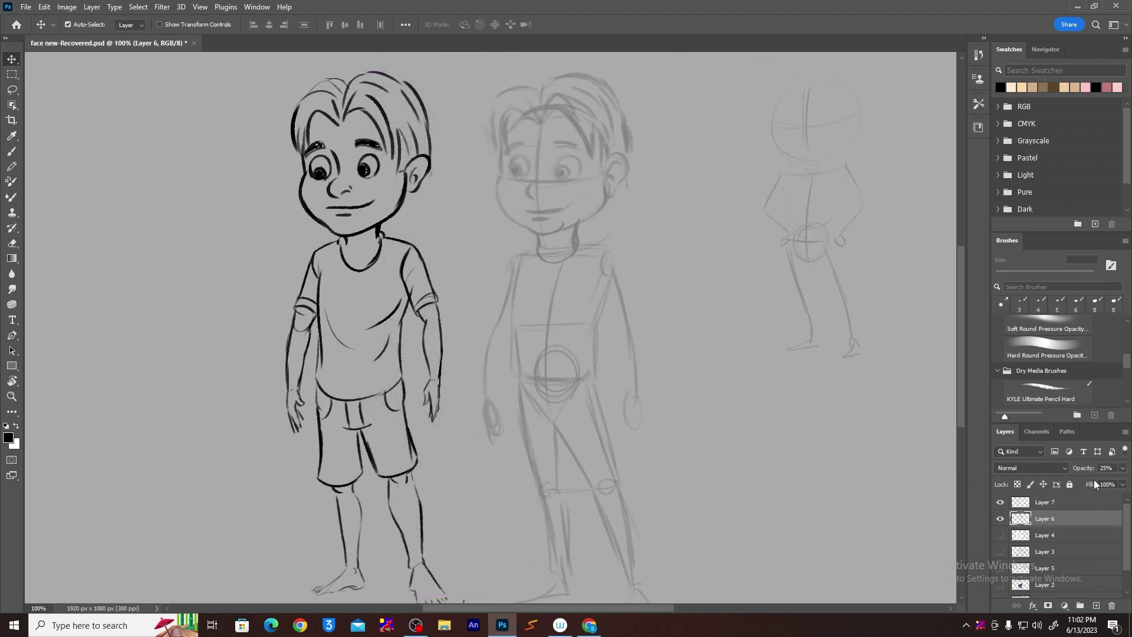
Raise the opacity of Layer 6 to 100% and make Layer 7 active with the brush ready.
left_click(1124, 468)
left_click_drag(1116, 482, 1130, 490)
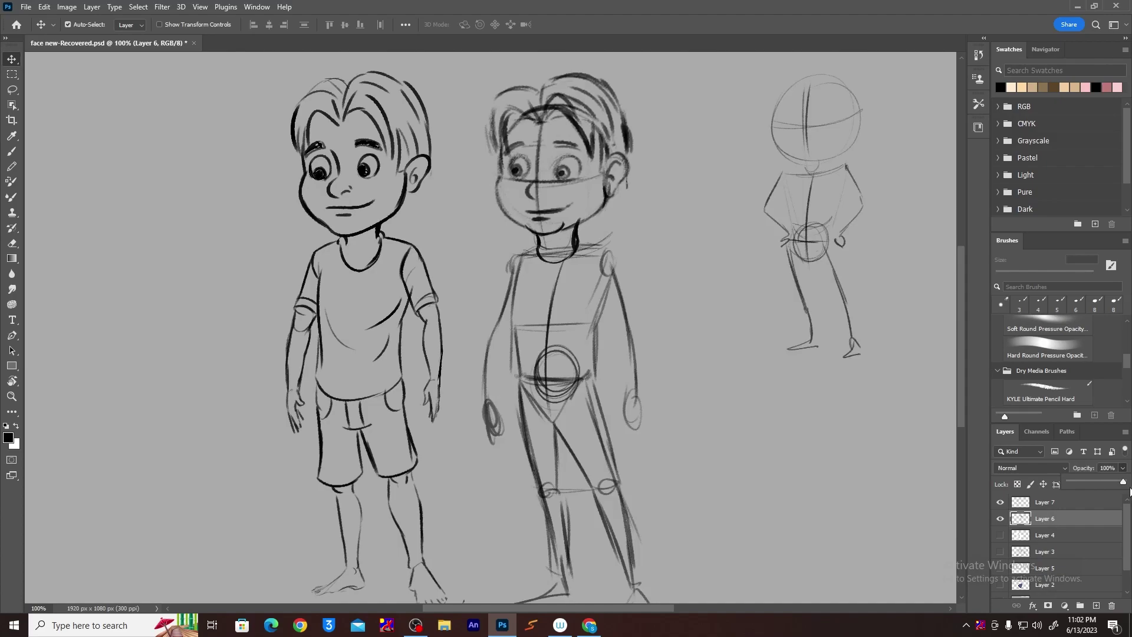
left_click_drag(645, 322, 677, 288)
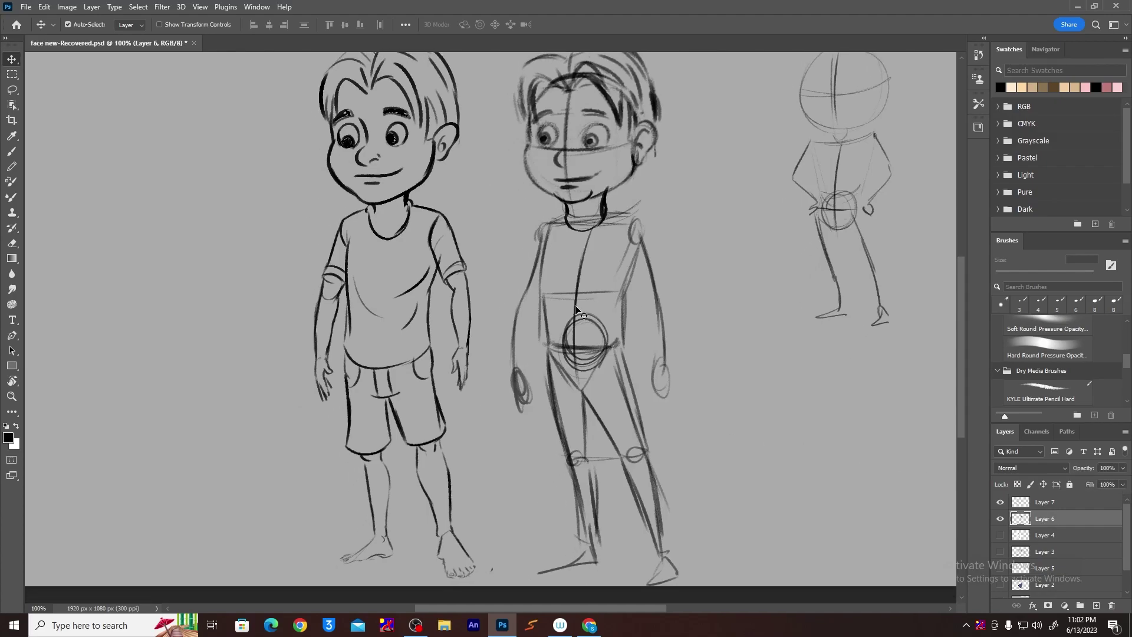
left_click(465, 289)
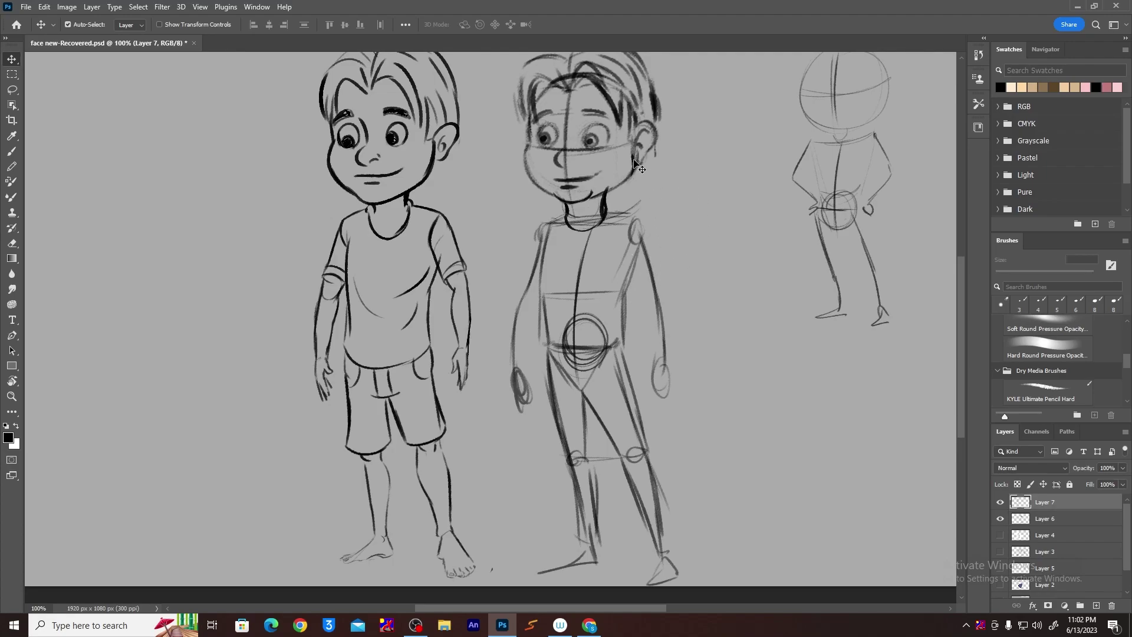
key("b")
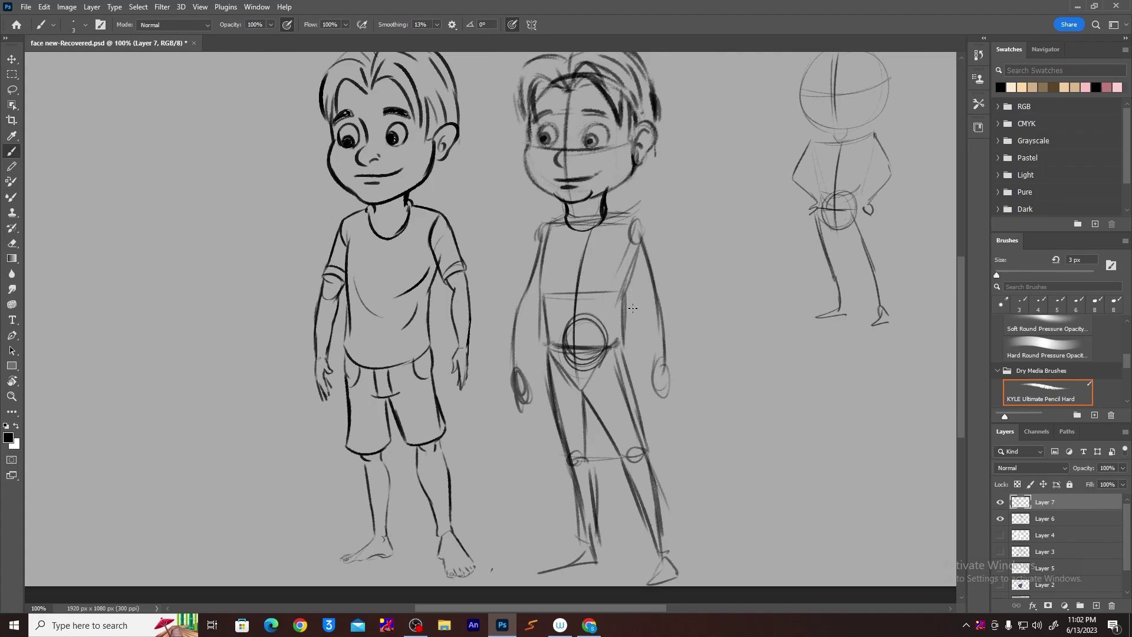
left_click_drag(642, 271, 634, 290)
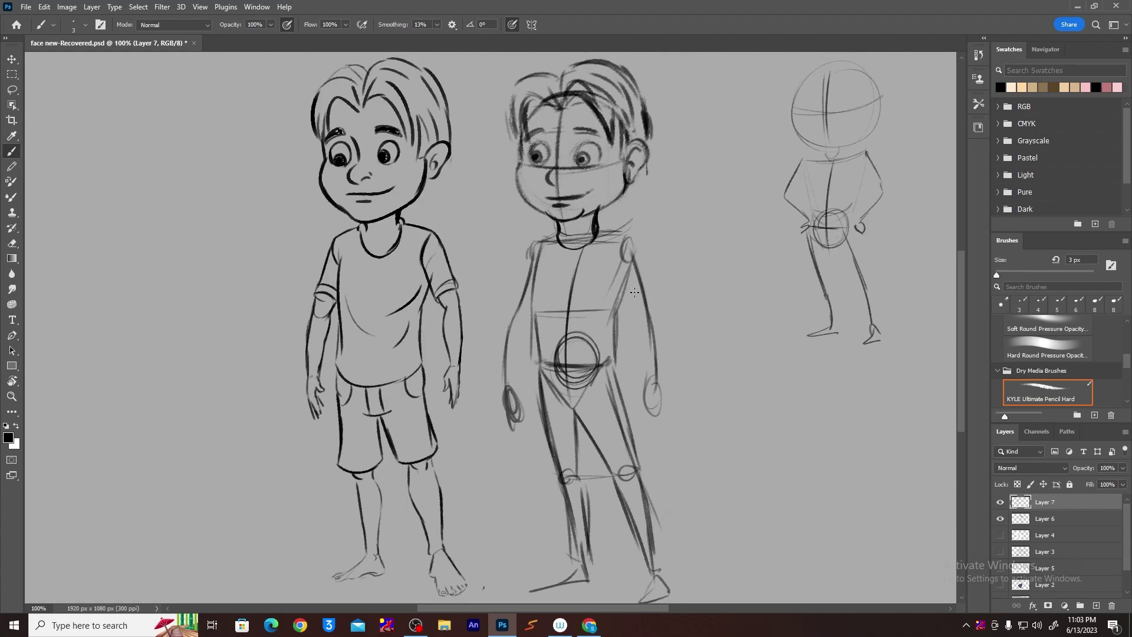